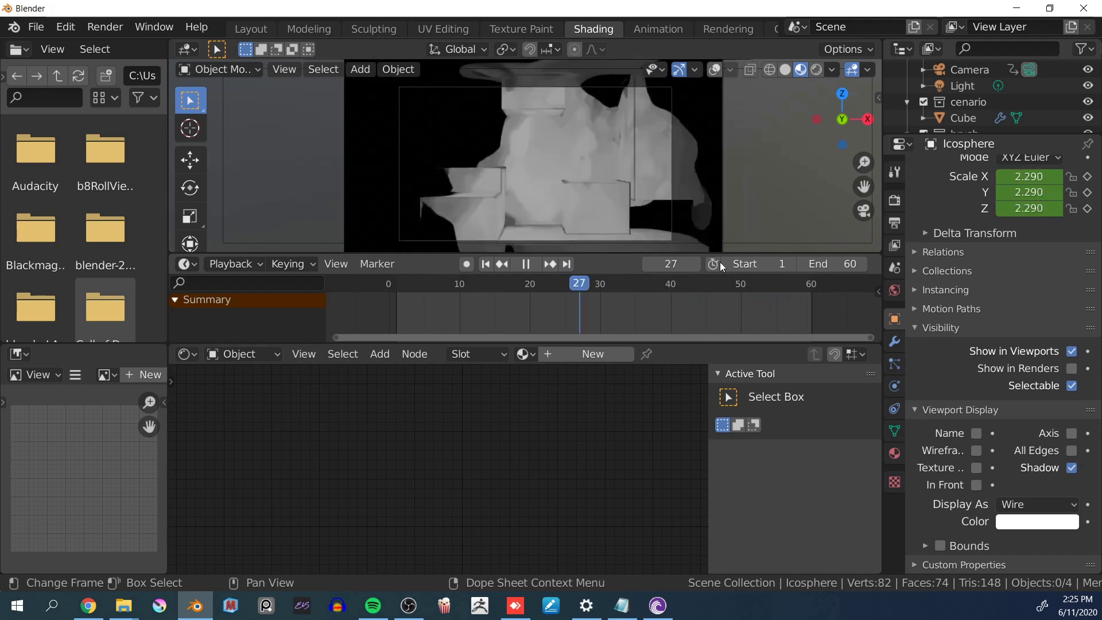
# Stop the animation playback and show the scene's output properties
pyautogui.press('space')
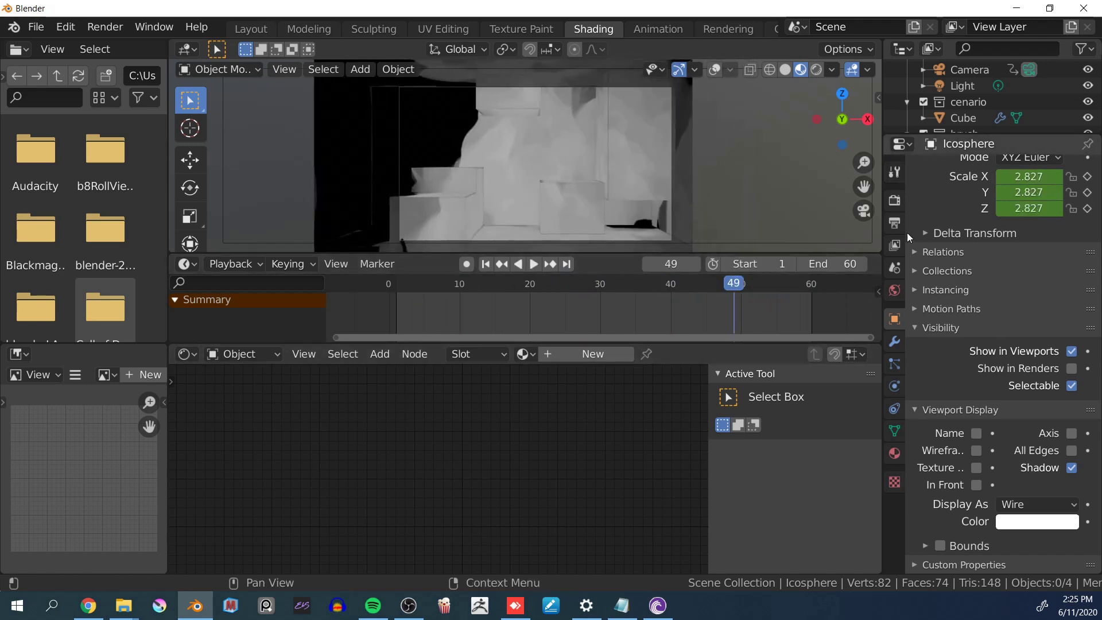
pyautogui.click(895, 223)
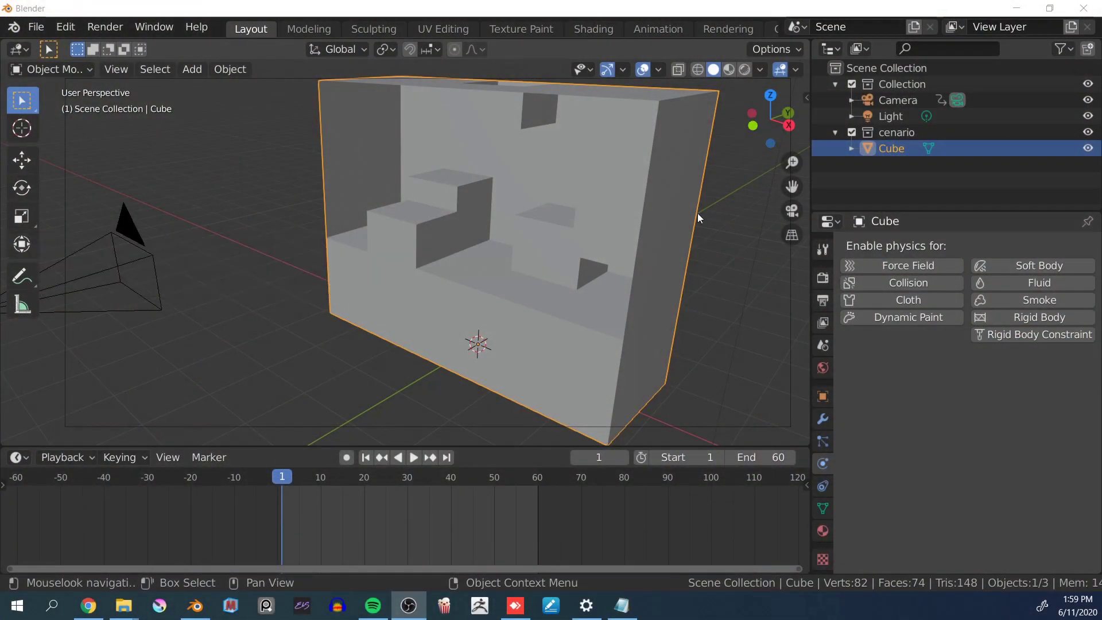
# Examine the stepped cube set from several angles and look at its geometry in Edit Mode
pyautogui.moveTo(525, 232); pyautogui.dragTo(441, 240, button='middle')
pyautogui.press('Tab')
pyautogui.press('Tab')
pyautogui.scroll(-3, 492, 236)
pyautogui.press('Tab')
pyautogui.press('Tab')
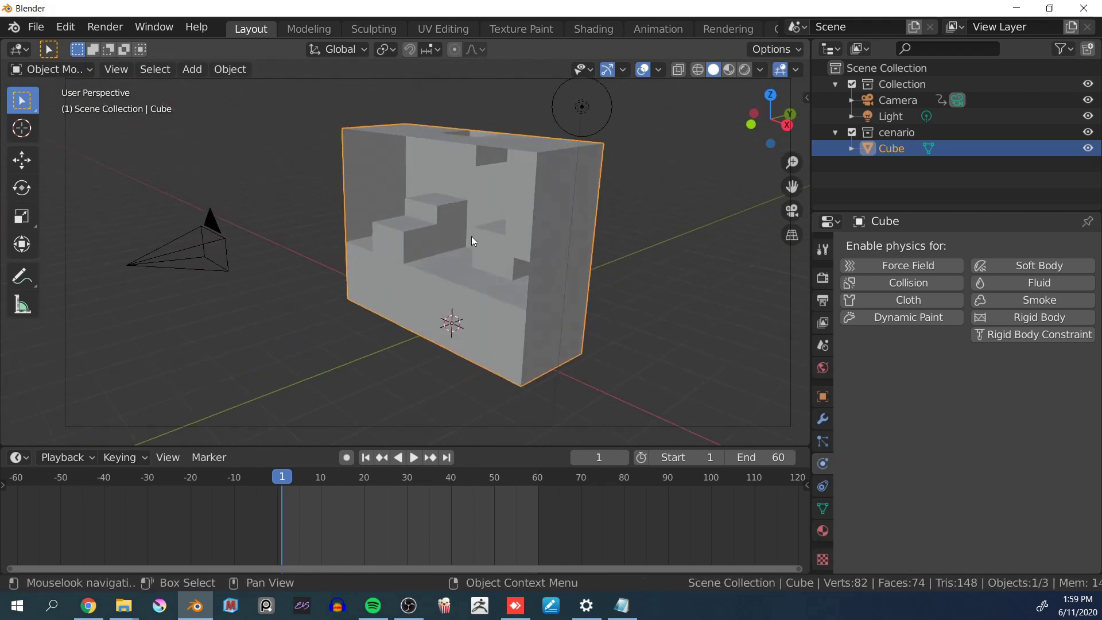
pyautogui.press('g')
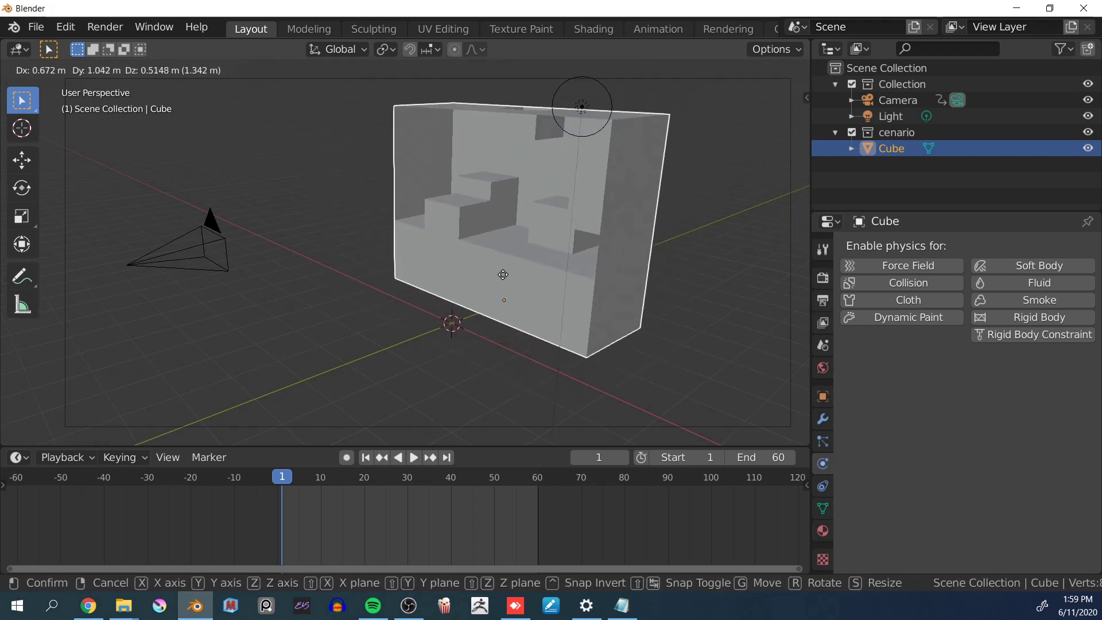
pyautogui.rightClick(498, 276)
pyautogui.moveTo(495, 277); pyautogui.dragTo(456, 255, button='middle')
# Add an ico sphere mesh with its subdivisions set to 3
pyautogui.hotkey('shift', 'a')
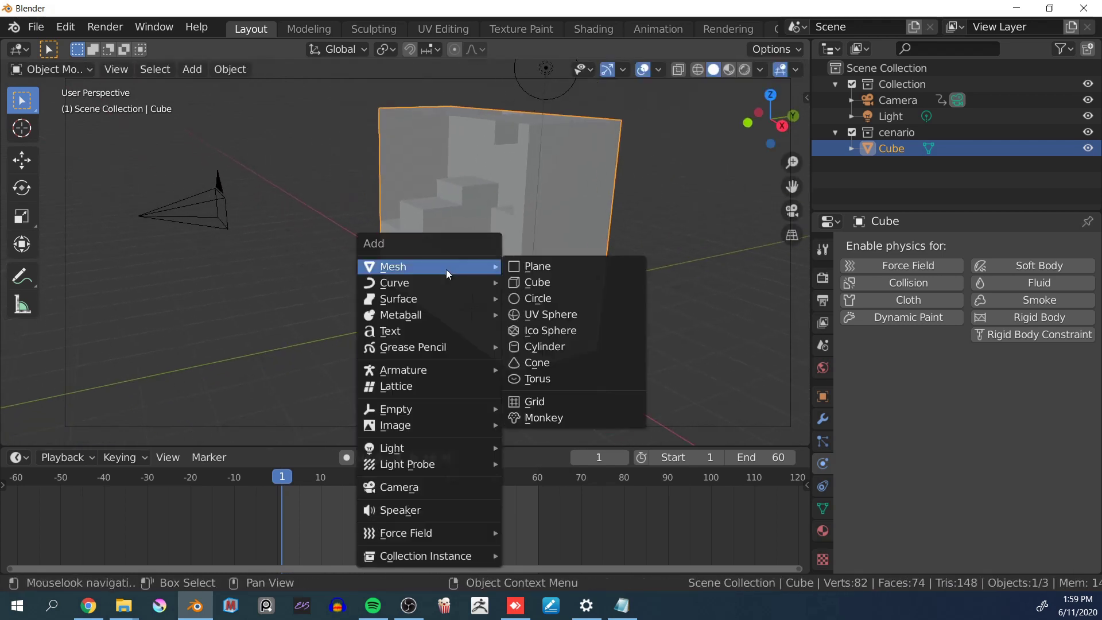
pyautogui.click(564, 338)
pyautogui.moveTo(591, 276); pyautogui.dragTo(545, 265, button='middle')
pyautogui.press('g')
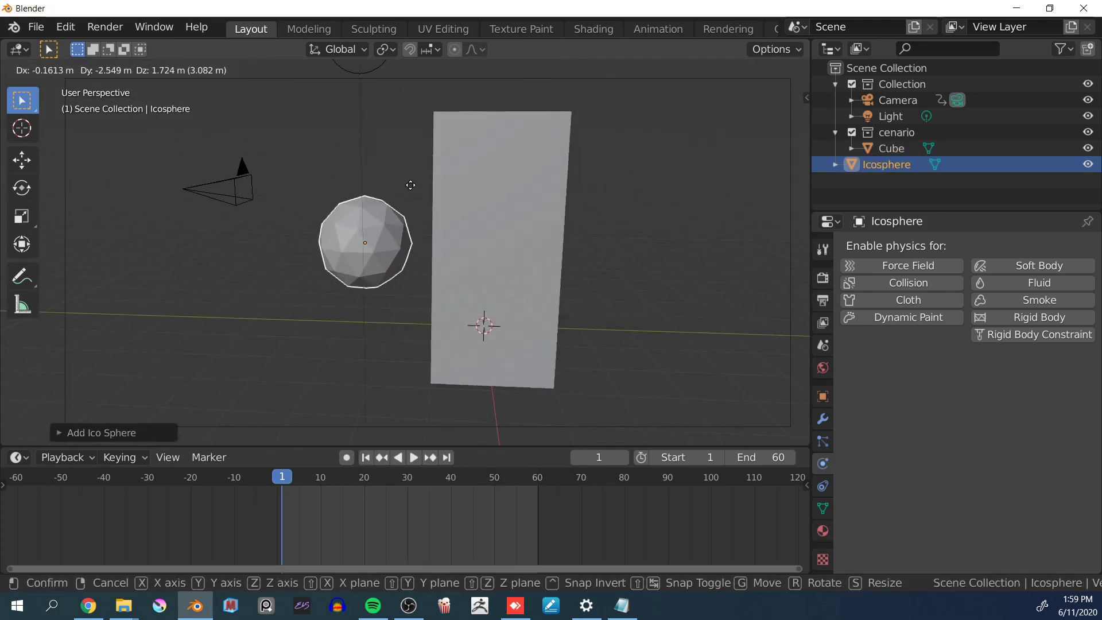
pyautogui.press('Escape')
pyautogui.click(67, 436)
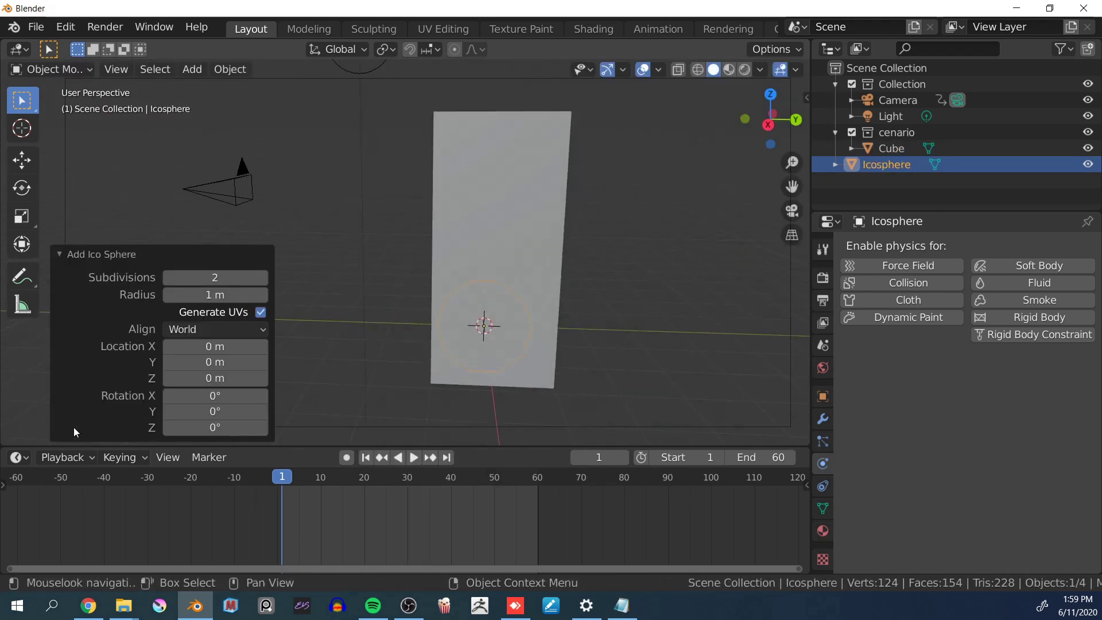
pyautogui.click(263, 282)
pyautogui.click(70, 258)
# Move the icosphere out of the cube and place it in front of the set's open side
pyautogui.moveTo(464, 286); pyautogui.dragTo(503, 270, button='middle')
pyautogui.press('g')
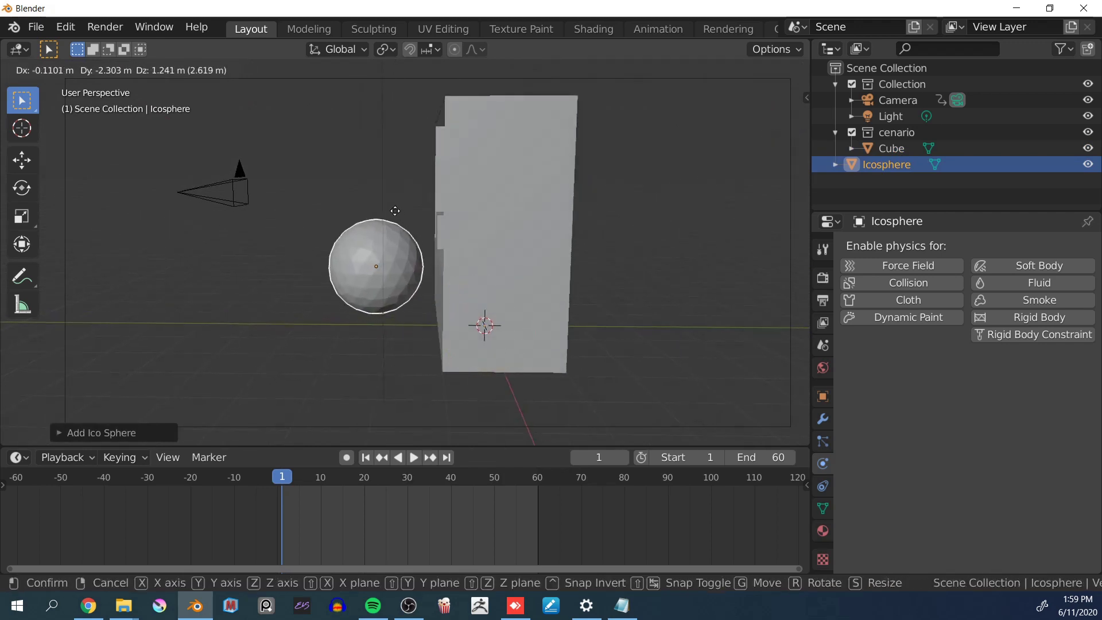
pyautogui.press('Escape')
pyautogui.press('g')
pyautogui.click(416, 204)
pyautogui.moveTo(417, 203); pyautogui.dragTo(479, 282, button='middle')
pyautogui.press('g')
pyautogui.click(491, 295)
# Enable Dynamic Paint physics on the cube with the Canvas type and add the canvas
pyautogui.click(529, 257)
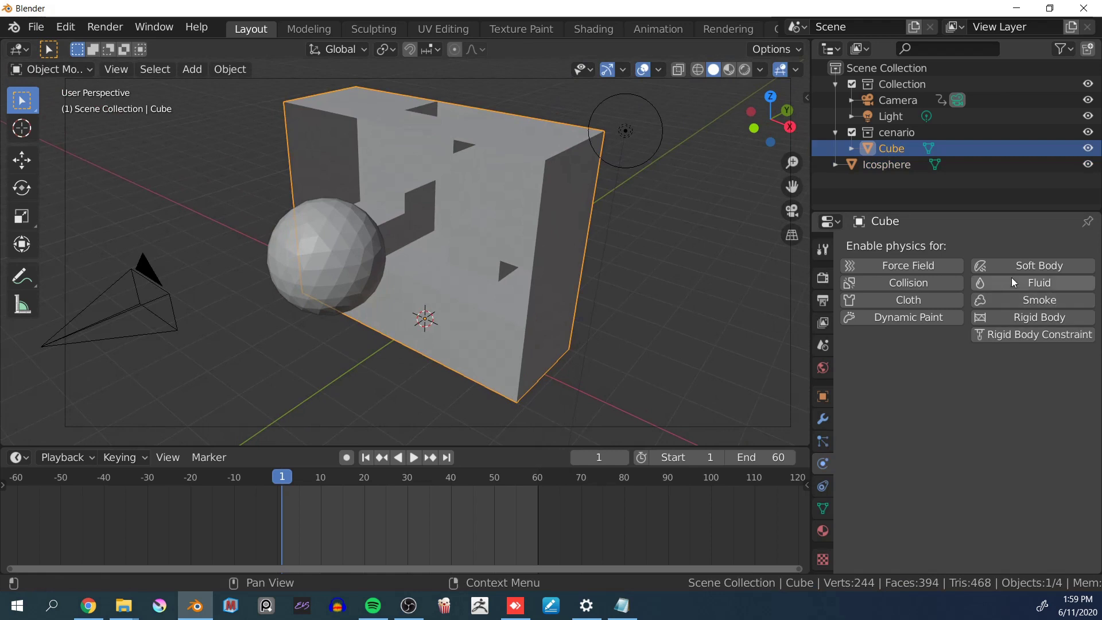
pyautogui.click(925, 319)
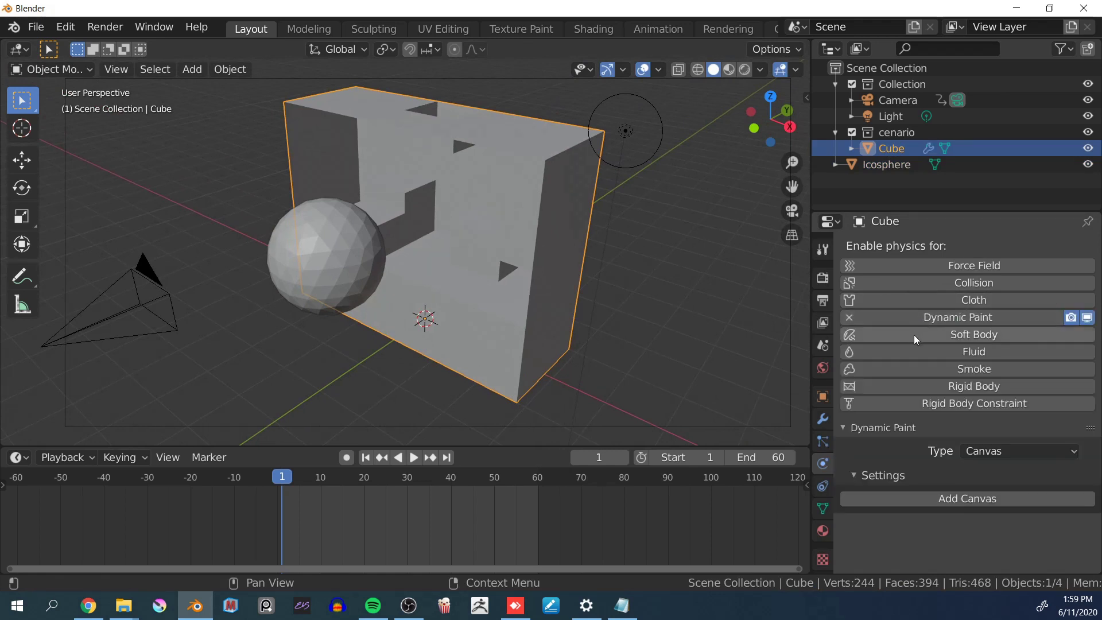
pyautogui.click(1006, 452)
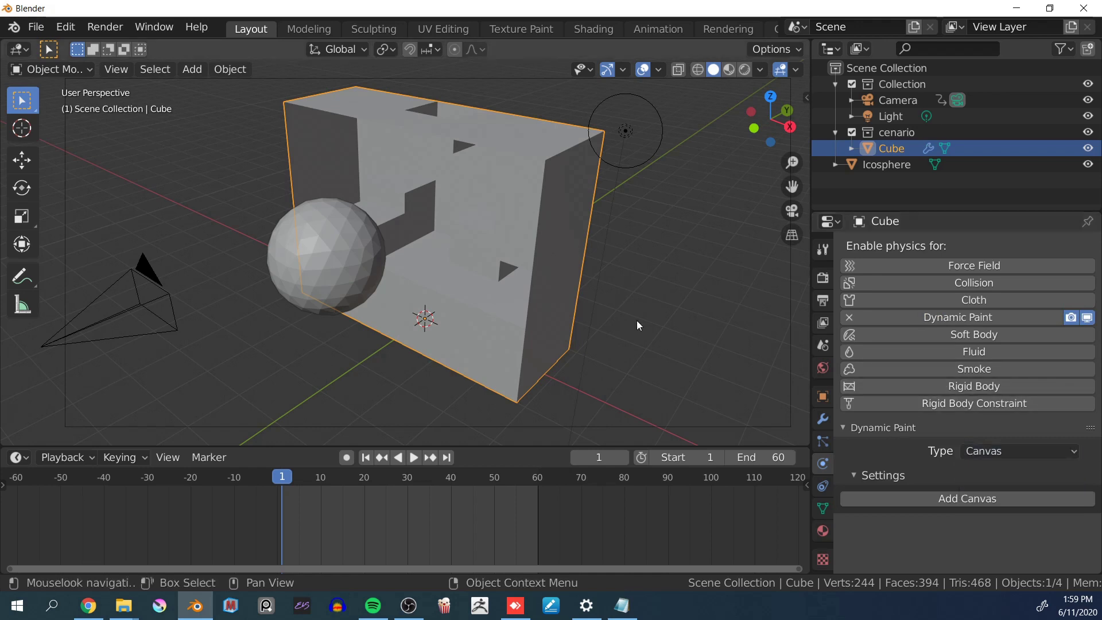
pyautogui.moveTo(637, 320); pyautogui.dragTo(548, 310)
pyautogui.click(953, 499)
pyautogui.scroll(-3, 954, 499)
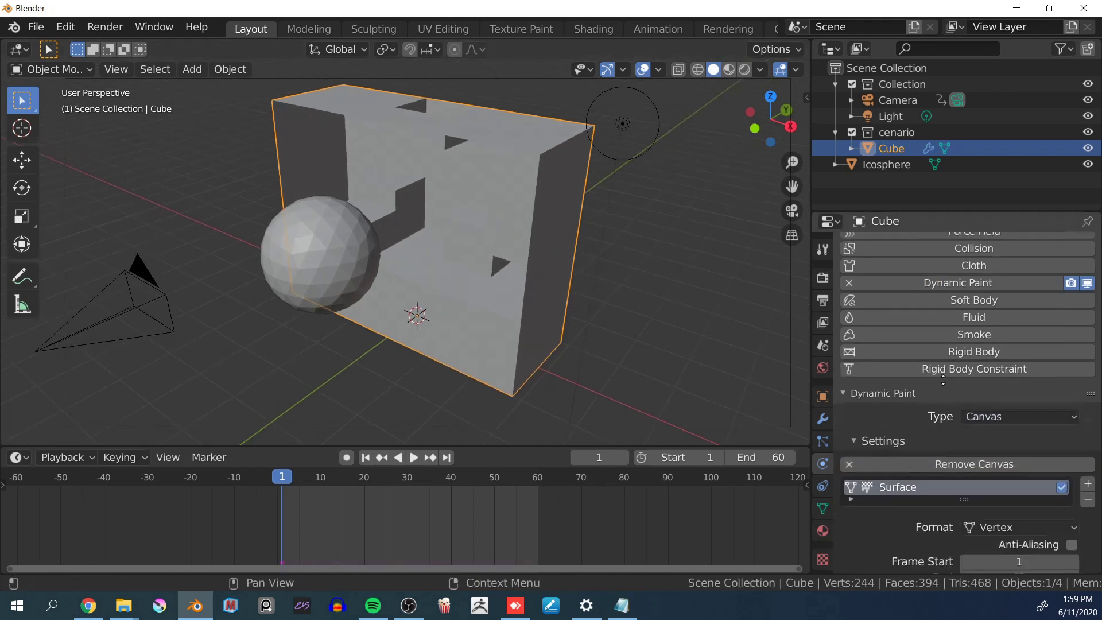
# Enable Dynamic Paint physics on the icosphere, set its type to Brush and add the brush
pyautogui.click(352, 253)
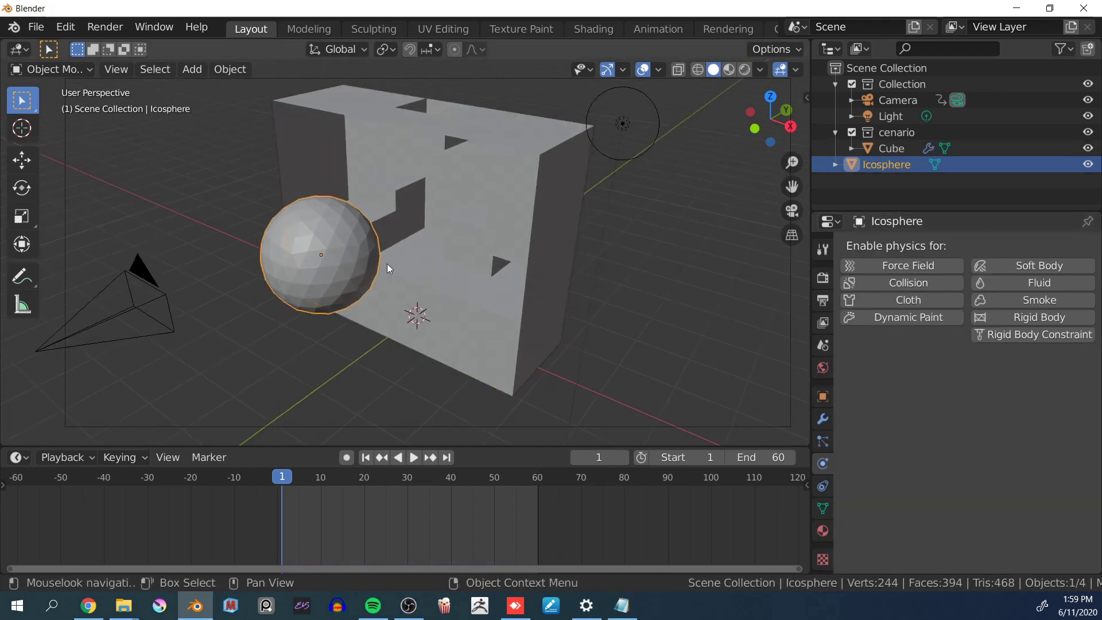
pyautogui.click(930, 318)
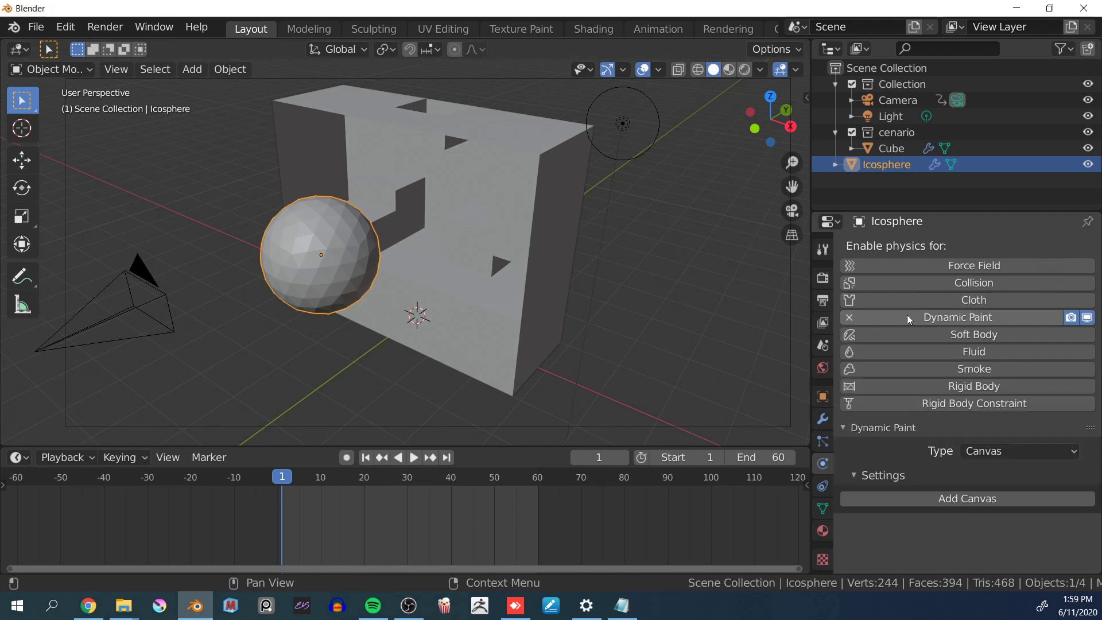
pyautogui.click(1000, 451)
pyautogui.click(1003, 486)
pyautogui.click(976, 498)
pyautogui.scroll(-5, 942, 293)
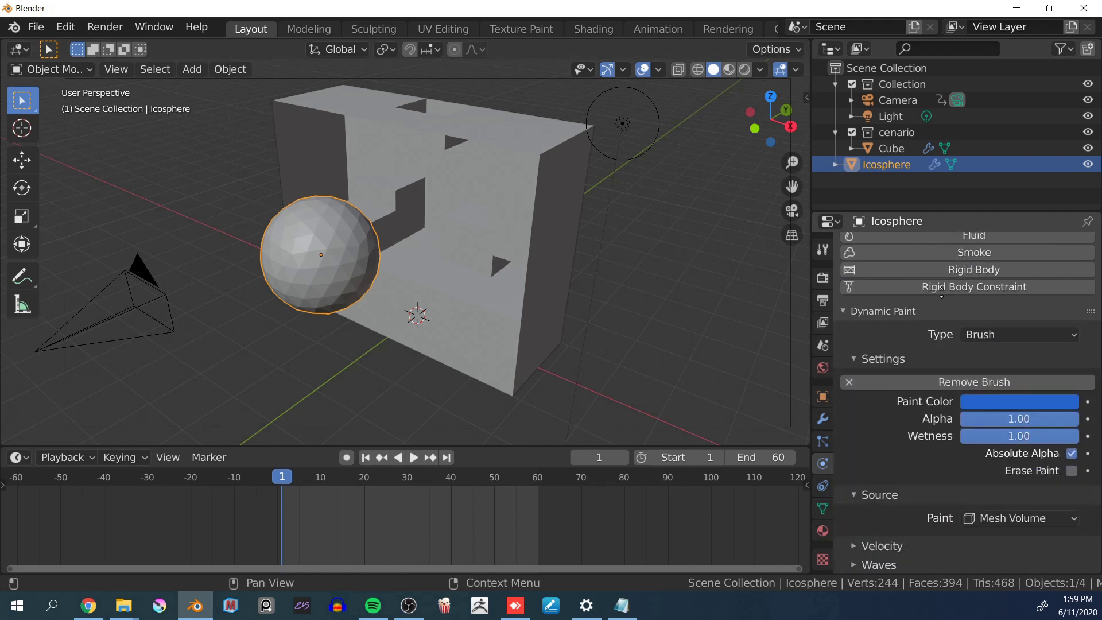
# Set the cube's canvas surface format to Image Sequence
pyautogui.moveTo(775, 367); pyautogui.dragTo(413, 230, button='middle')
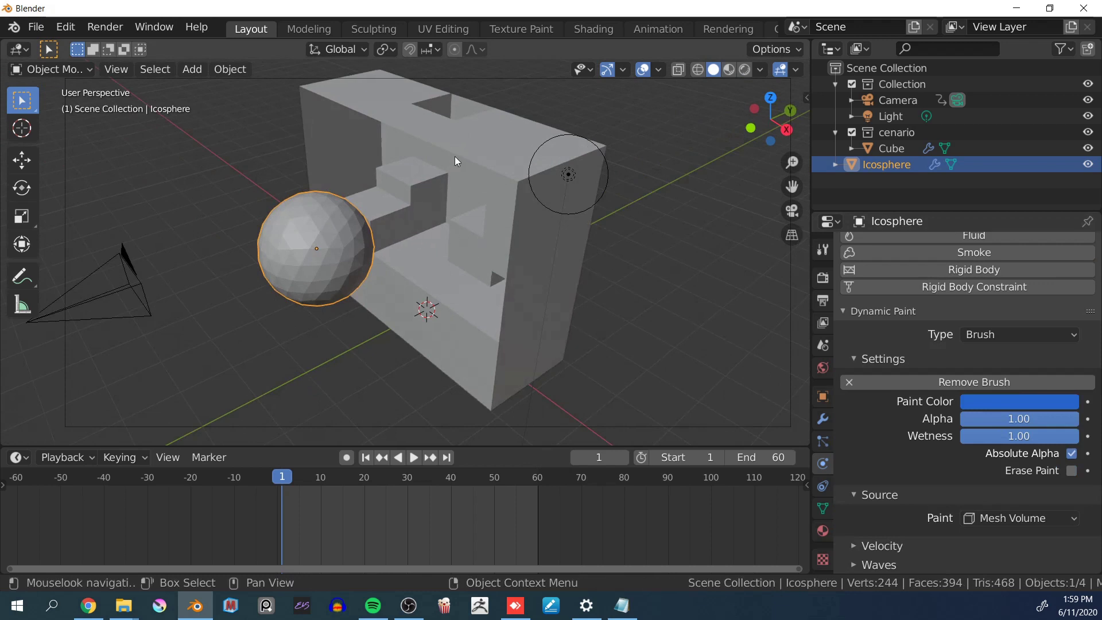
pyautogui.click(481, 147)
pyautogui.moveTo(495, 166); pyautogui.dragTo(450, 232, button='middle')
pyautogui.scroll(-4, 992, 363)
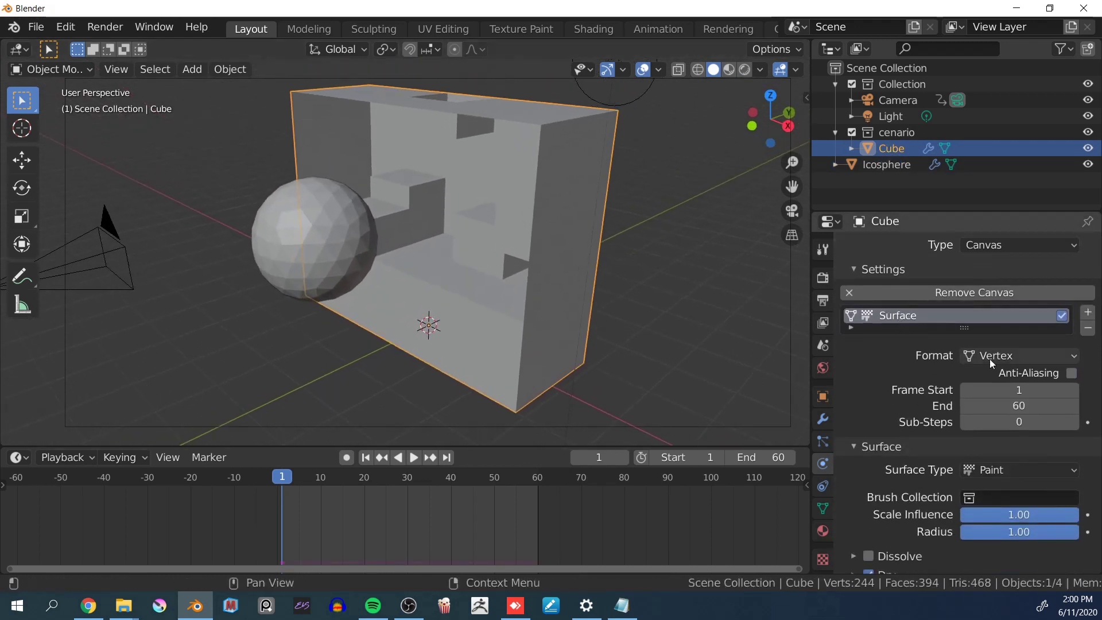
pyautogui.click(991, 357)
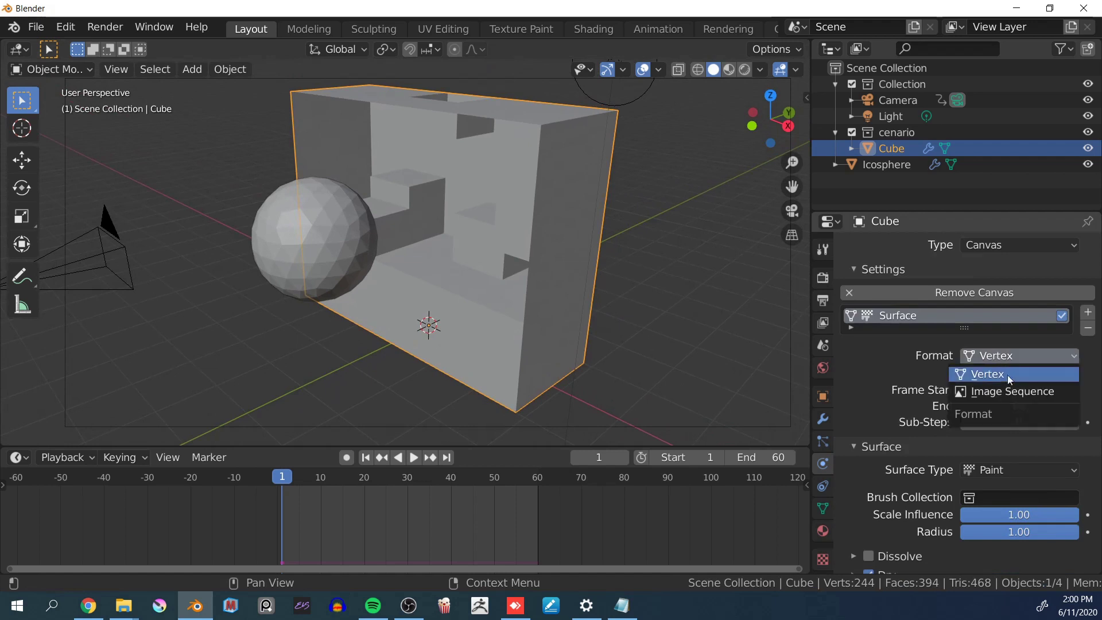
pyautogui.click(998, 392)
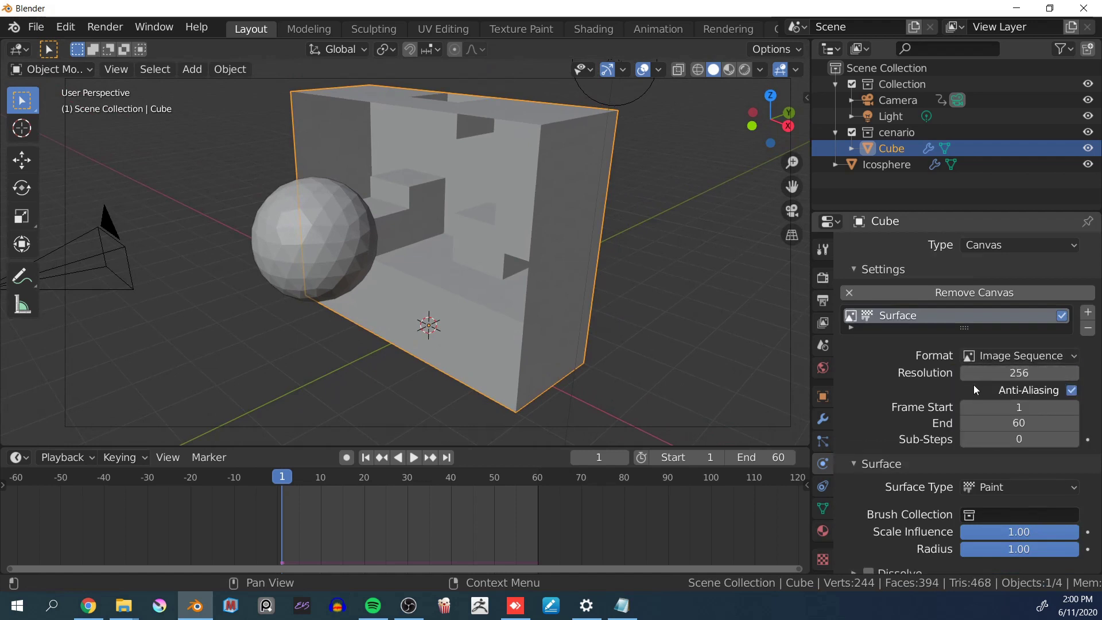
pyautogui.scroll(-6, 974, 386)
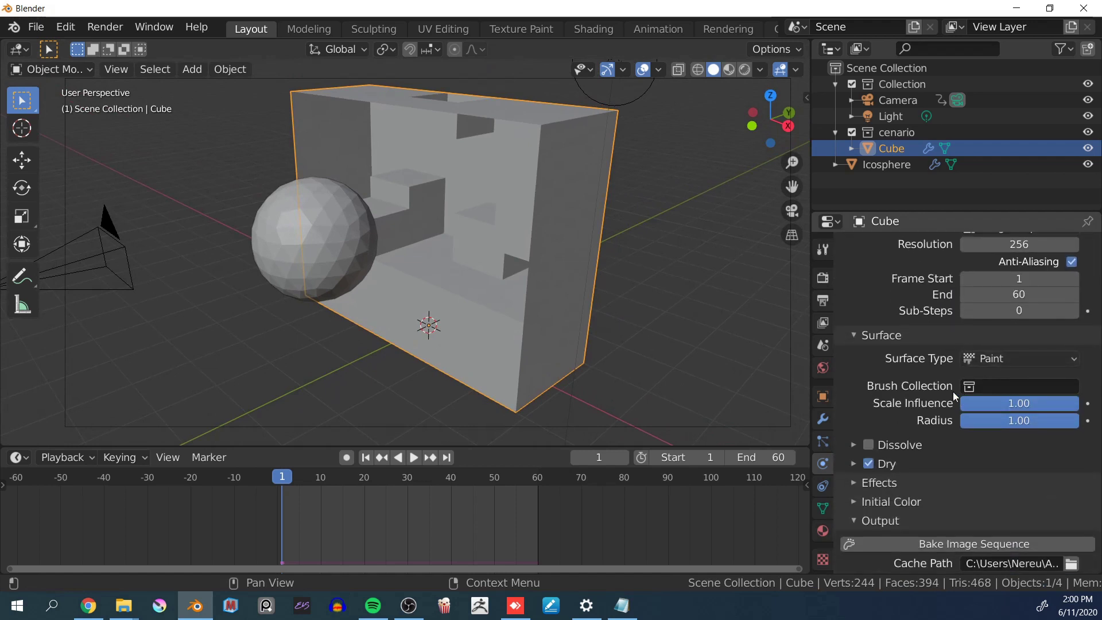
pyautogui.scroll(-1, 953, 391)
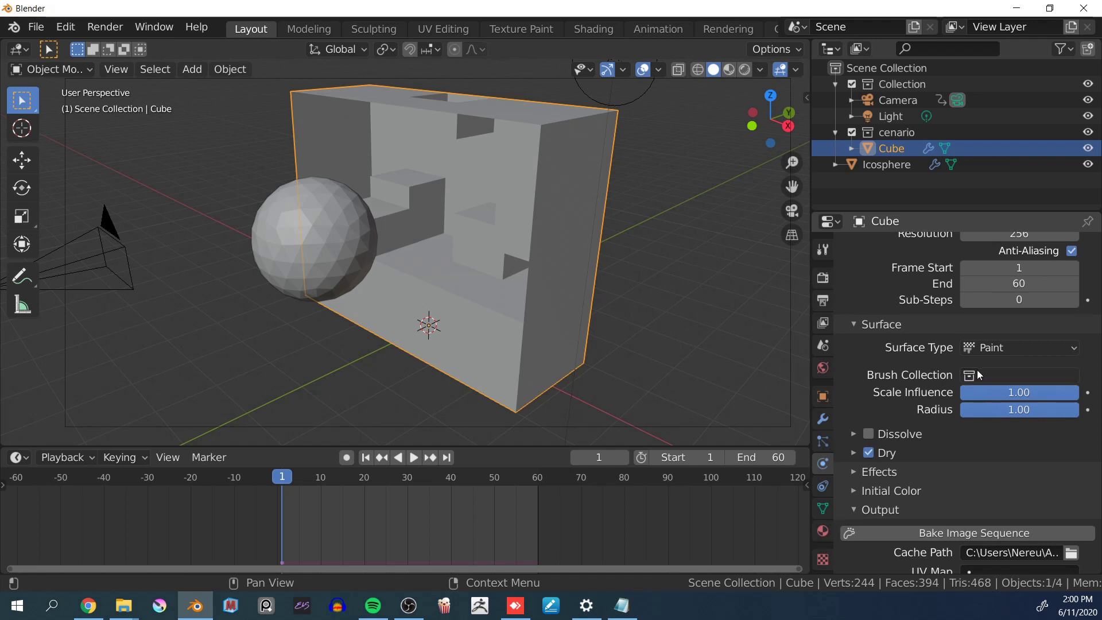
pyautogui.scroll(1, 985, 376)
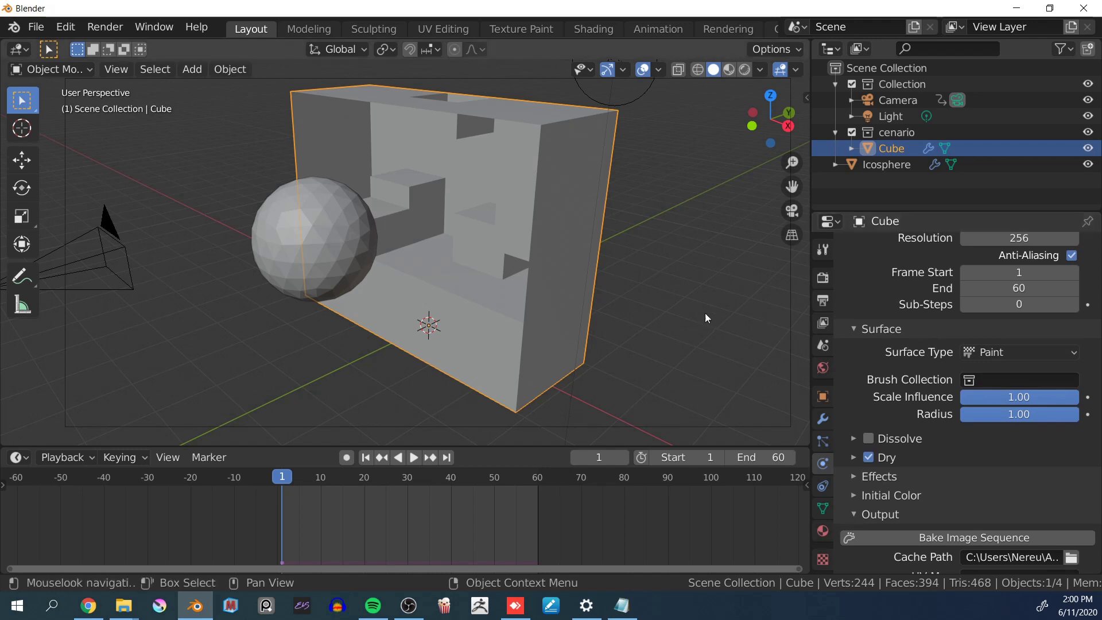
# Move the icosphere into a new collection named "brush"
pyautogui.moveTo(650, 272); pyautogui.dragTo(648, 278, button='middle')
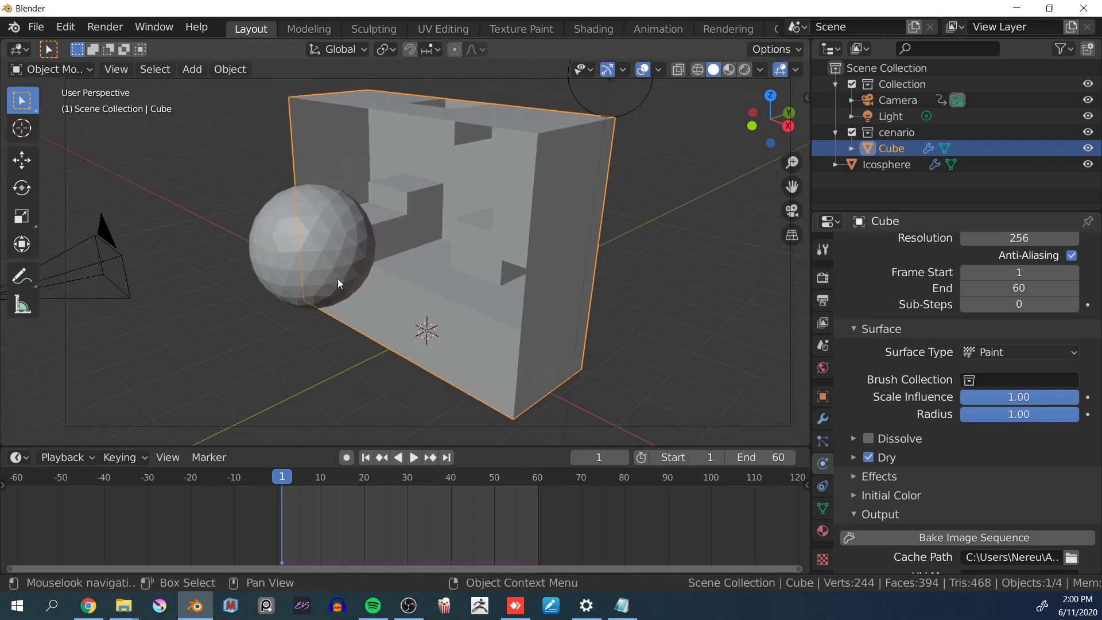
pyautogui.click(349, 259)
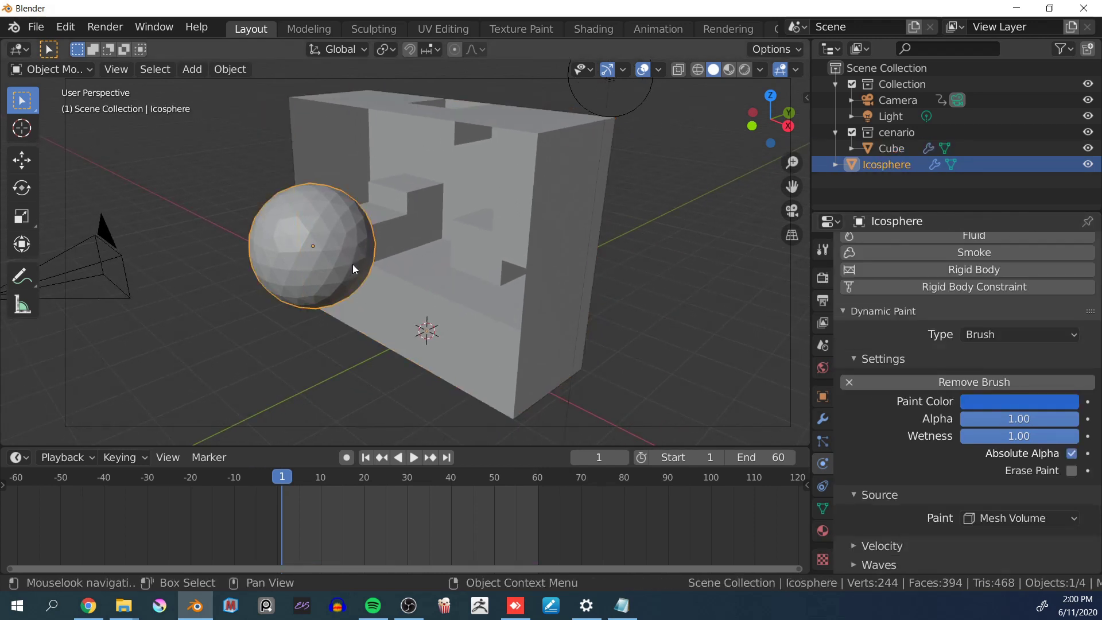
pyautogui.press('m')
pyautogui.click(352, 264)
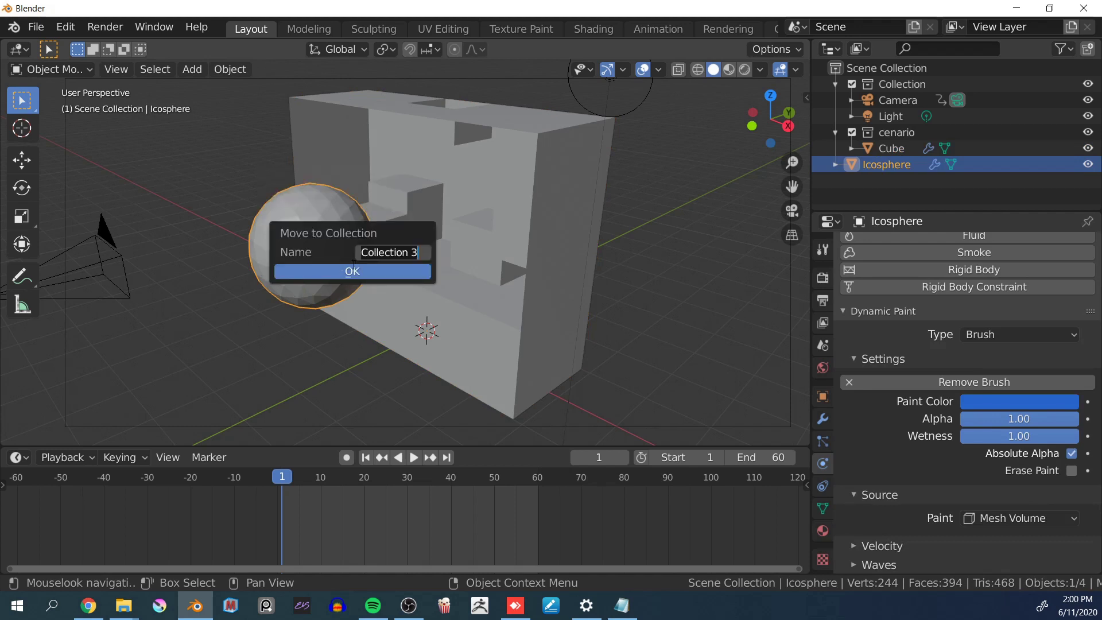
pyautogui.click(353, 266)
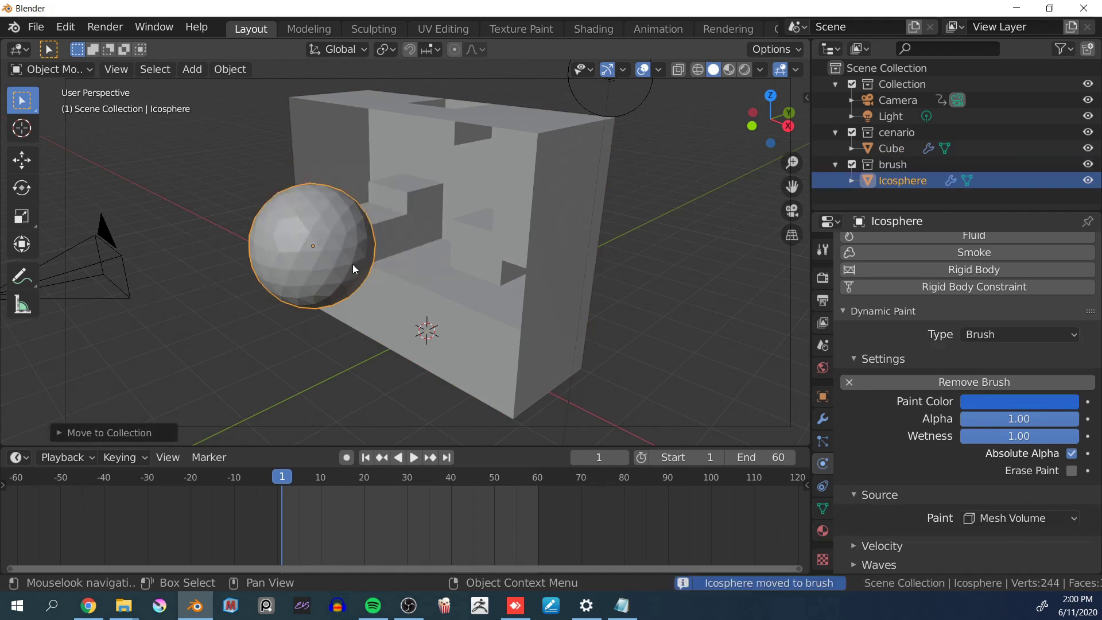
# Assign the "brush" collection as the Brush Collection of the cube's canvas surface
pyautogui.click(522, 289)
pyautogui.scroll(-5, 904, 356)
pyautogui.scroll(-1, 904, 356)
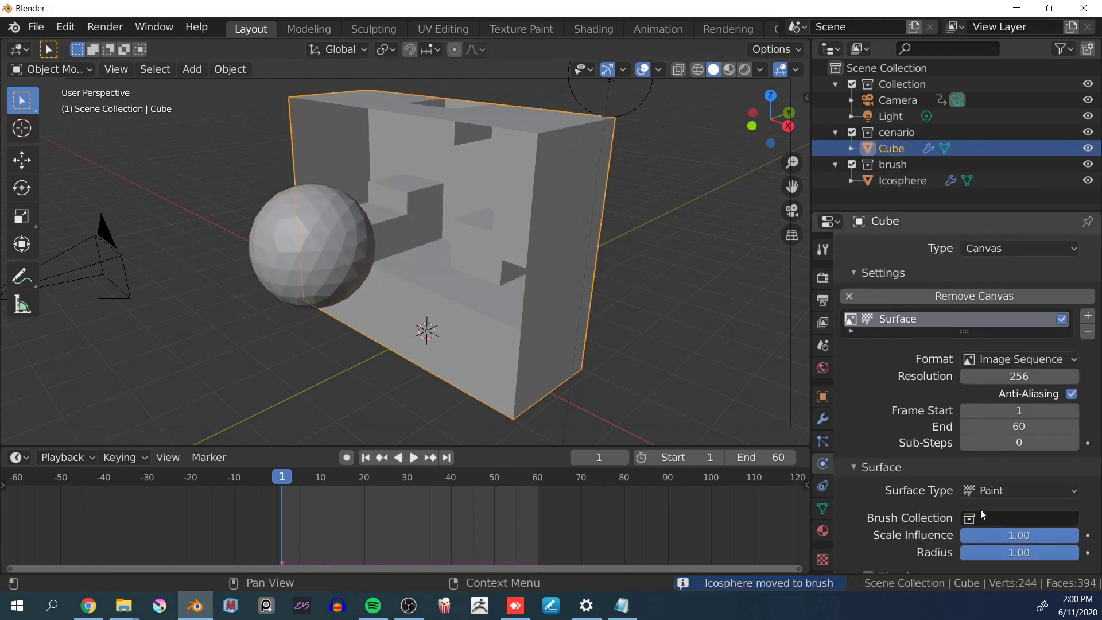
pyautogui.click(1022, 518)
pyautogui.click(954, 351)
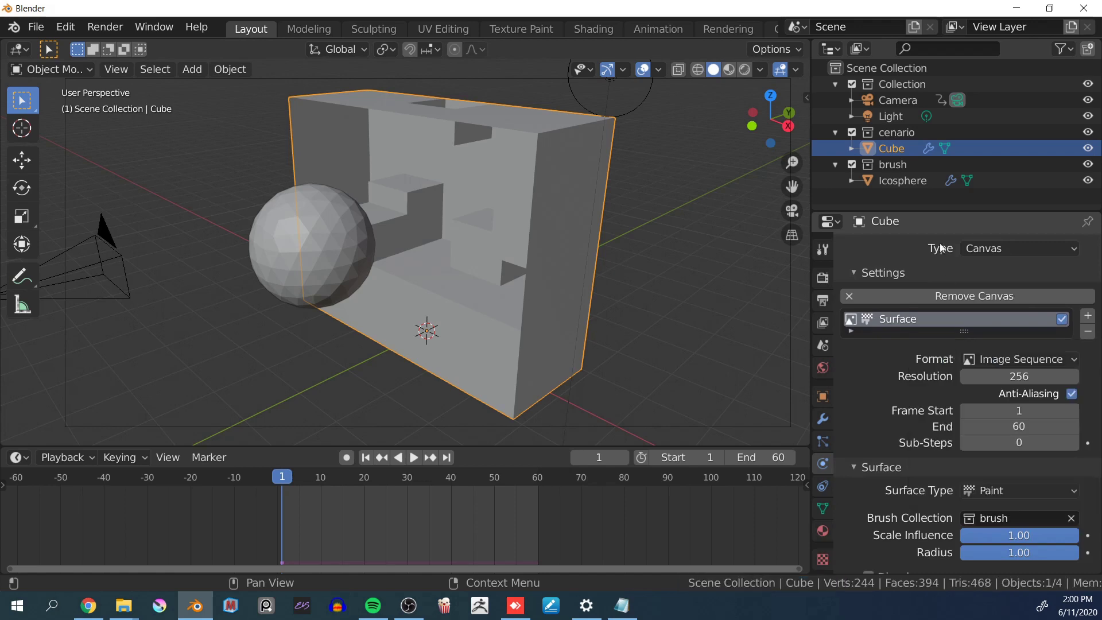
pyautogui.click(330, 239)
pyautogui.moveTo(329, 239); pyautogui.dragTo(370, 239, button='middle')
pyautogui.press('g')
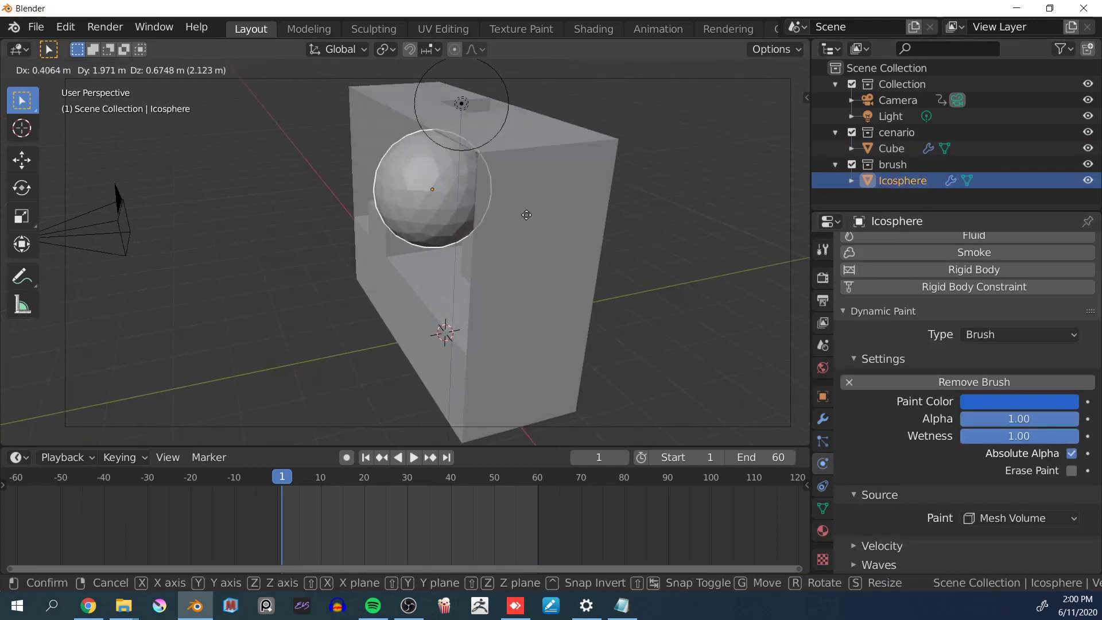
pyautogui.press('Escape')
pyautogui.press('g')
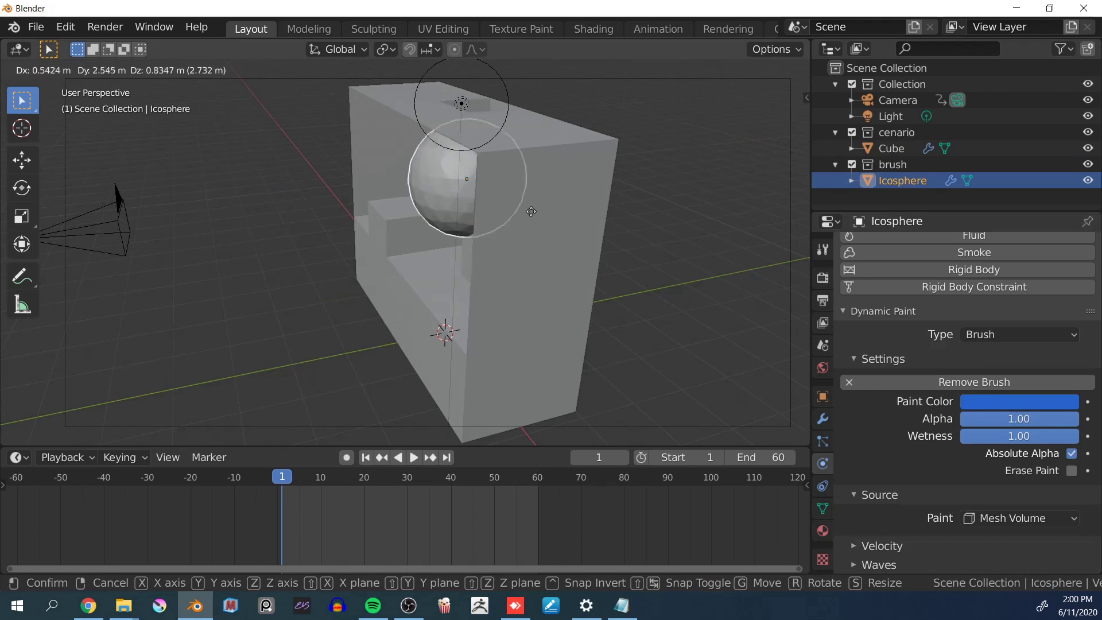
pyautogui.press('Escape')
# Select the cube again and open its mesh in the UV Editing workspace
pyautogui.moveTo(550, 217); pyautogui.dragTo(560, 232, button='middle')
pyautogui.click(560, 233)
pyautogui.scroll(-3, 919, 402)
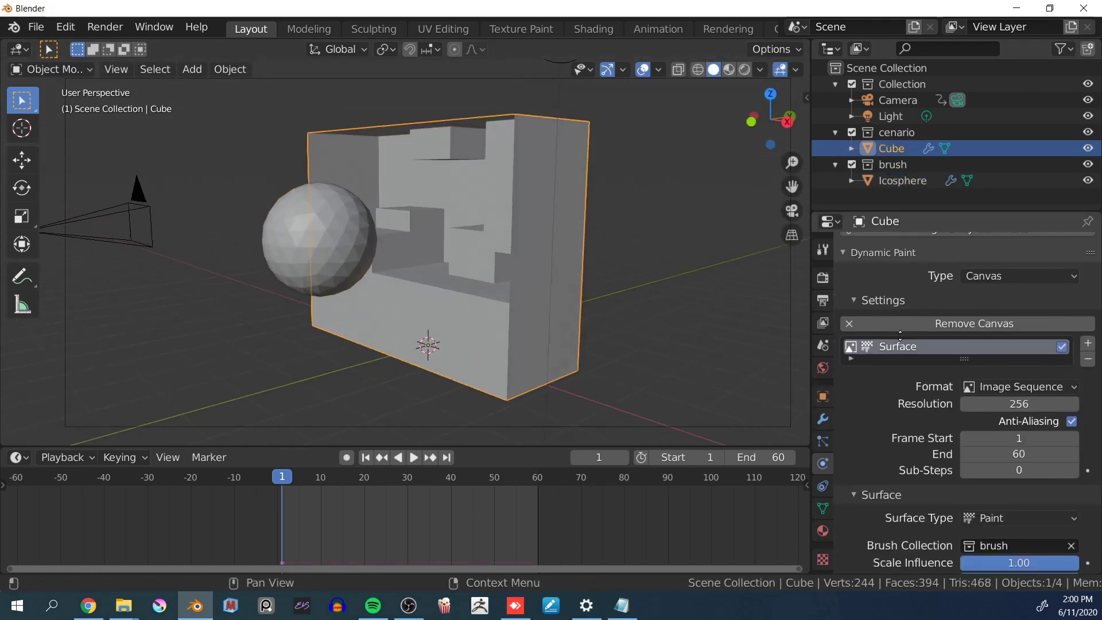
pyautogui.click(1000, 382)
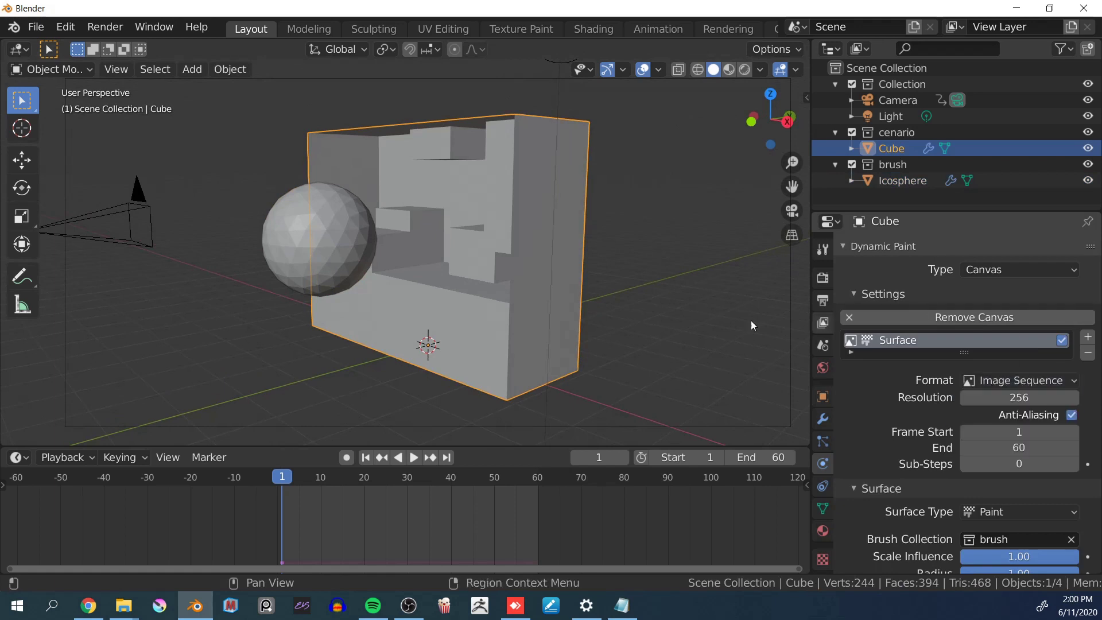
pyautogui.moveTo(503, 232); pyautogui.dragTo(500, 255, button='middle')
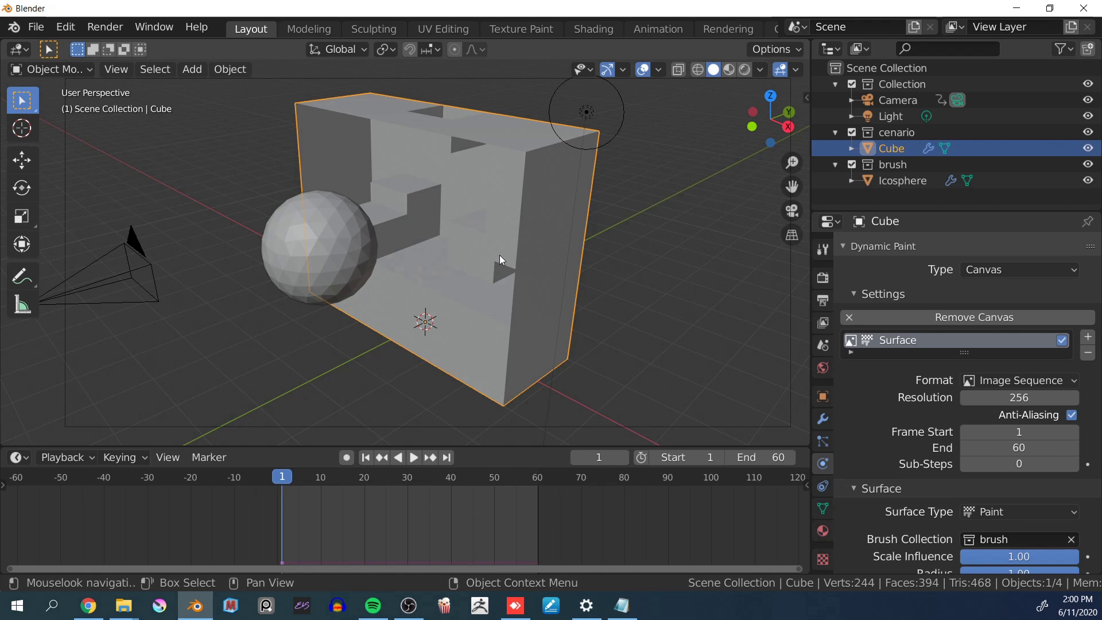
pyautogui.moveTo(487, 234); pyautogui.dragTo(477, 238, button='middle')
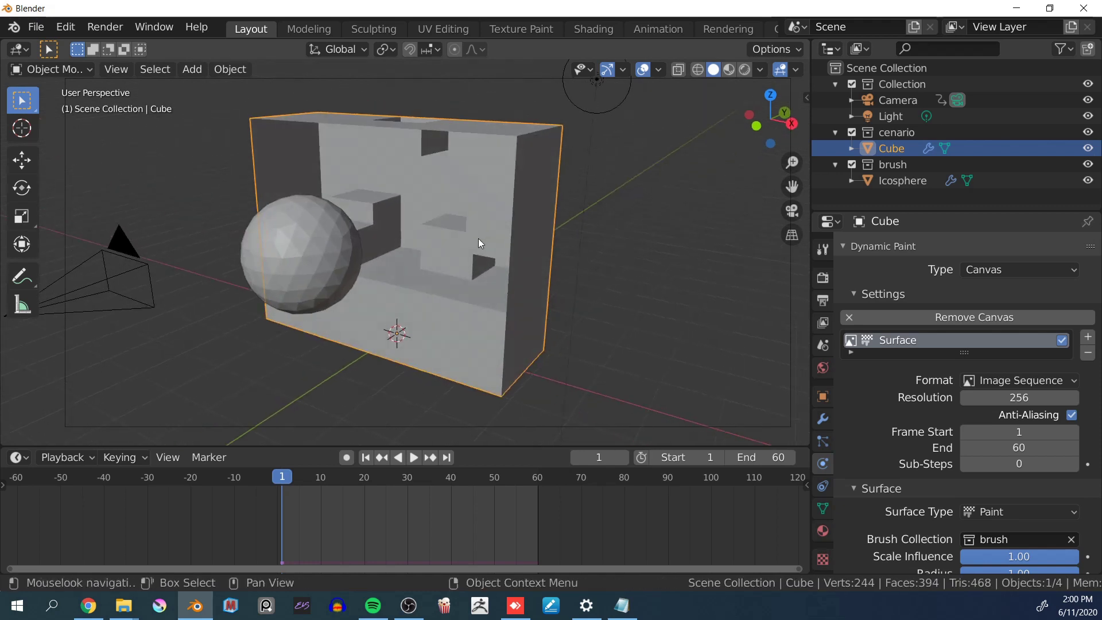
pyautogui.click(446, 30)
pyautogui.moveTo(680, 232); pyautogui.dragTo(698, 296, button='middle')
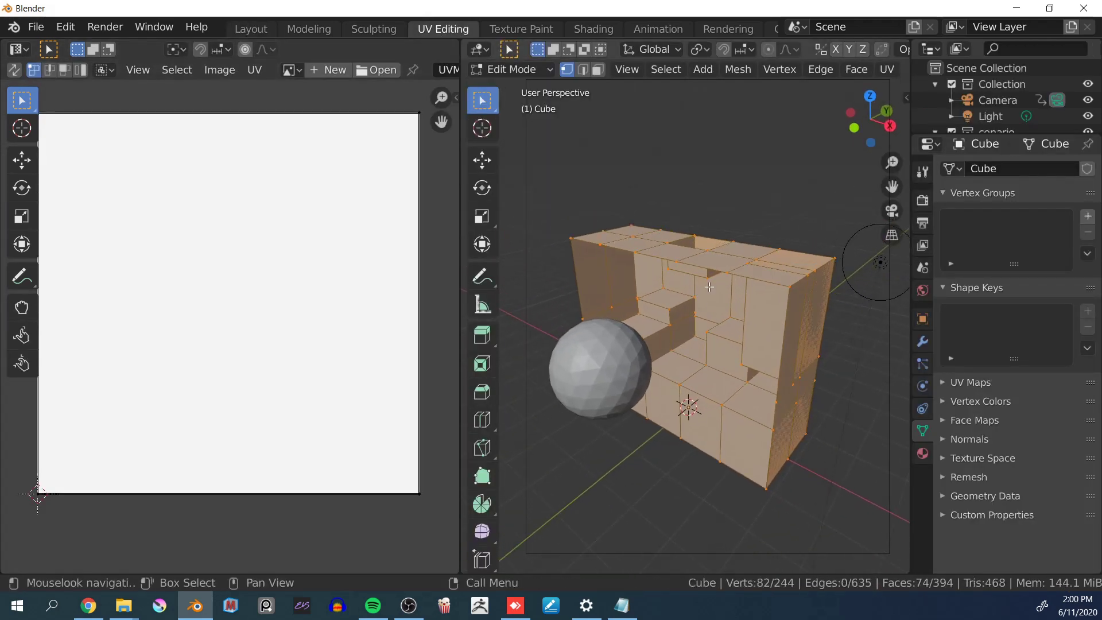
# Unwrap the whole cube mesh with Smart UV Project, using an angle limit of 66 and an island margin of 0
pyautogui.press('u')
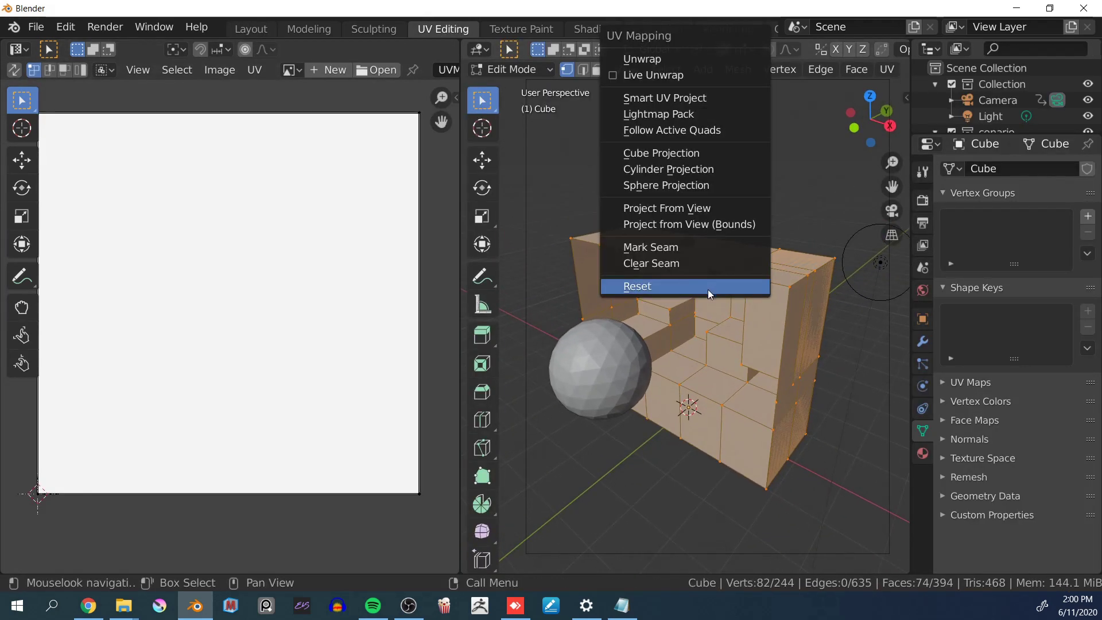
pyautogui.click(683, 99)
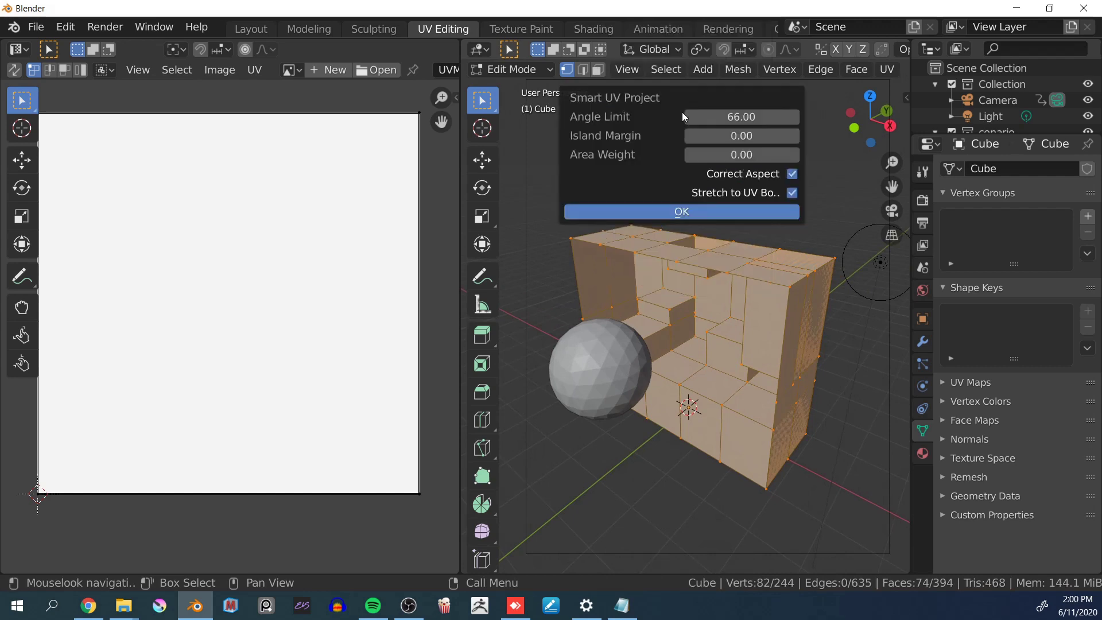
pyautogui.click(682, 212)
pyautogui.moveTo(684, 214); pyautogui.dragTo(649, 242, button='middle')
pyautogui.scroll(-3, 329, 280)
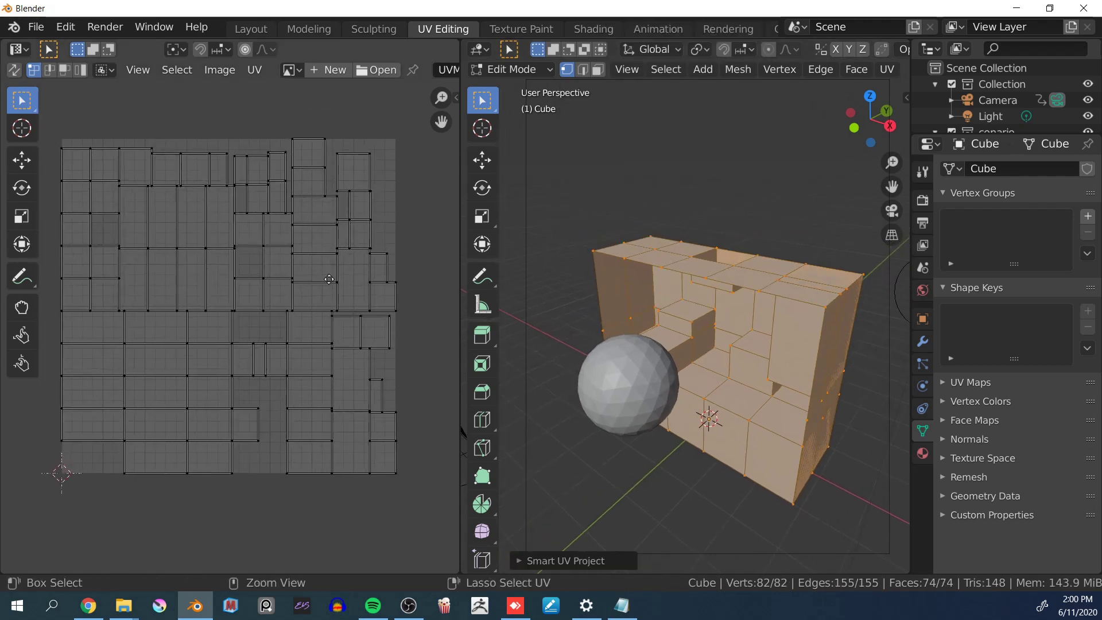
pyautogui.scroll(1, 329, 280)
pyautogui.press('a')
pyautogui.press('g')
pyautogui.press('Escape')
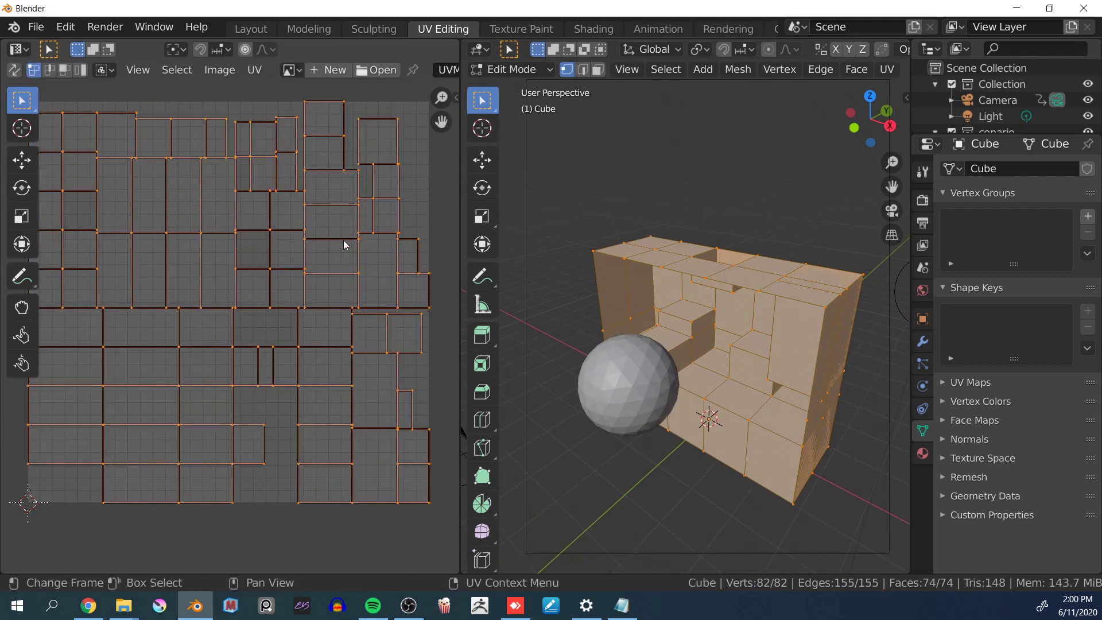
pyautogui.hotkey('alt', 'a')
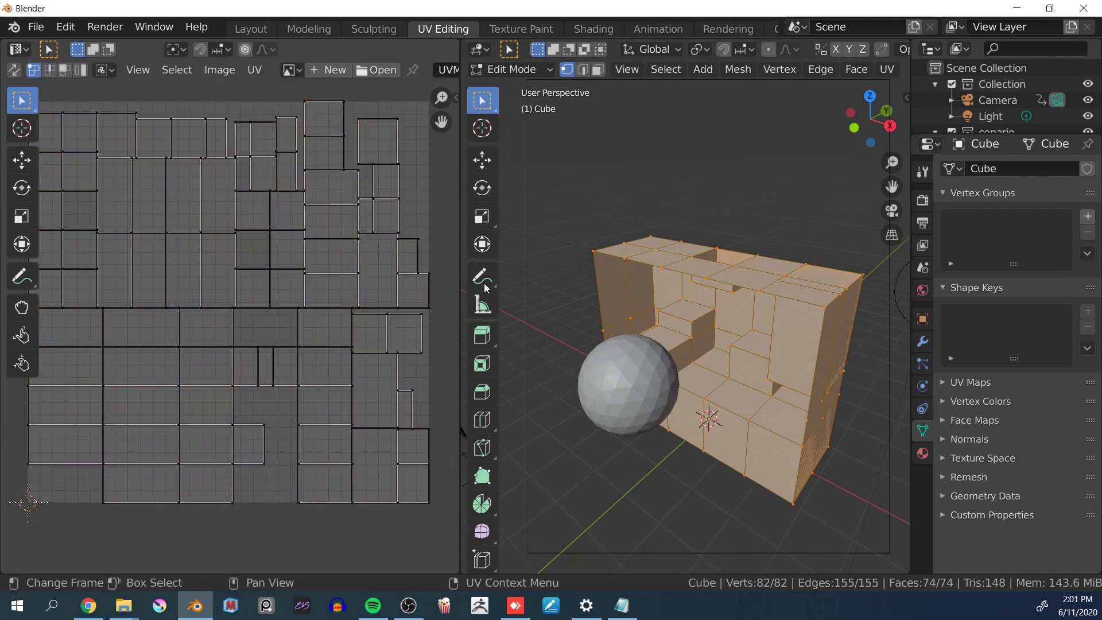
# Return to Object Mode in the Layout workspace and set the cube canvas's output cache path to E:\tmp\dynamic-paint\
pyautogui.moveTo(729, 275); pyautogui.dragTo(671, 277, button='middle')
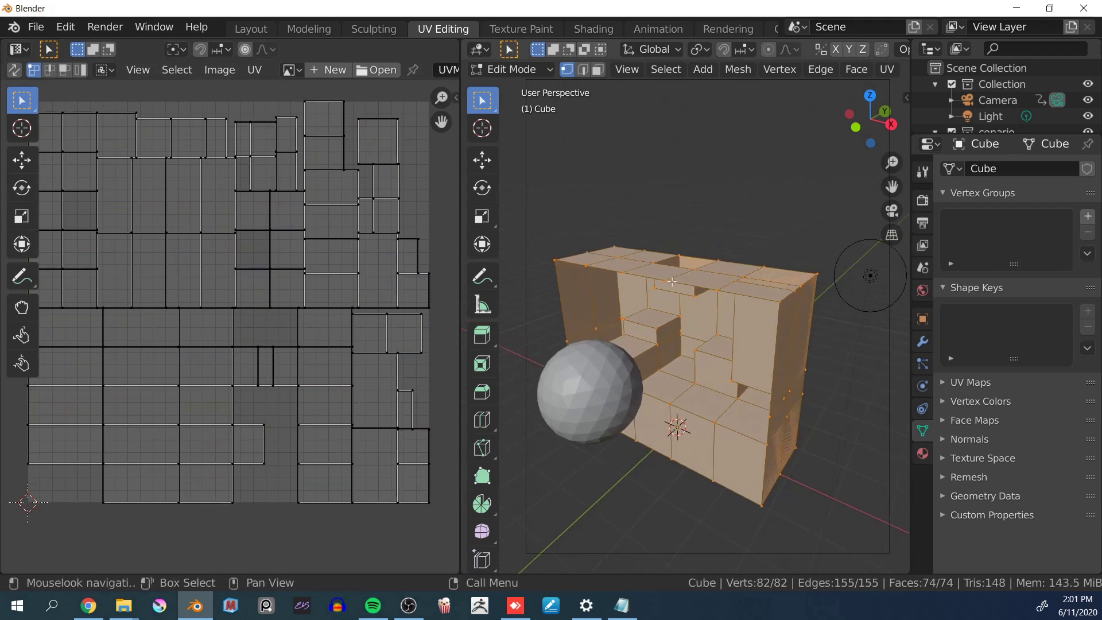
pyautogui.press('Tab')
pyautogui.click(249, 29)
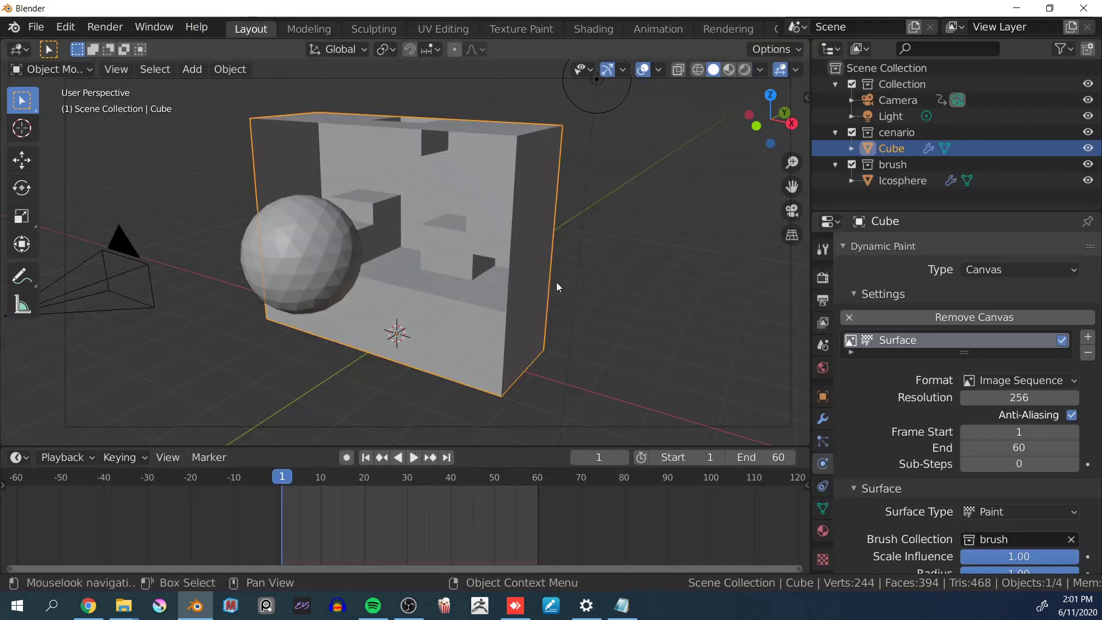
pyautogui.scroll(-8, 913, 241)
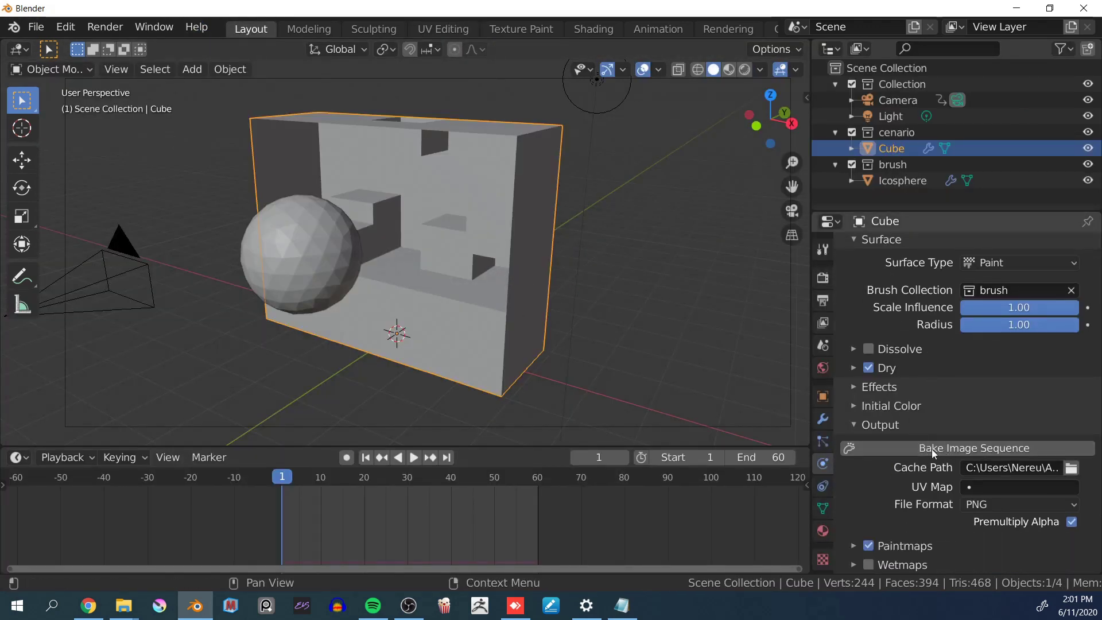
pyautogui.click(988, 468)
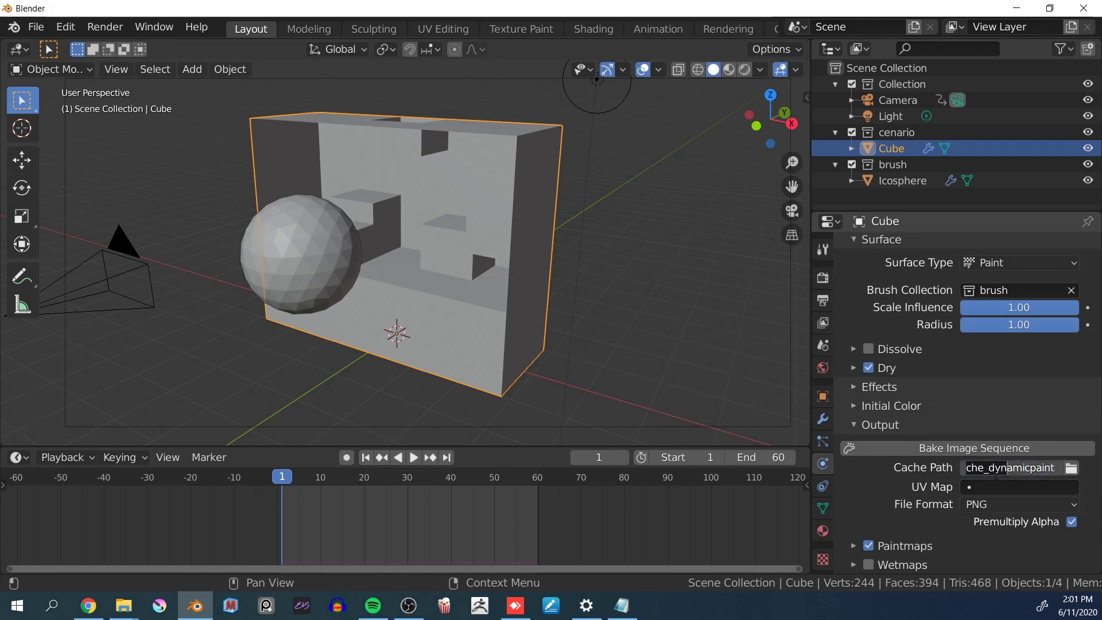
pyautogui.press('Return')
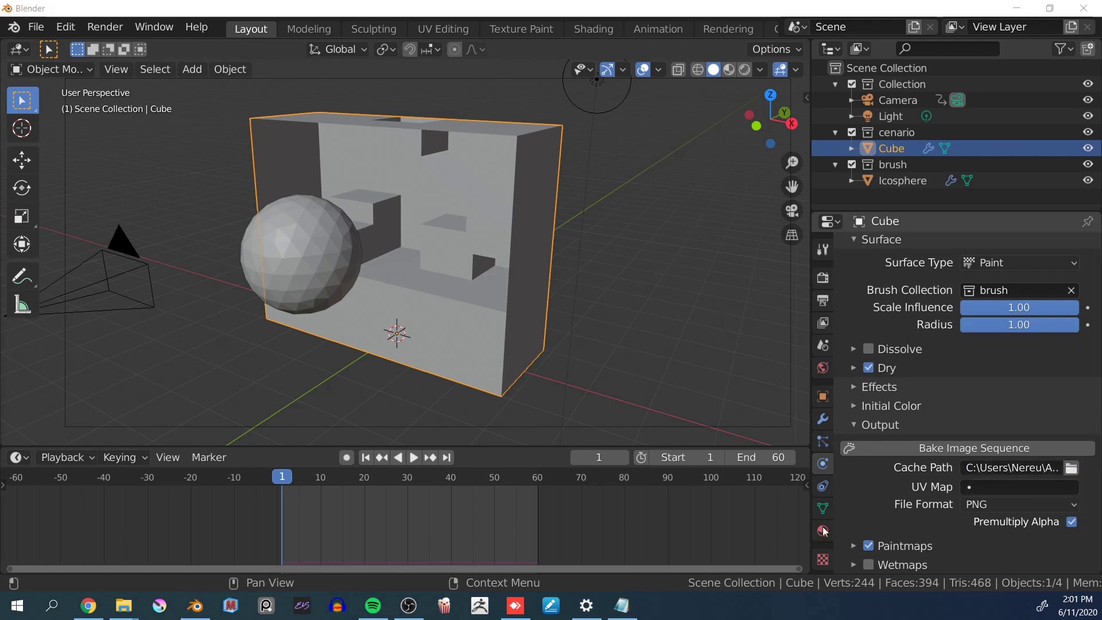
pyautogui.click(1071, 468)
pyautogui.moveTo(723, 89); pyautogui.dragTo(759, 72)
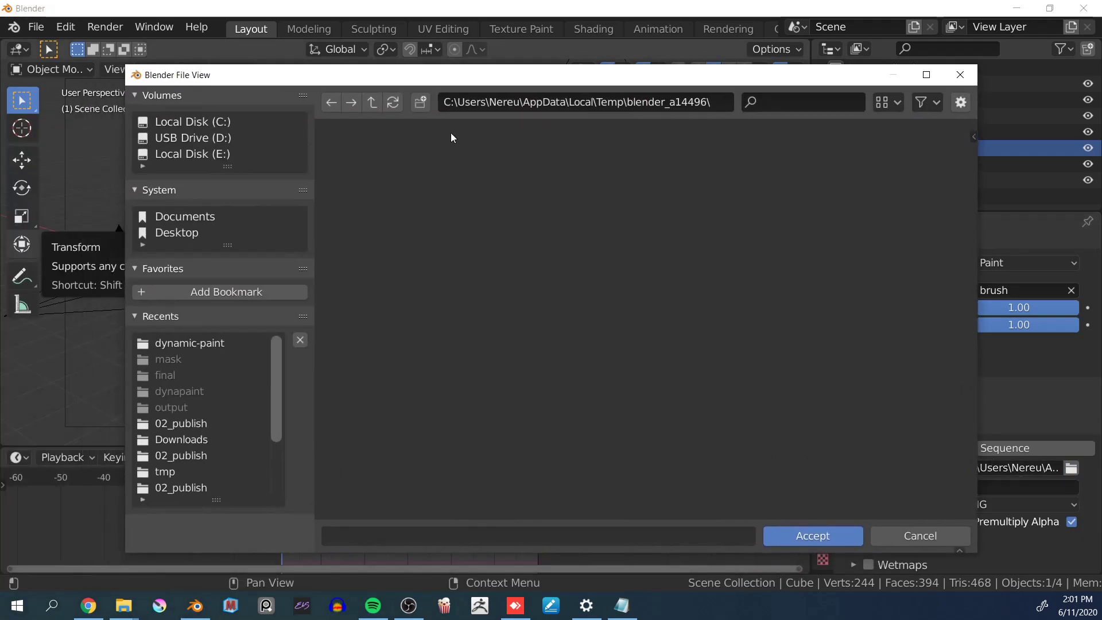
pyautogui.click(220, 154)
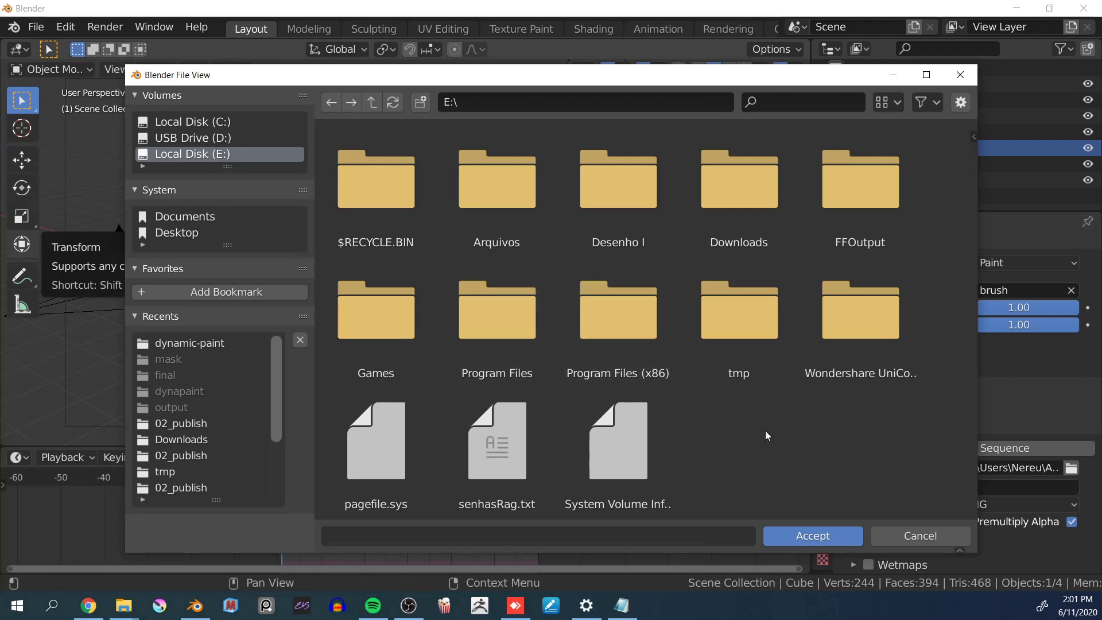
pyautogui.click(760, 360)
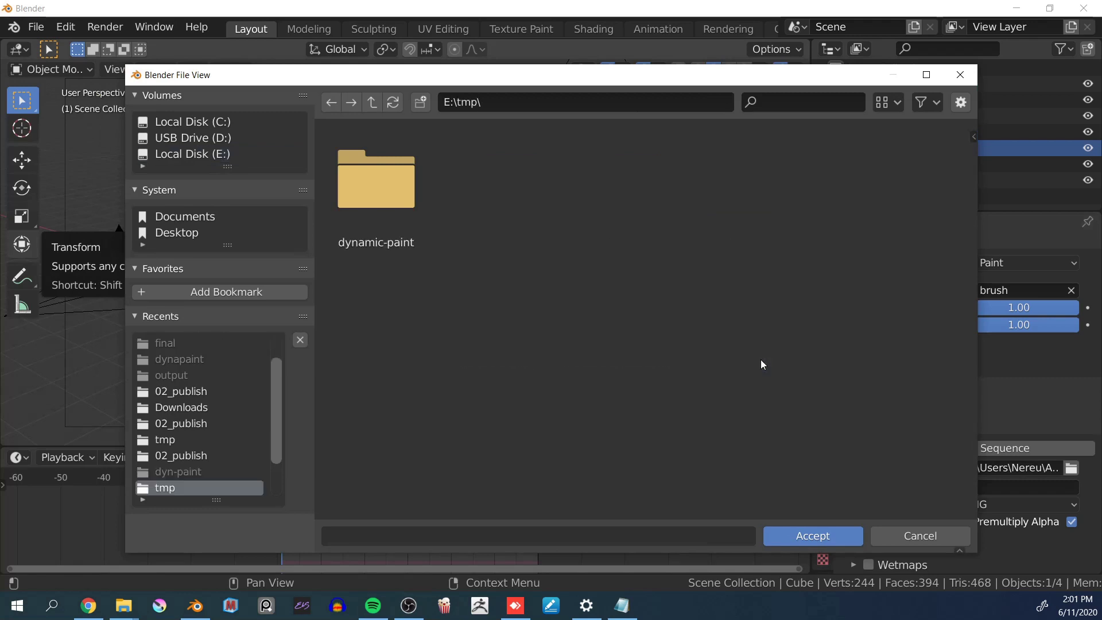
pyautogui.doubleClick(386, 207)
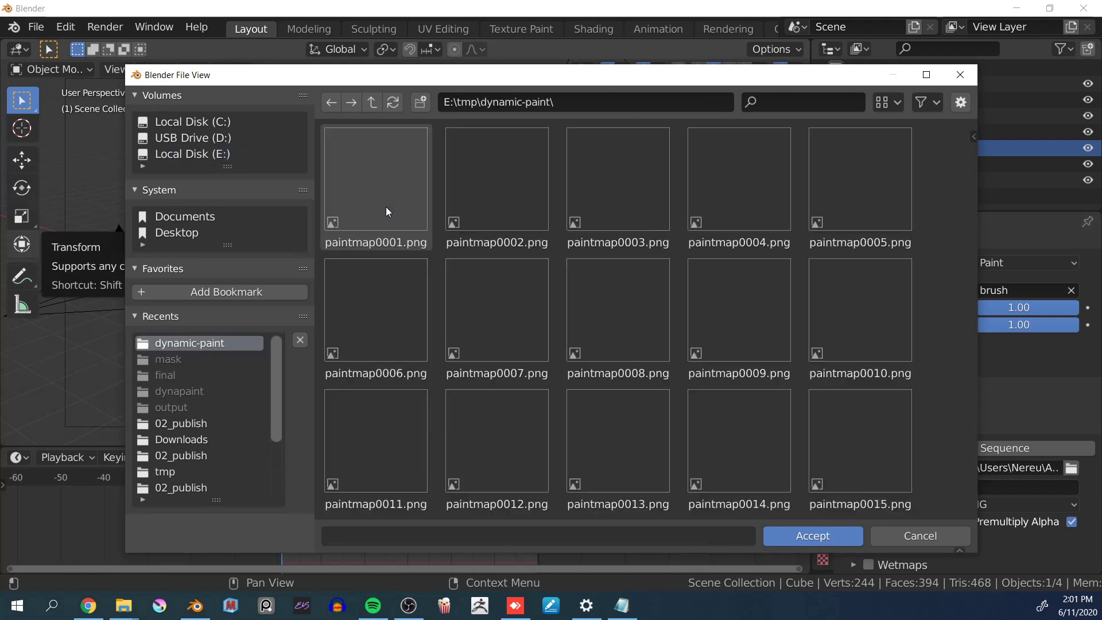
pyautogui.click(815, 540)
pyautogui.click(335, 263)
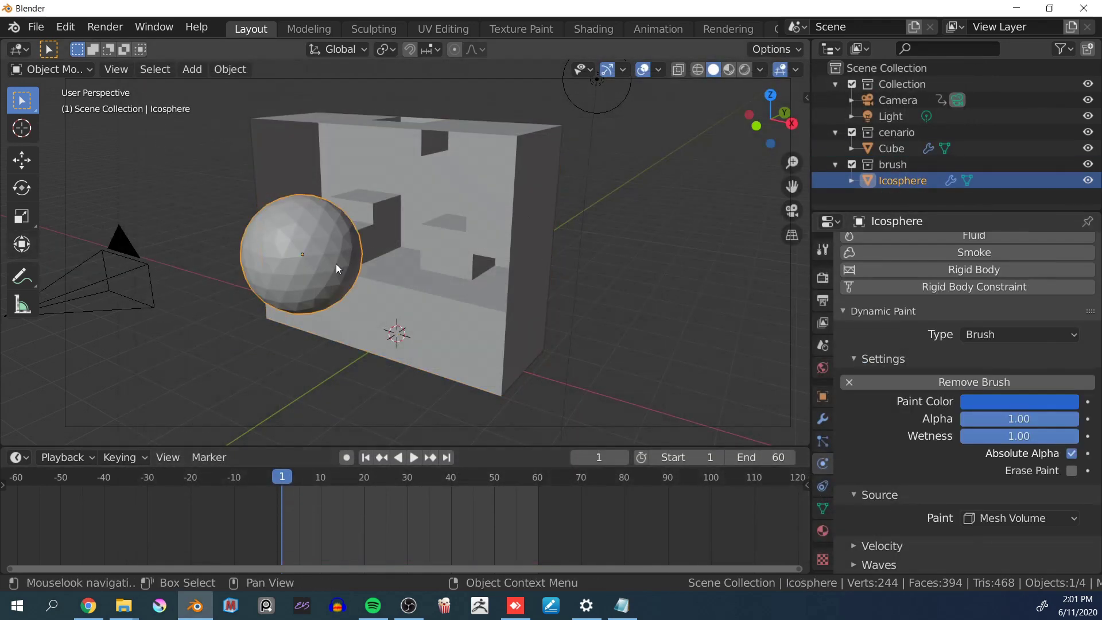
pyautogui.moveTo(334, 260); pyautogui.dragTo(340, 240, button='middle')
pyautogui.press('g')
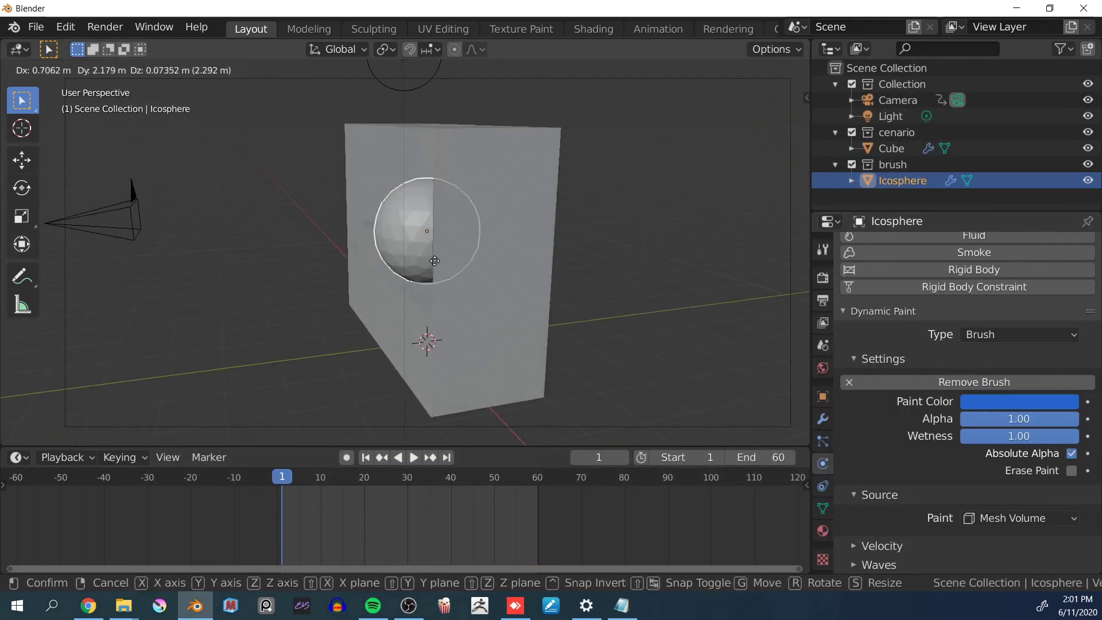
pyautogui.press('Escape')
# Play the animation and examine the camera's framing of the icosphere and cube through the camera view
pyautogui.moveTo(347, 336); pyautogui.dragTo(396, 436, button='middle')
pyautogui.press('space')
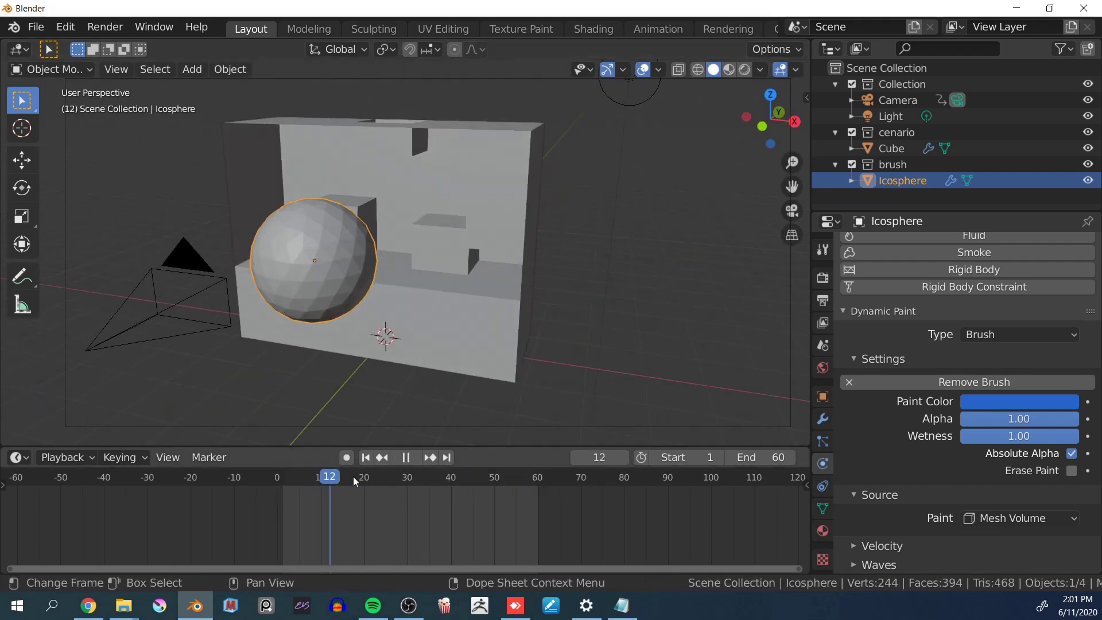
pyautogui.press('space')
pyautogui.click(213, 323)
pyautogui.press('KP_0')
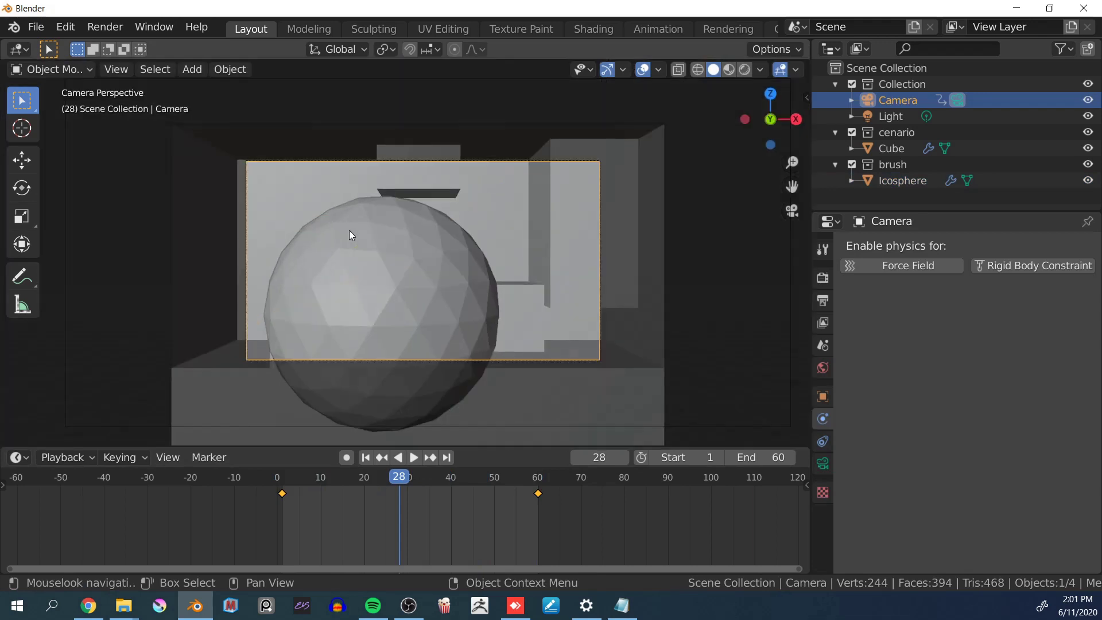
pyautogui.hotkey('shift', 'Left')
pyautogui.press('space')
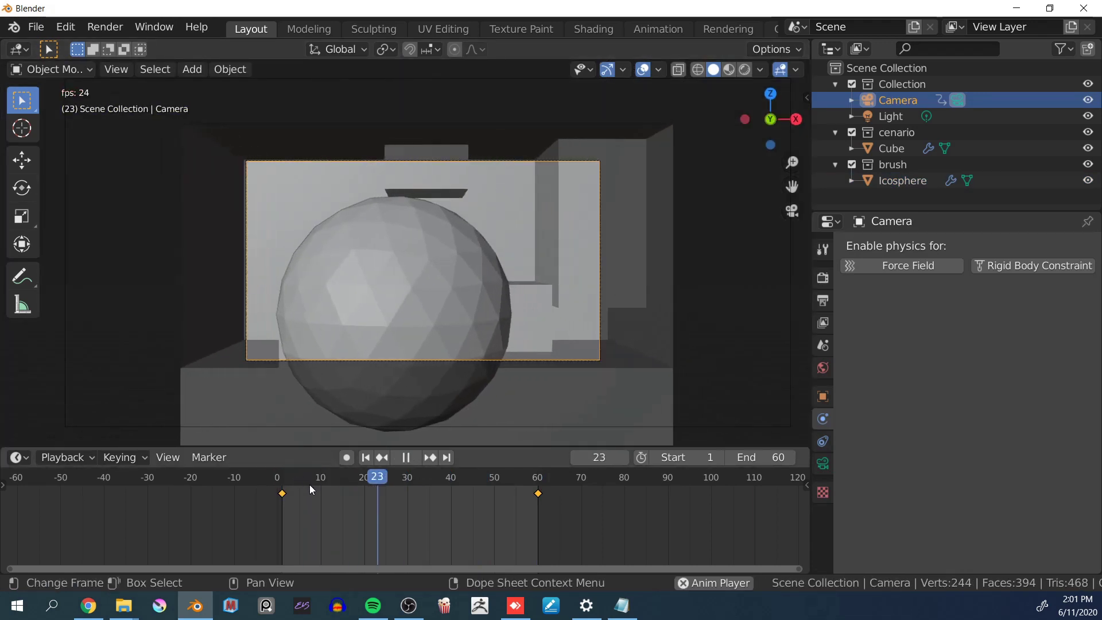
pyautogui.press('space')
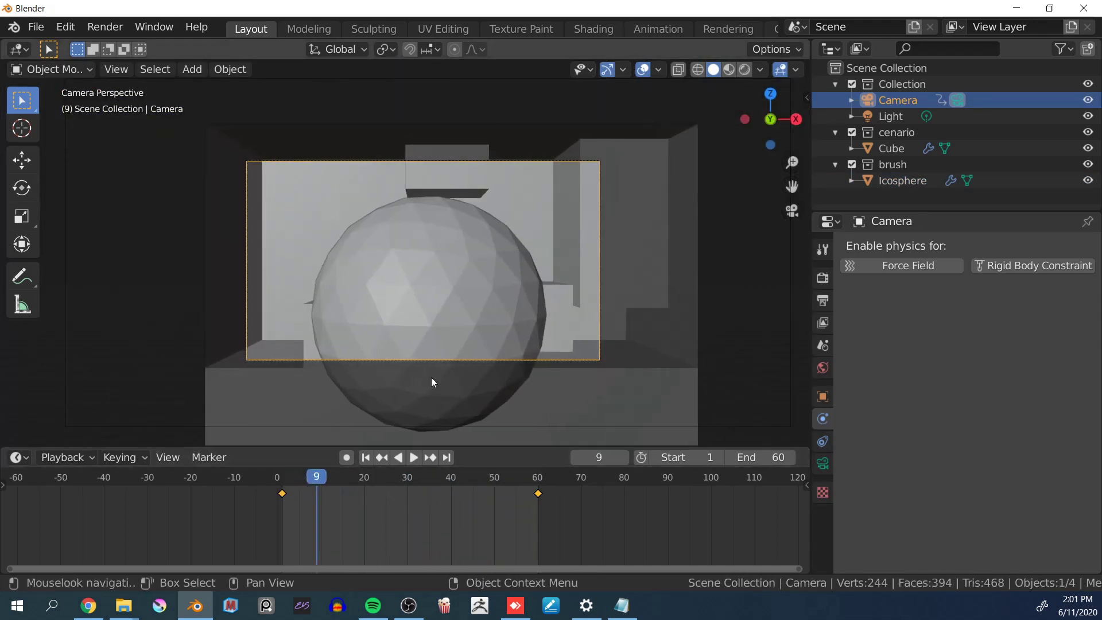
# At frame 5, scale the icosphere down to a small ball and move it over the cube's left inner block
pyautogui.click(300, 478)
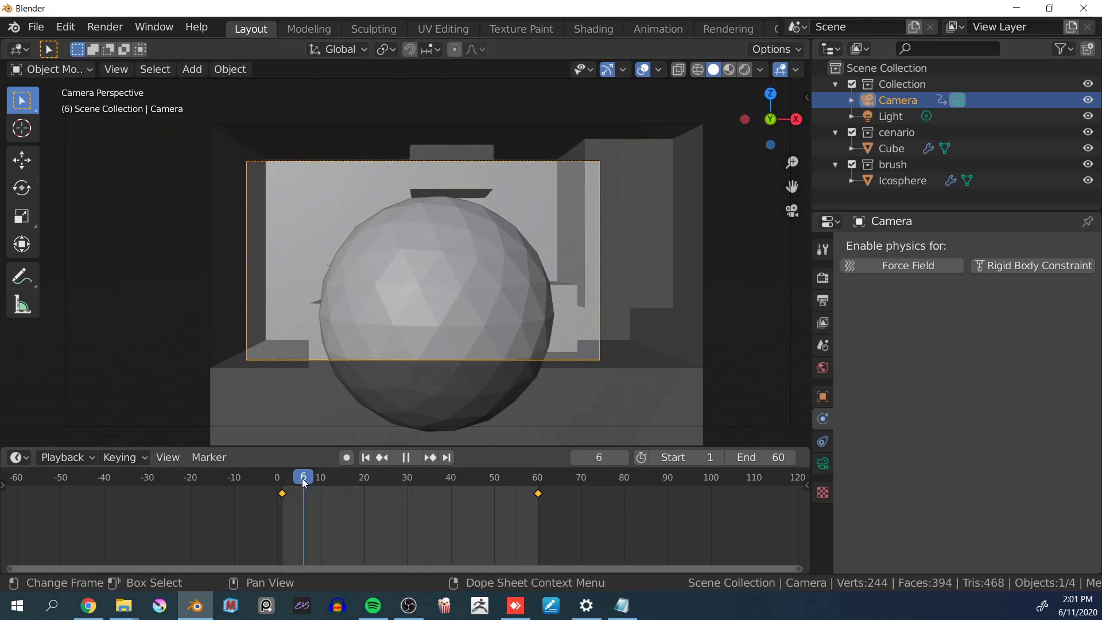
pyautogui.click(493, 286)
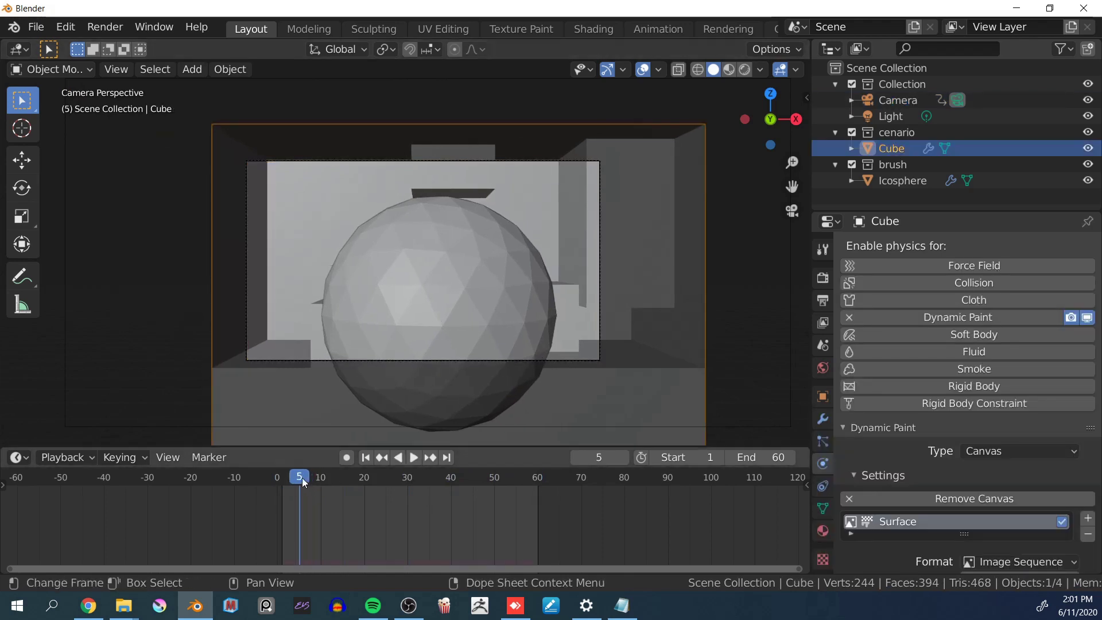
pyautogui.click(500, 274)
pyautogui.press('g')
pyautogui.click(490, 256)
pyautogui.press('s')
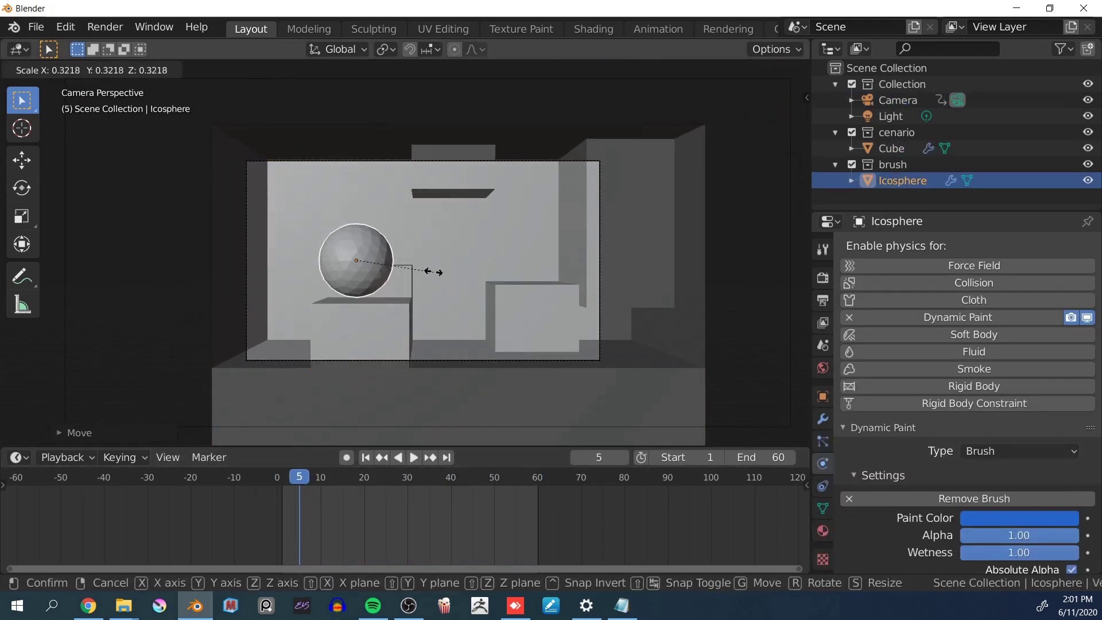
pyautogui.click(418, 277)
pyautogui.press('g')
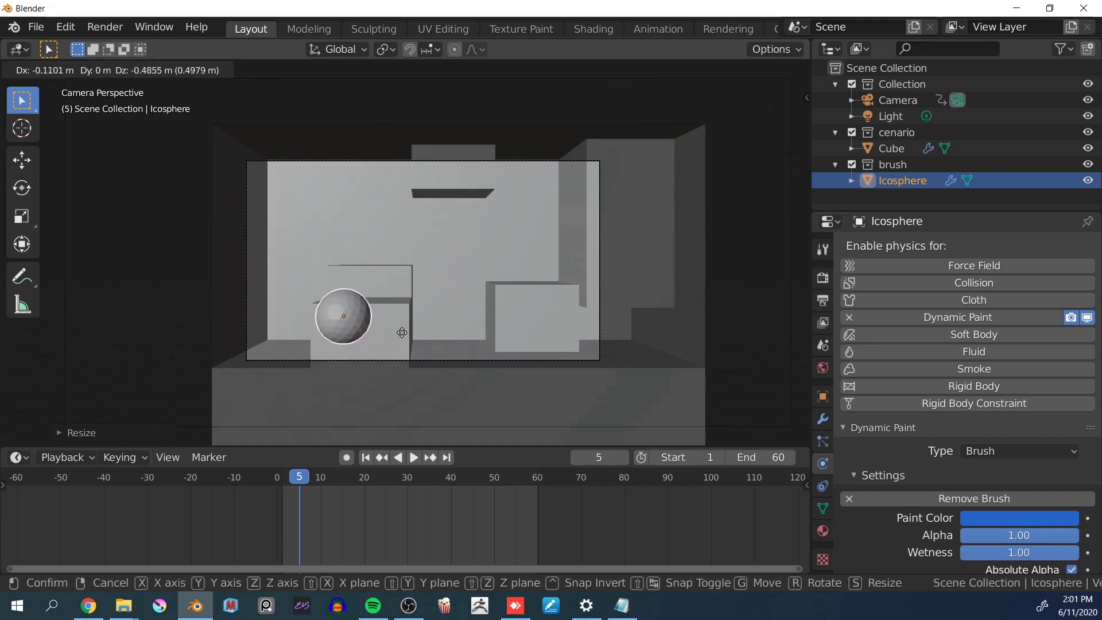
pyautogui.click(422, 331)
# Adjust the small icosphere's depth along Y beside the left block and insert a LocRotScale keyframe at frame 5
pyautogui.moveTo(422, 332); pyautogui.dragTo(551, 322, button='middle')
pyautogui.press('g')
pyautogui.press('y')
pyautogui.click(474, 317)
pyautogui.moveTo(474, 317); pyautogui.dragTo(490, 345, button='middle')
pyautogui.press('g')
pyautogui.click(488, 347)
pyautogui.press('i')
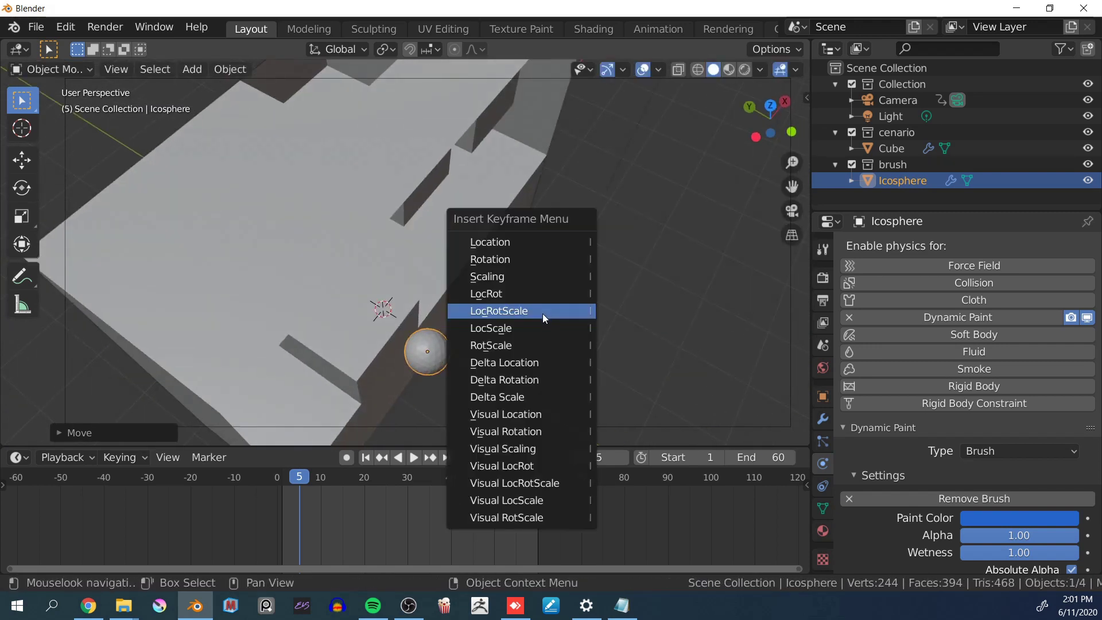
pyautogui.click(526, 314)
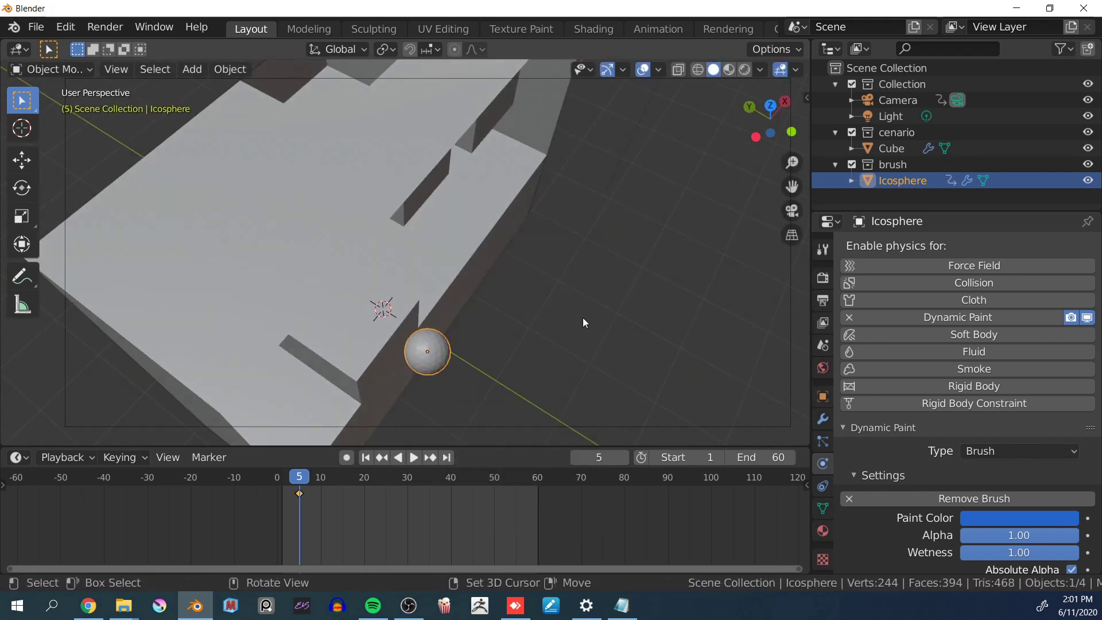
# At frame 50, move the icosphere toward the middle of the camera view and enlarge it until it covers most of the frame
pyautogui.moveTo(583, 319); pyautogui.dragTo(418, 341, button='middle')
pyautogui.moveTo(321, 476); pyautogui.dragTo(495, 481)
pyautogui.press('space')
pyautogui.moveTo(485, 321); pyautogui.dragTo(478, 231, button='middle')
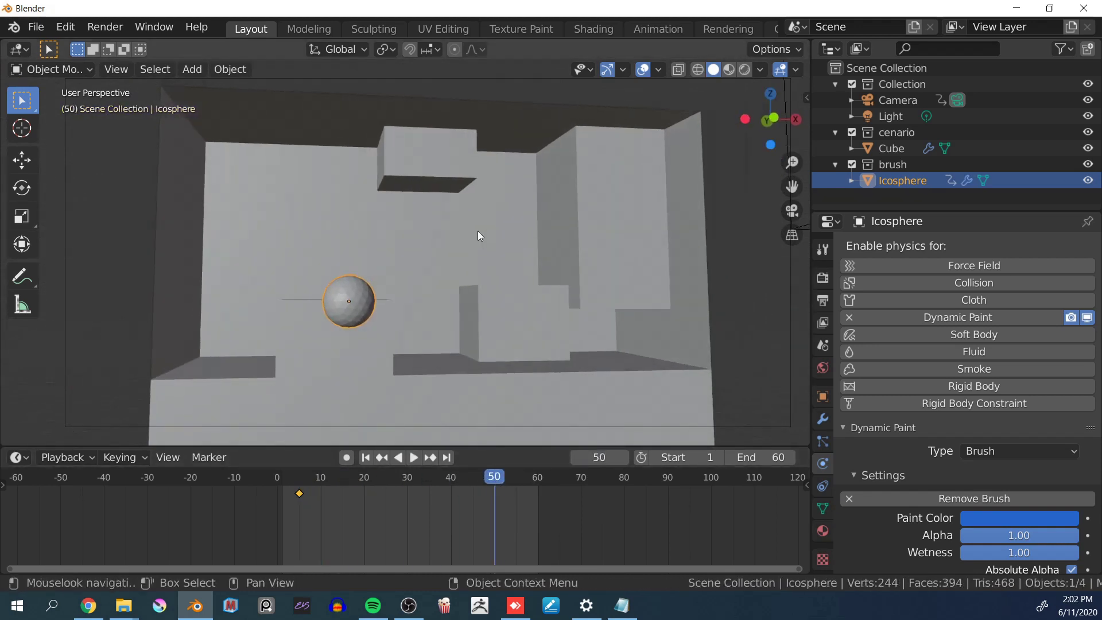
pyautogui.press('KP_0')
pyautogui.press('g')
pyautogui.press('s')
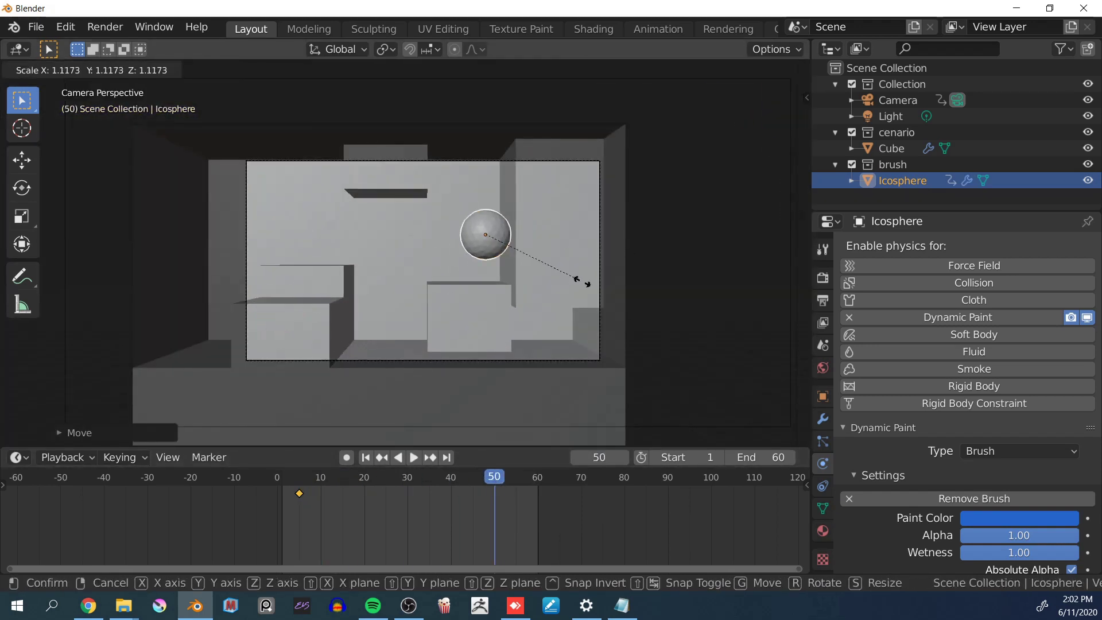
pyautogui.click(760, 296)
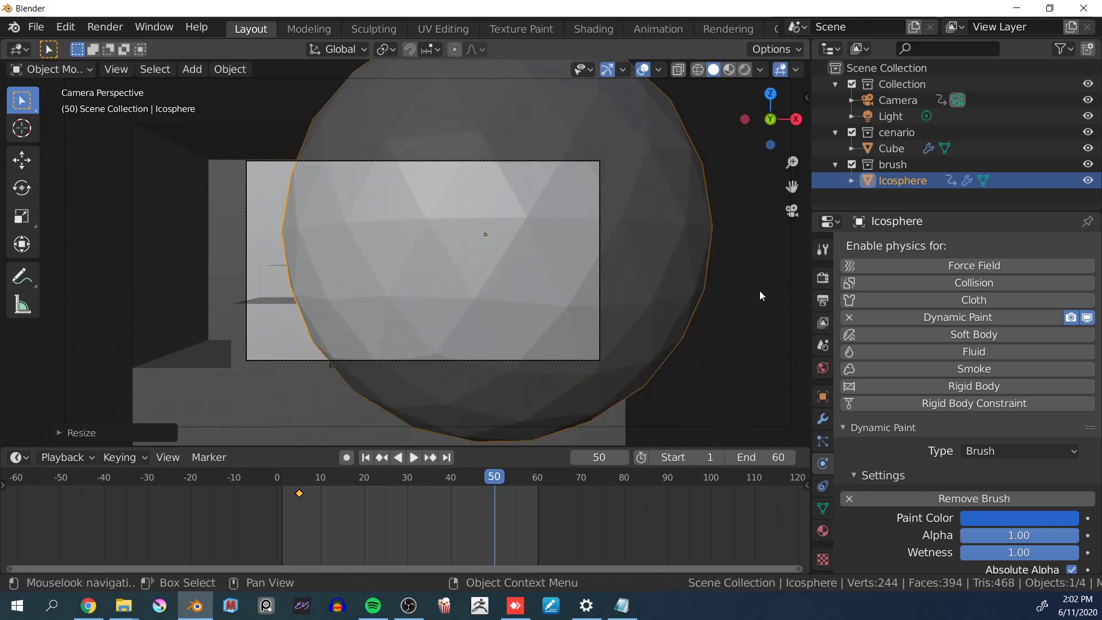
pyautogui.press('s')
pyautogui.press('g')
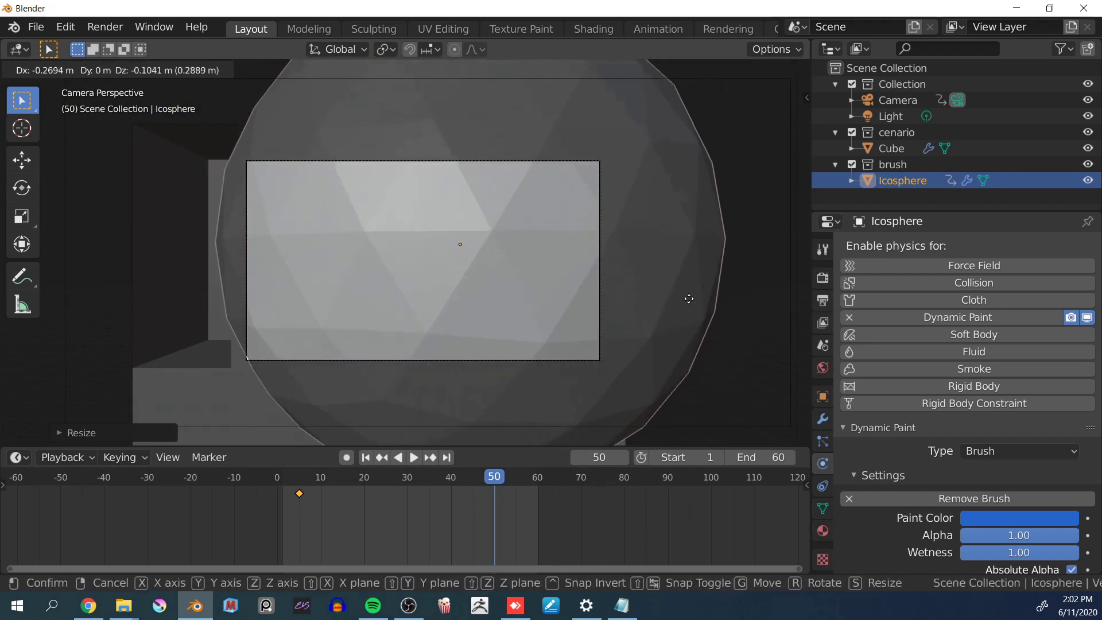
pyautogui.click(694, 299)
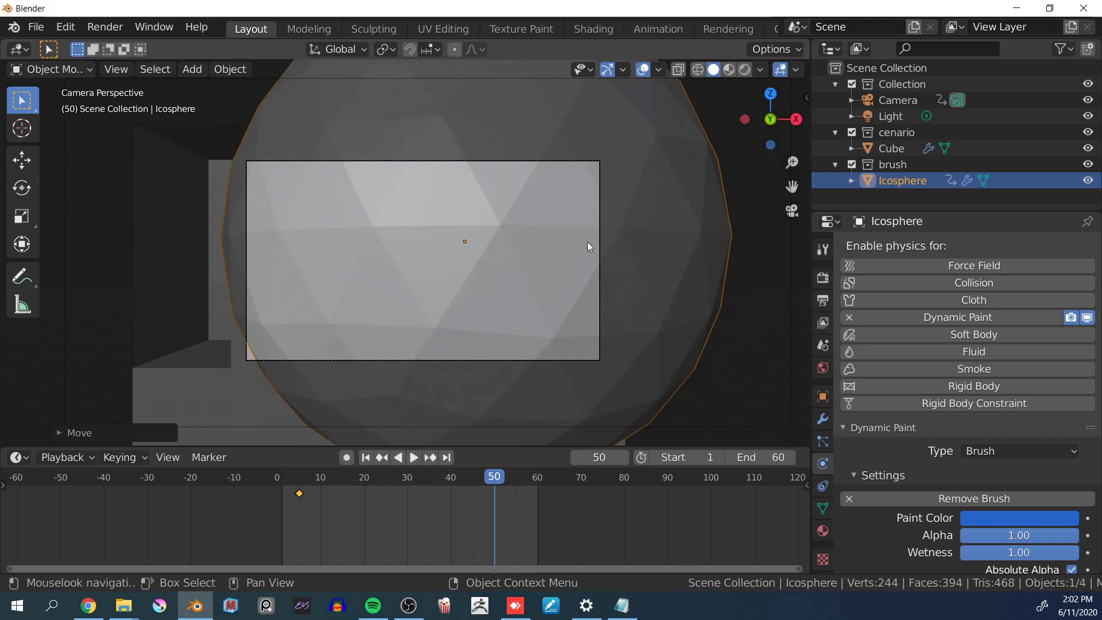
# In the right wireframe view, move the icosphere along Y so its far side overlaps the cube's back wall
pyautogui.moveTo(587, 242); pyautogui.dragTo(502, 223, button='middle')
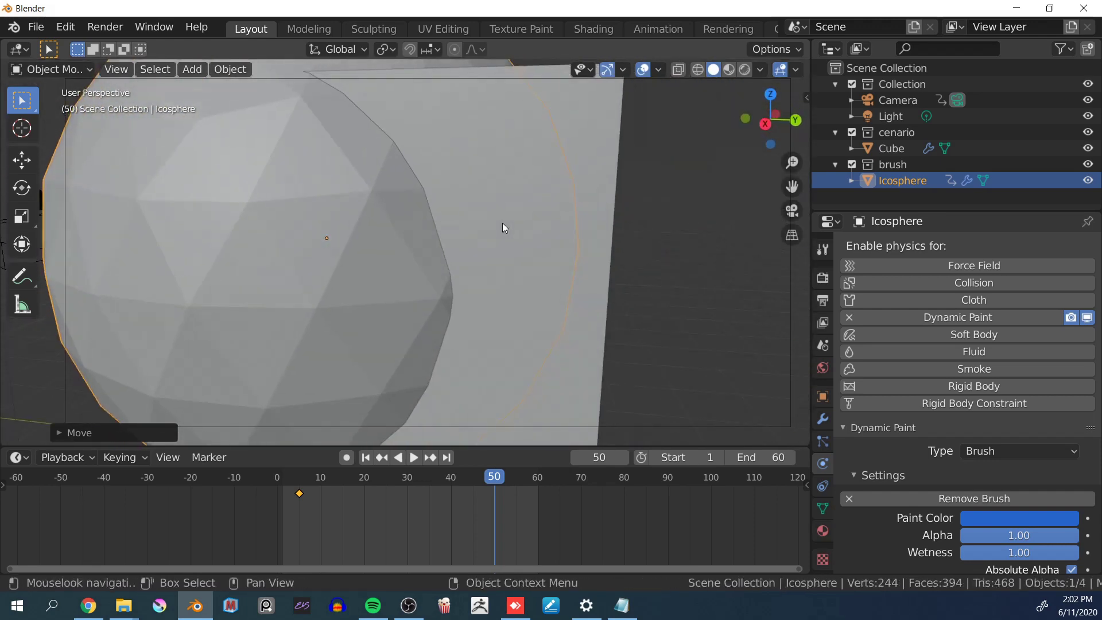
pyautogui.press('KP_3')
pyautogui.press('z')
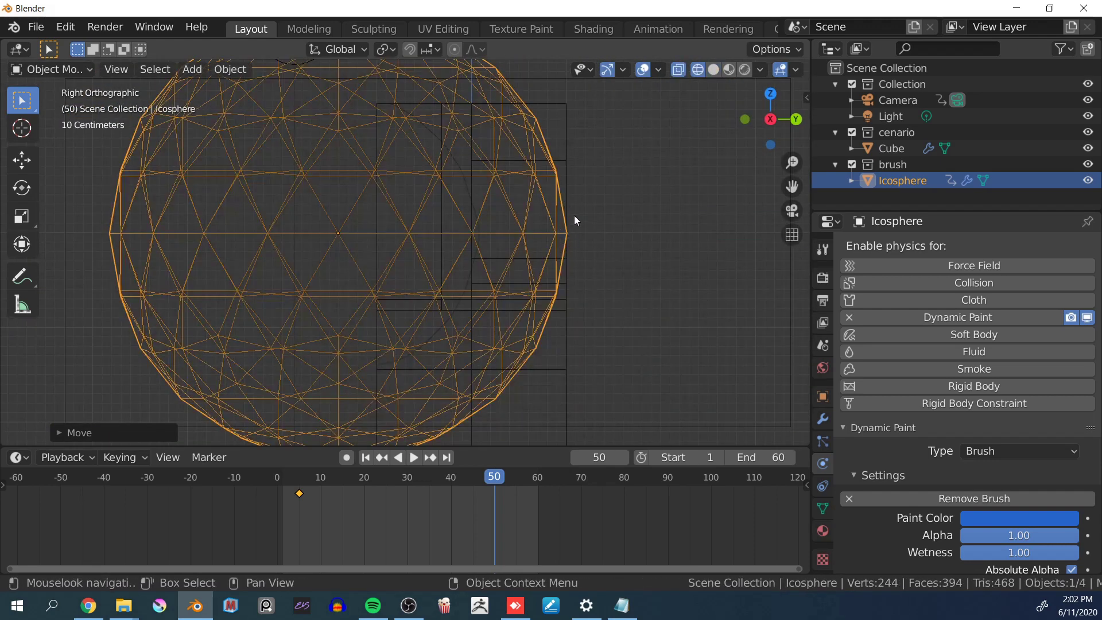
pyautogui.scroll(3, 603, 204)
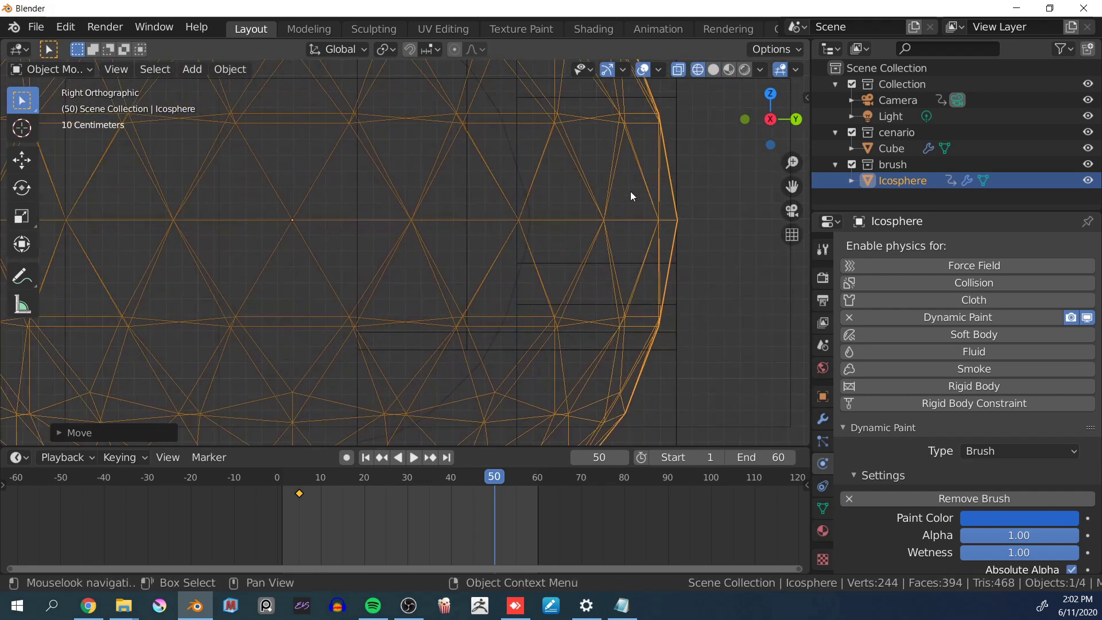
pyautogui.press('g')
pyautogui.rightClick(668, 223)
pyautogui.keyDown('ctrl'); pyautogui.moveTo(668, 223); pyautogui.dragTo(445, 249, button='middle'); pyautogui.keyUp('ctrl')
pyautogui.keyDown('shift'); pyautogui.moveTo(446, 250); pyautogui.dragTo(450, 271, button='middle'); pyautogui.keyUp('shift')
pyautogui.press('g')
pyautogui.press('y')
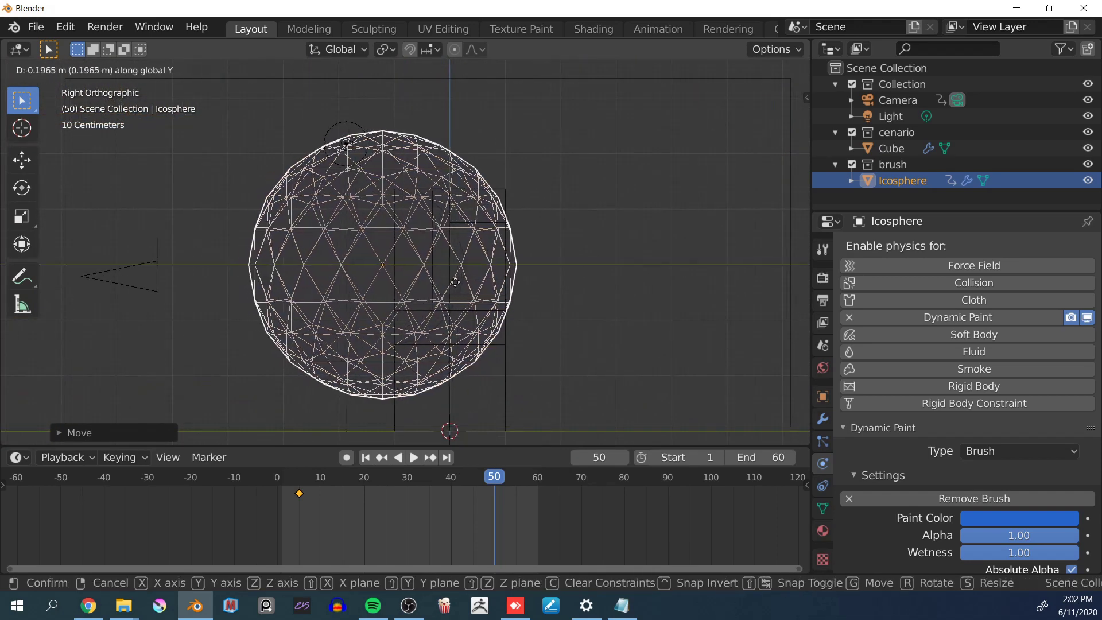
pyautogui.click(471, 294)
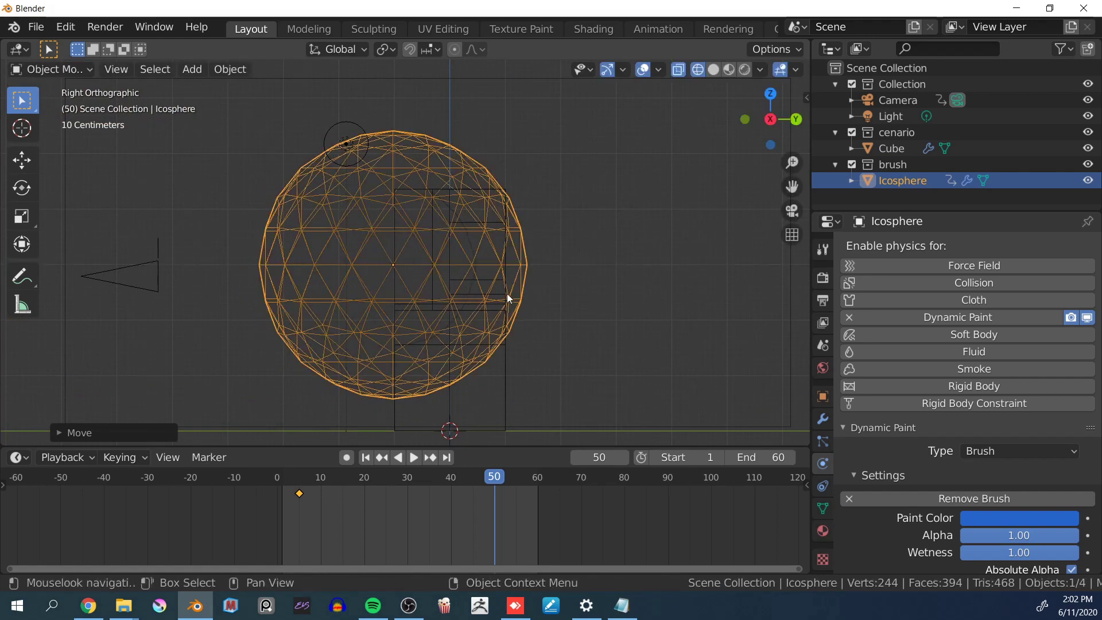
# Pull the icosphere slightly back along Y toward the camera and insert a LocRotScale keyframe at frame 50
pyautogui.press('g')
pyautogui.press('y')
pyautogui.click(445, 288)
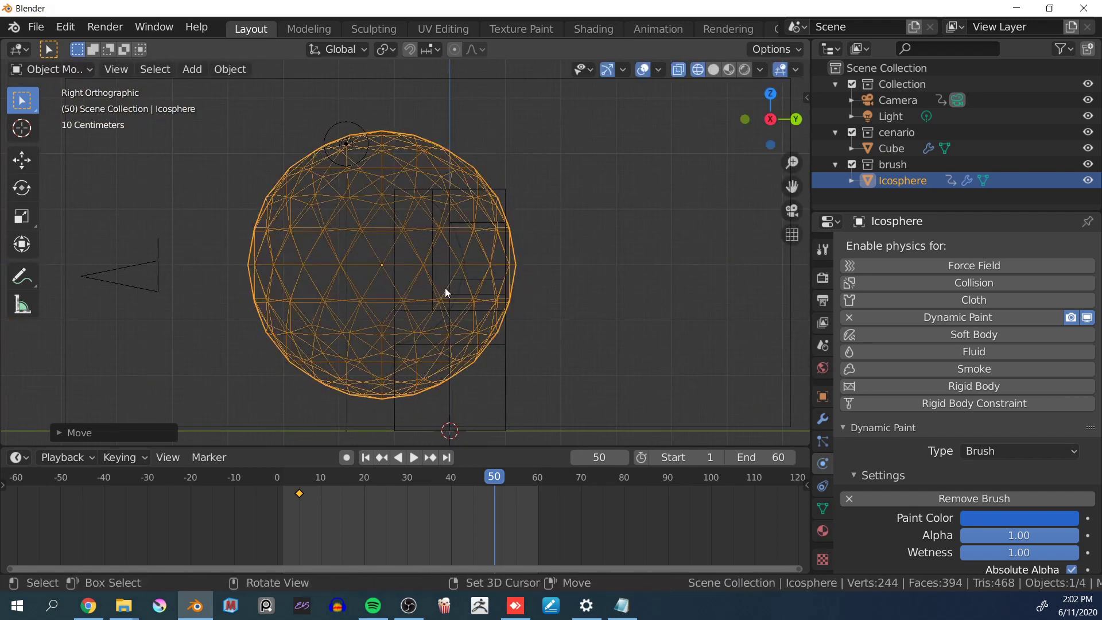
pyautogui.press('g')
pyautogui.rightClick(506, 290)
pyautogui.press('i')
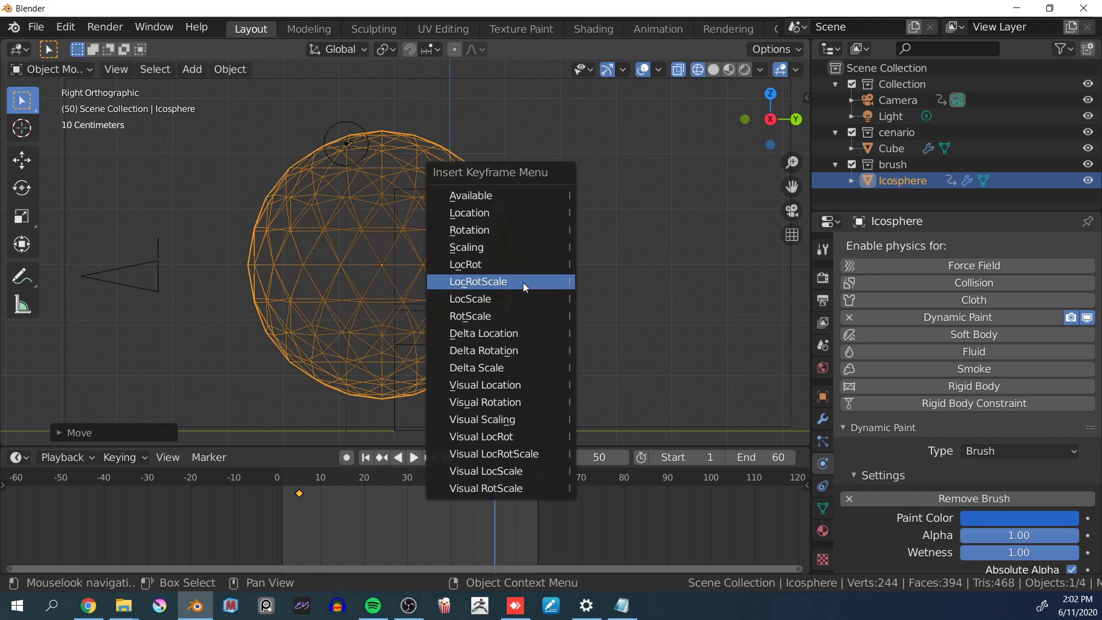
pyautogui.click(521, 284)
# Scrub and play the animation to examine from several angles how the growing icosphere passes through the cube
pyautogui.moveTo(494, 251); pyautogui.dragTo(517, 355, button='middle')
pyautogui.moveTo(438, 477); pyautogui.dragTo(329, 476)
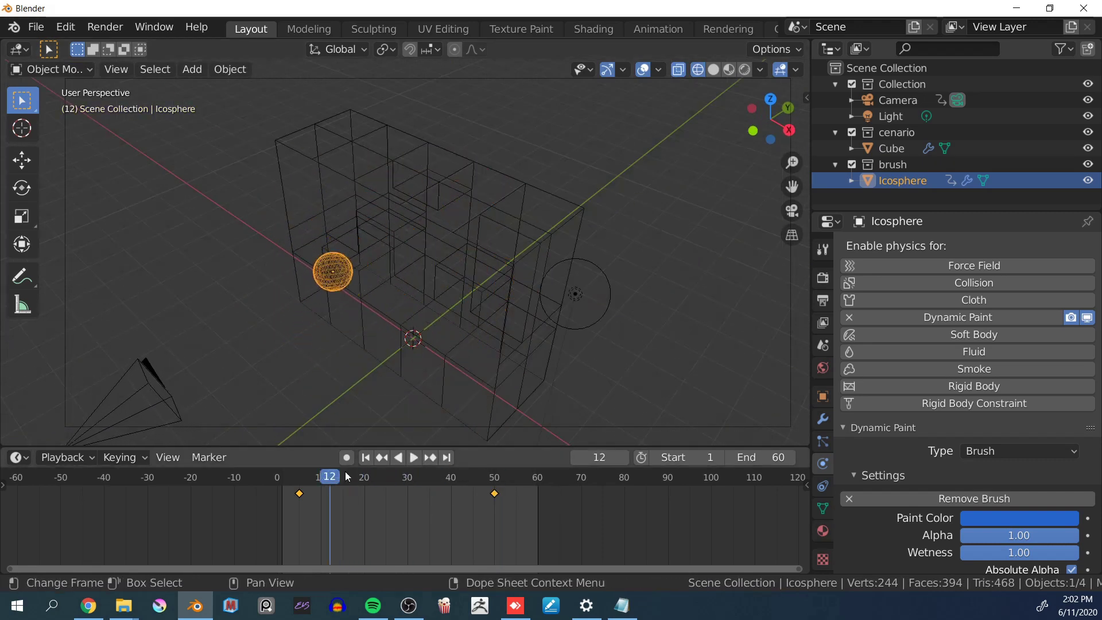
pyautogui.moveTo(368, 425); pyautogui.dragTo(369, 379, button='middle')
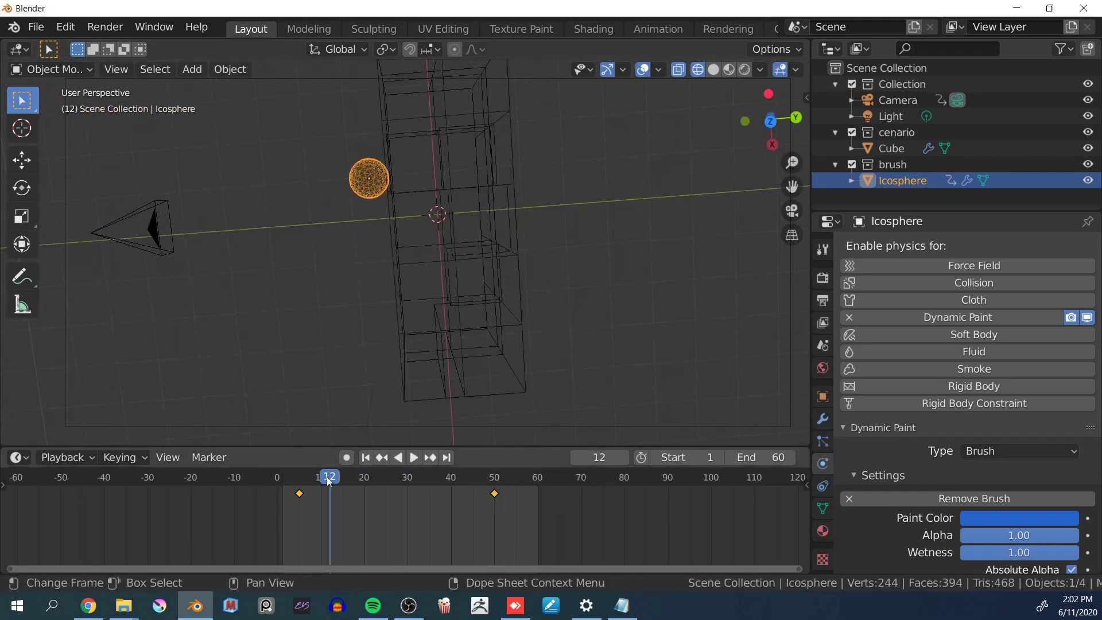
pyautogui.moveTo(363, 417)
pyautogui.mouseDown(button='middle')
pyautogui.moveTo(357, 374)
pyautogui.moveTo(353, 418)
pyautogui.mouseUp(button='middle')
pyautogui.moveTo(328, 478); pyautogui.dragTo(450, 496)
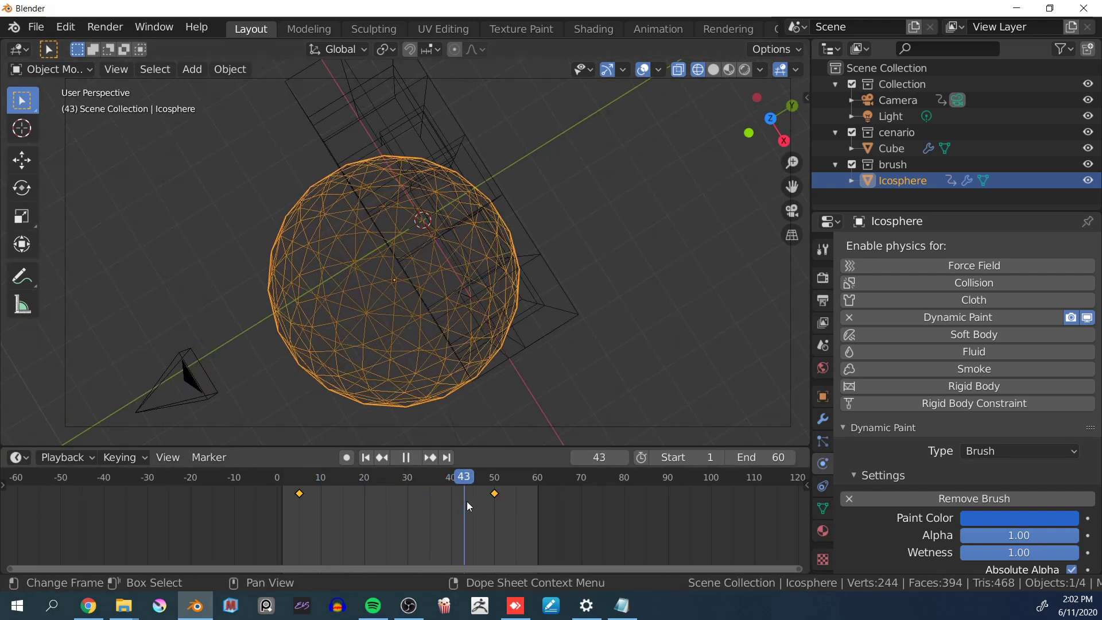
pyautogui.press('space')
pyautogui.moveTo(500, 402); pyautogui.dragTo(508, 306, button='middle')
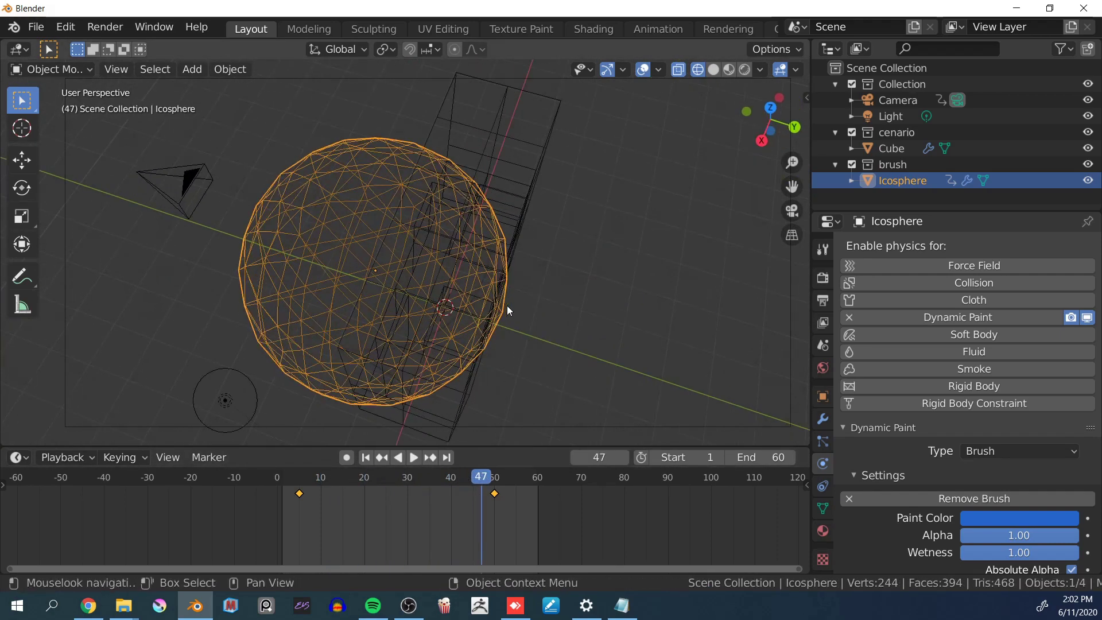
pyautogui.press('space')
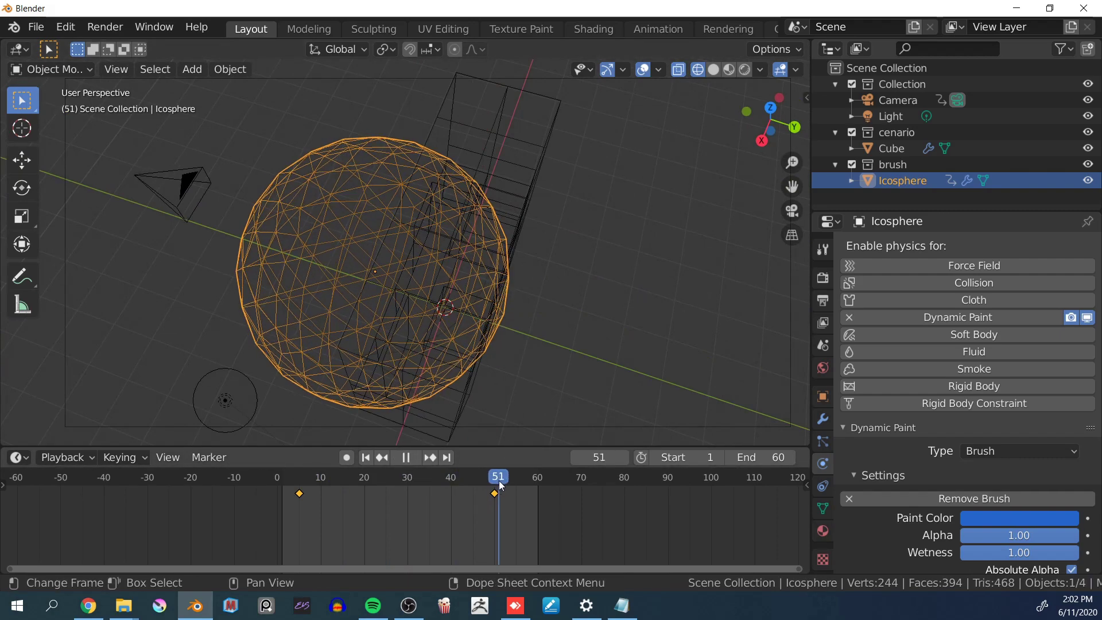
# At frame 50, move the icosphere farther into the cube along Y and insert a LocRotScale keyframe
pyautogui.moveTo(500, 487); pyautogui.dragTo(495, 487)
pyautogui.moveTo(488, 320); pyautogui.dragTo(497, 344, button='middle')
pyautogui.press('g')
pyautogui.press('y')
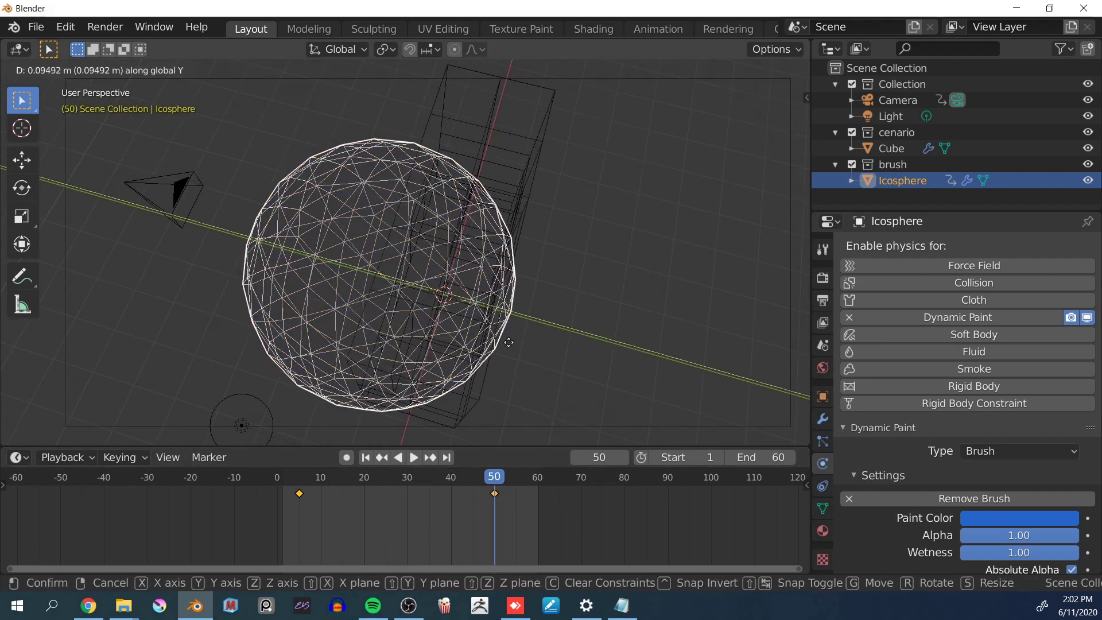
pyautogui.click(592, 356)
pyautogui.press('i')
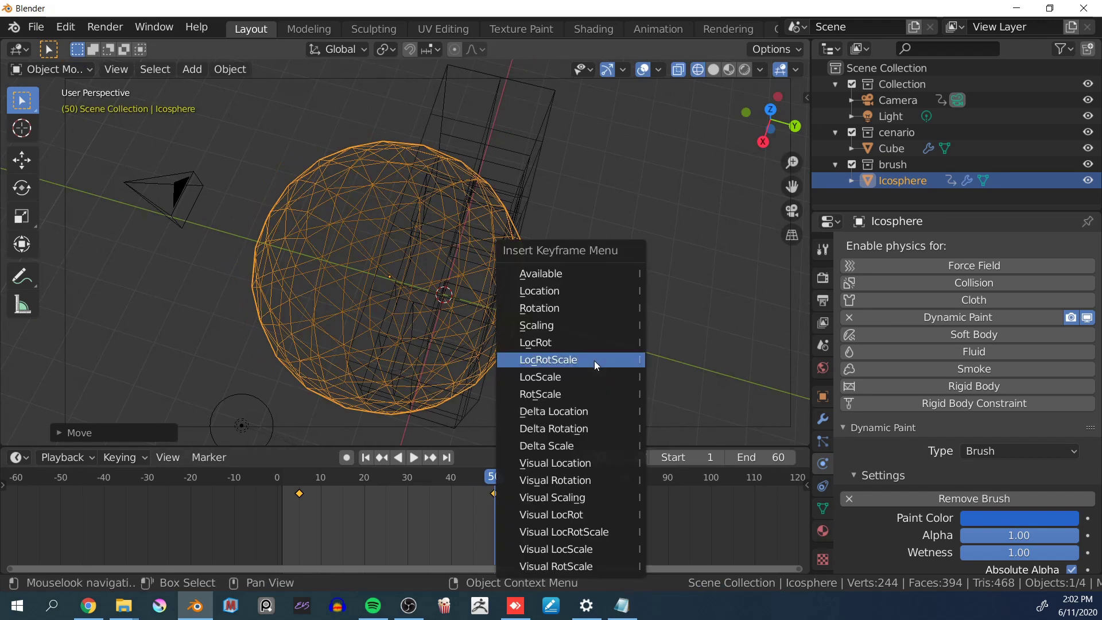
pyautogui.click(595, 360)
# At frame 31, move the icosphere along Y deeper into the cube and insert a LocRotScale keyframe
pyautogui.moveTo(428, 477)
pyautogui.mouseDown()
pyautogui.moveTo(370, 476)
pyautogui.moveTo(416, 483)
pyautogui.mouseUp()
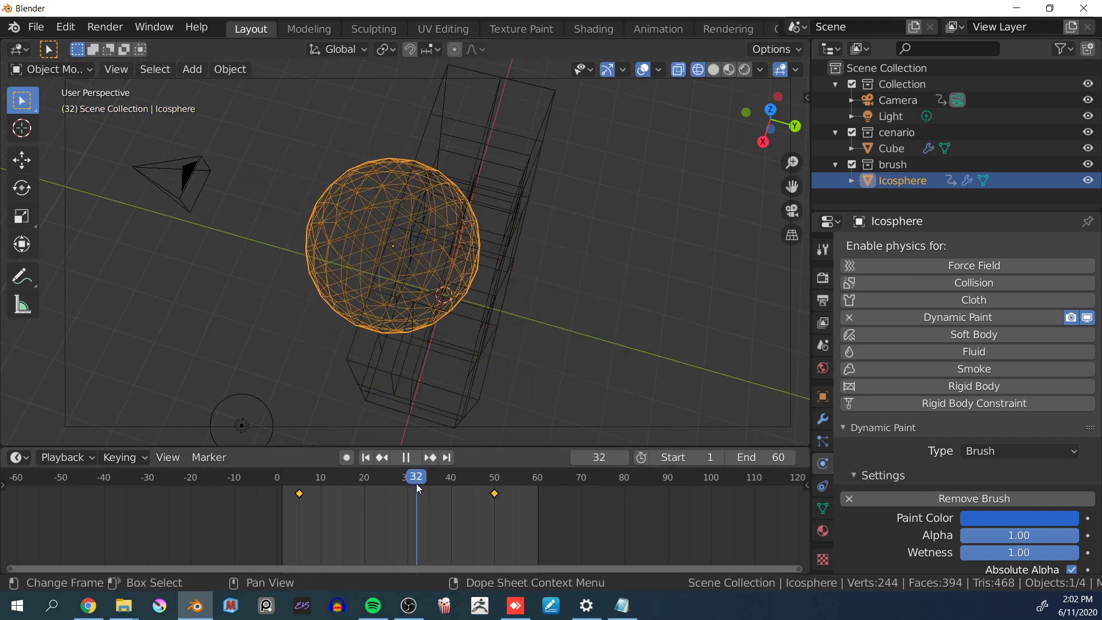
pyautogui.press('g')
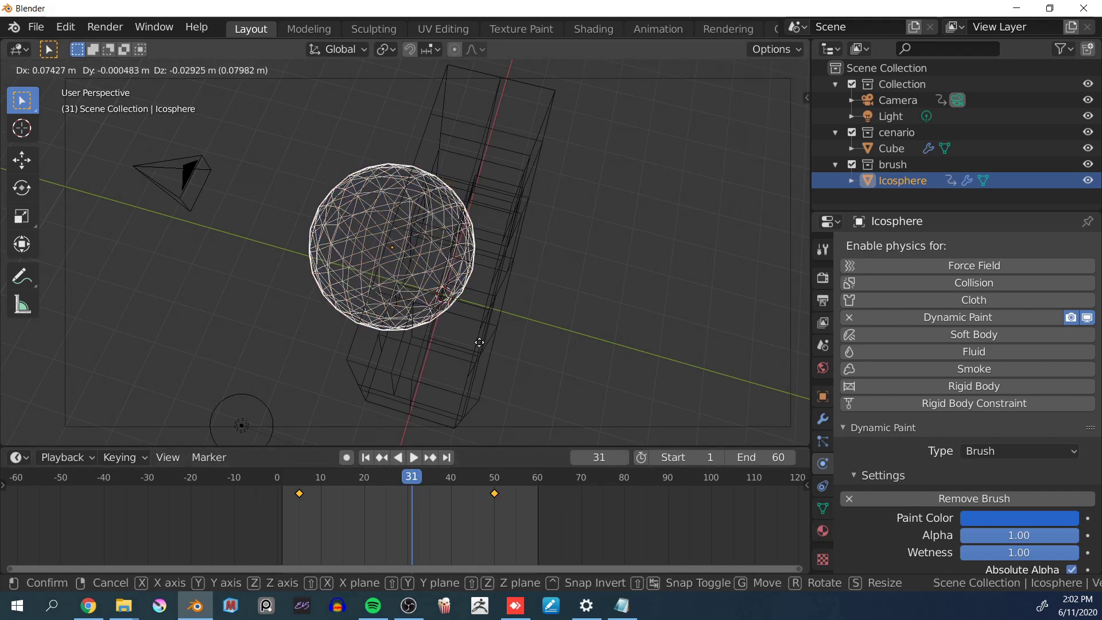
pyautogui.press('y')
pyautogui.click(509, 356)
pyautogui.moveTo(509, 356)
pyautogui.mouseDown(button='middle')
pyautogui.moveTo(495, 320)
pyautogui.moveTo(512, 335)
pyautogui.mouseUp(button='middle')
pyautogui.press('g')
pyautogui.press('y')
pyautogui.press('Escape')
pyautogui.press('i')
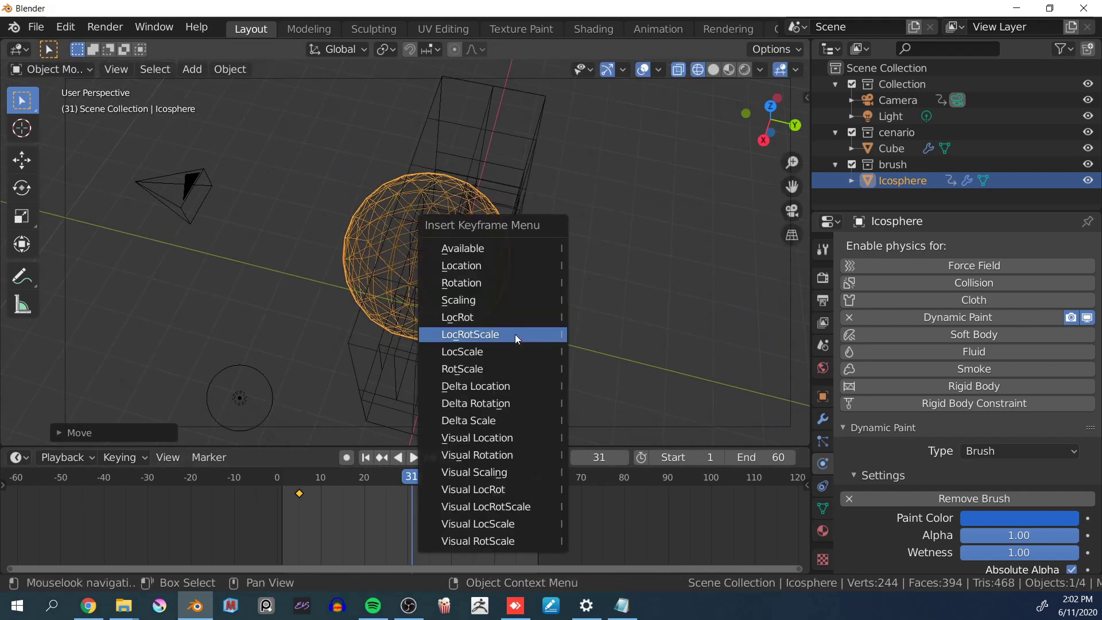
pyautogui.click(515, 335)
# At frame 50, enlarge the icosphere slightly and keyframe the new size
pyautogui.moveTo(454, 361); pyautogui.dragTo(461, 388, button='middle')
pyautogui.moveTo(413, 479); pyautogui.dragTo(495, 504)
pyautogui.press('s')
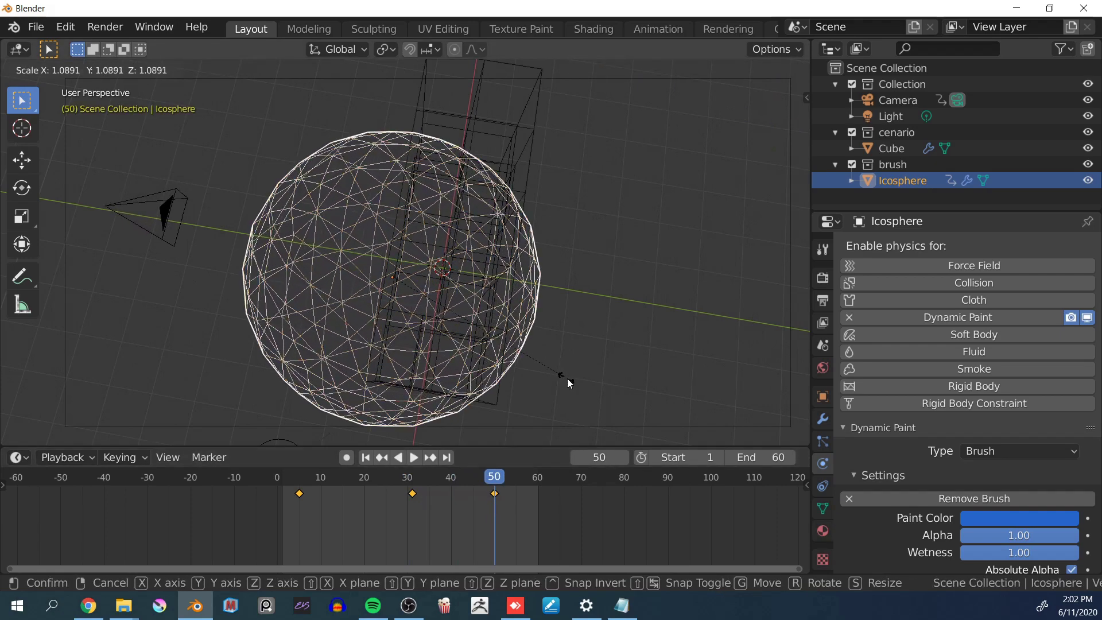
pyautogui.click(563, 373)
pyautogui.press('s')
pyautogui.click(532, 366)
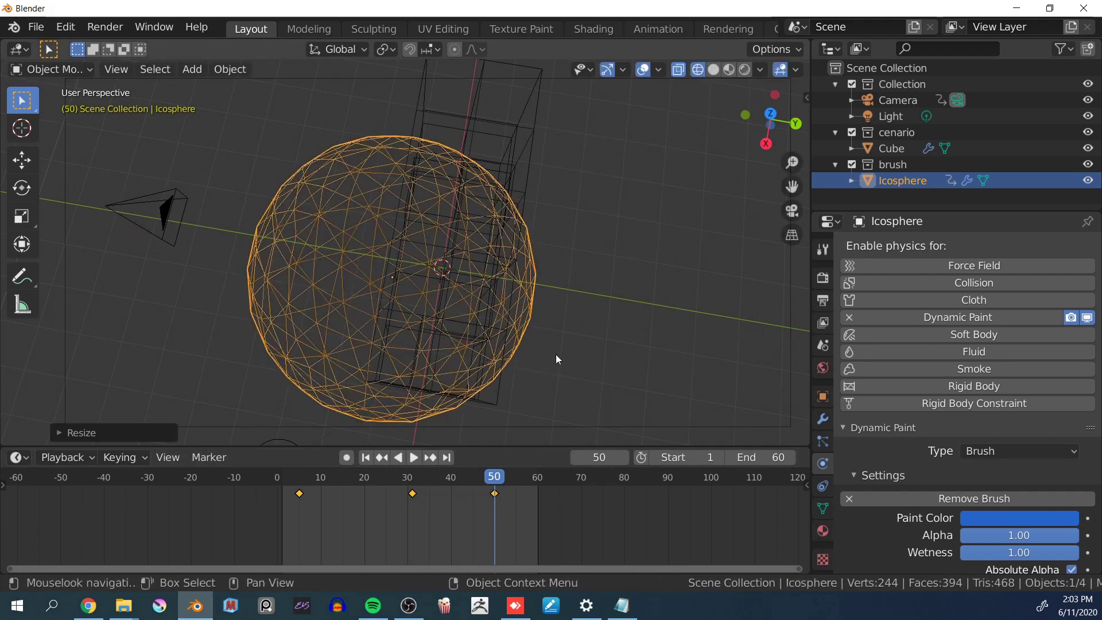
pyautogui.press('i')
pyautogui.click(546, 357)
# Play the animation from the start and examine the icosphere's growth over the cube in solid shading
pyautogui.moveTo(530, 357); pyautogui.dragTo(591, 295, button='middle')
pyautogui.moveTo(458, 480); pyautogui.dragTo(282, 481)
pyautogui.click(410, 457)
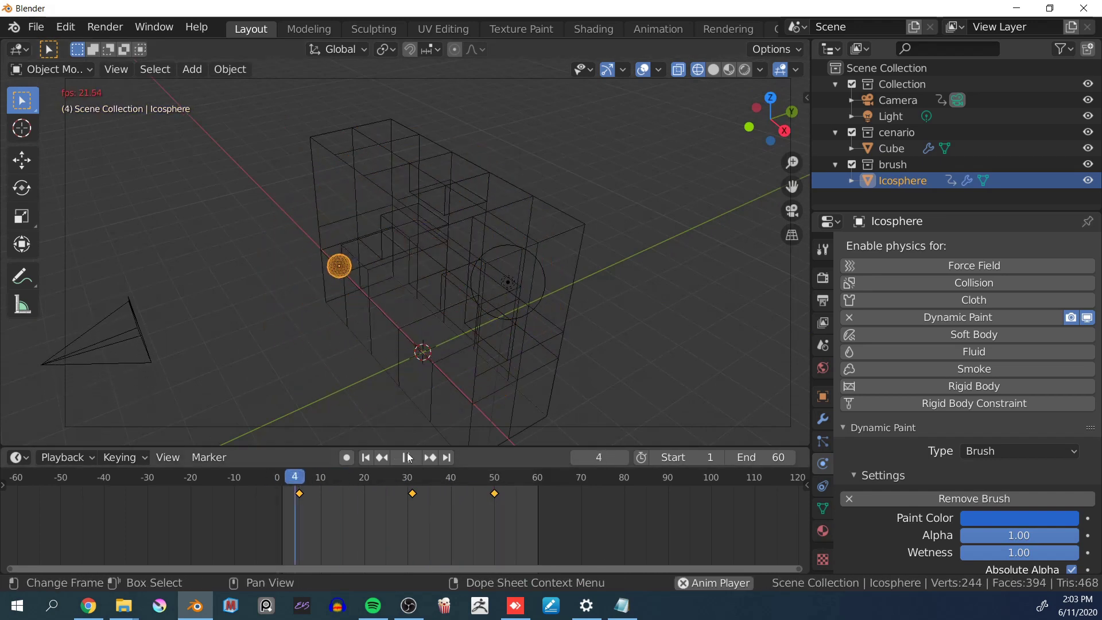
pyautogui.moveTo(434, 337); pyautogui.dragTo(463, 303, button='middle')
pyautogui.press('z')
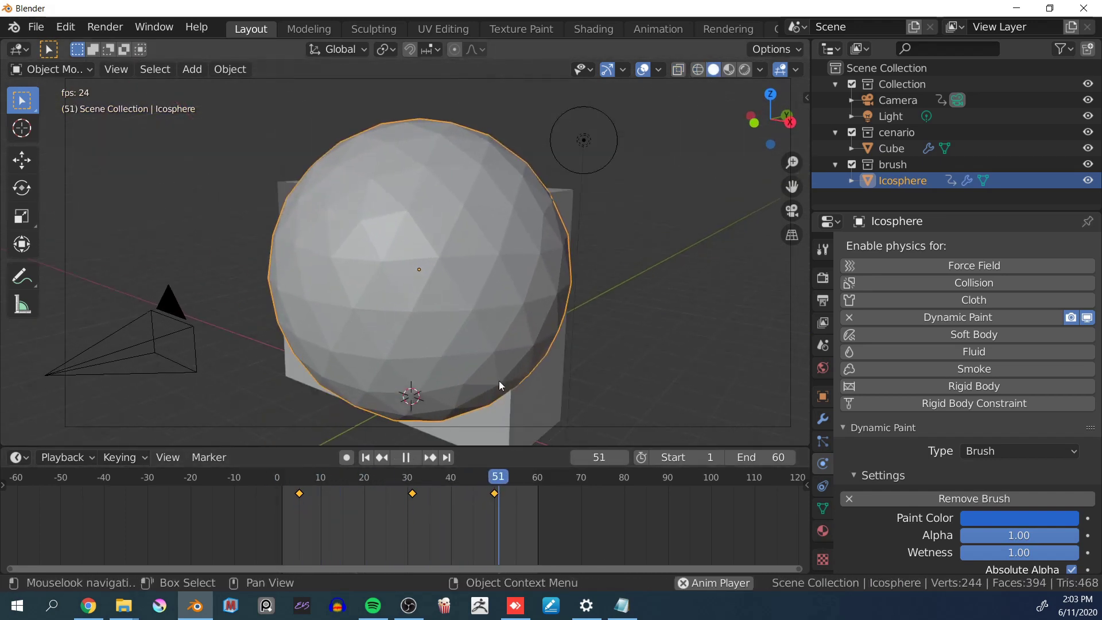
pyautogui.press('space')
pyautogui.moveTo(499, 381); pyautogui.dragTo(532, 346, button='middle')
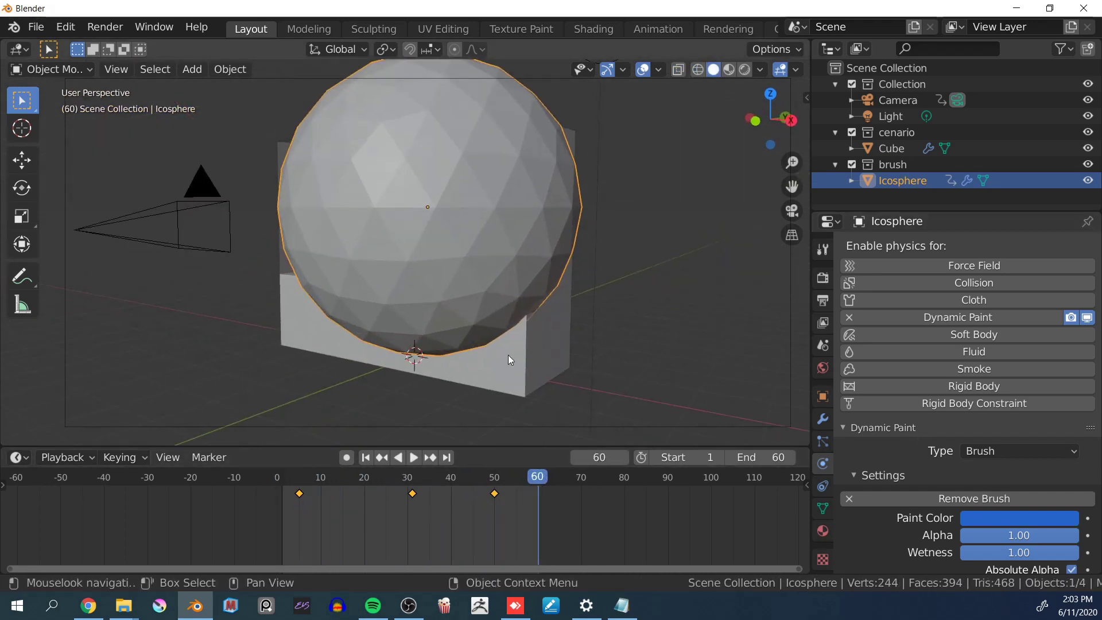
# Select the cube and bake its Dynamic Paint canvas as an image sequence
pyautogui.click(287, 343)
pyautogui.scroll(-12, 906, 451)
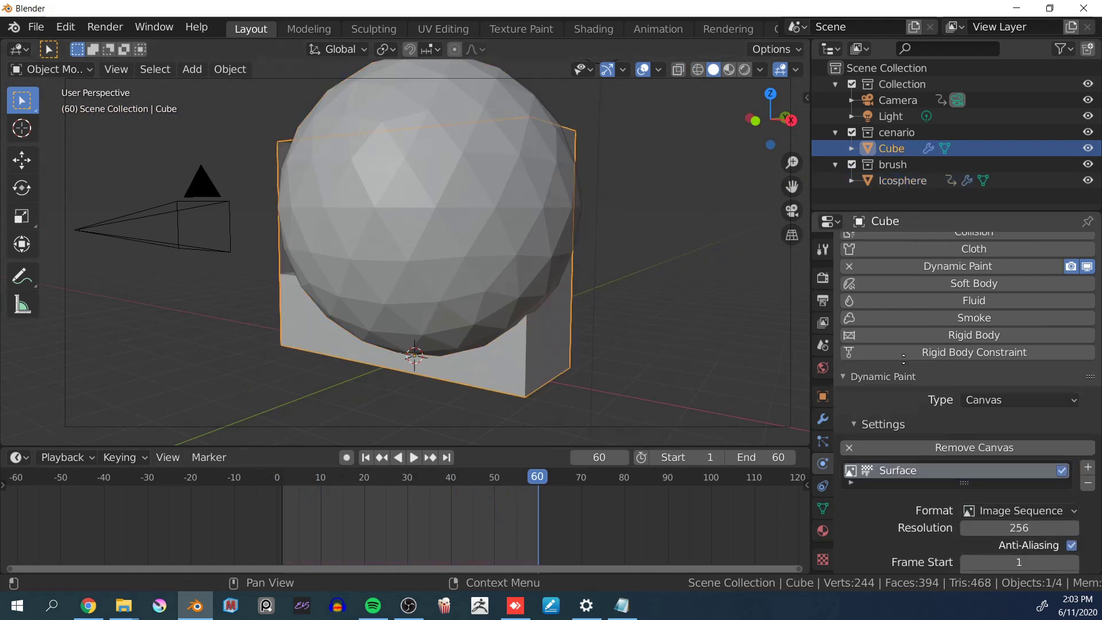
pyautogui.click(930, 448)
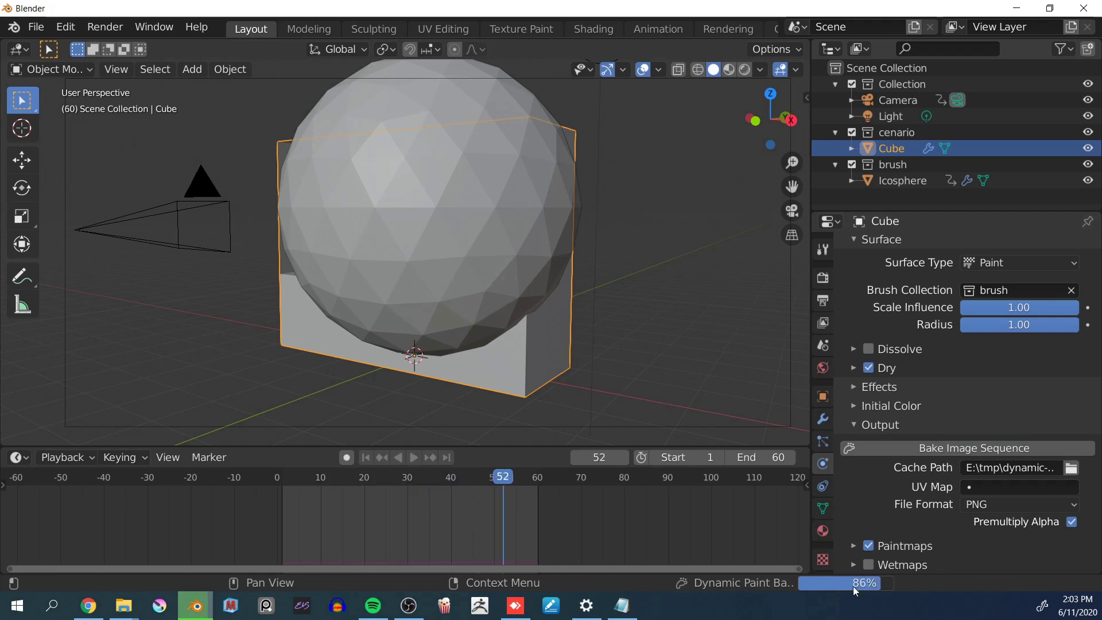
# Go to frame 19, where the icosphere is still small, and open the Shading workspace for the cube's material
pyautogui.moveTo(402, 277); pyautogui.dragTo(463, 302, button='middle')
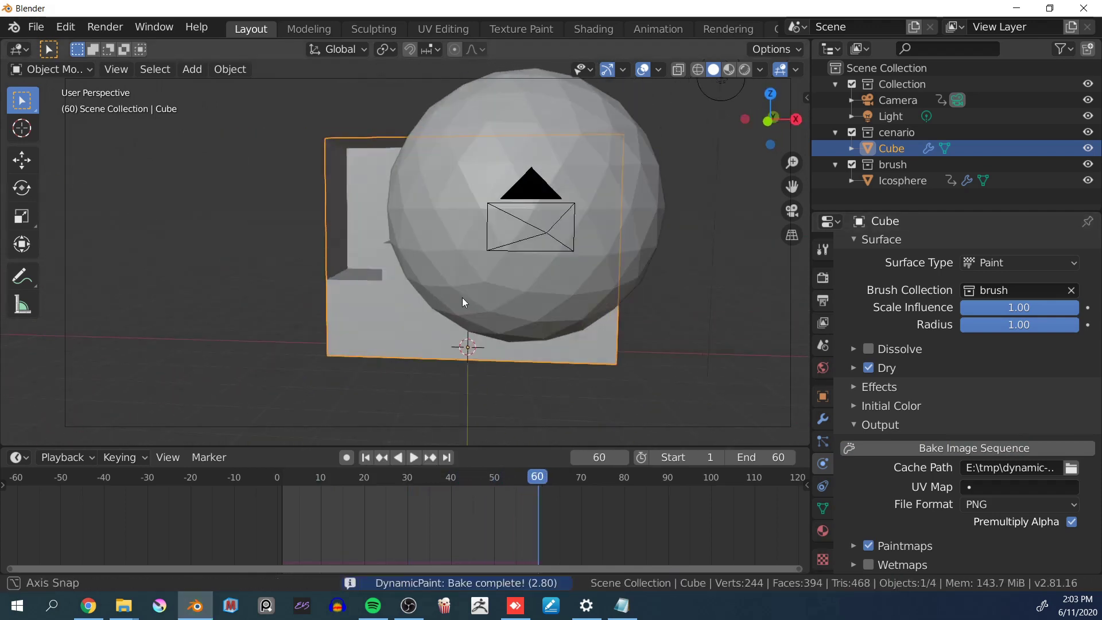
pyautogui.moveTo(535, 480); pyautogui.dragTo(360, 467)
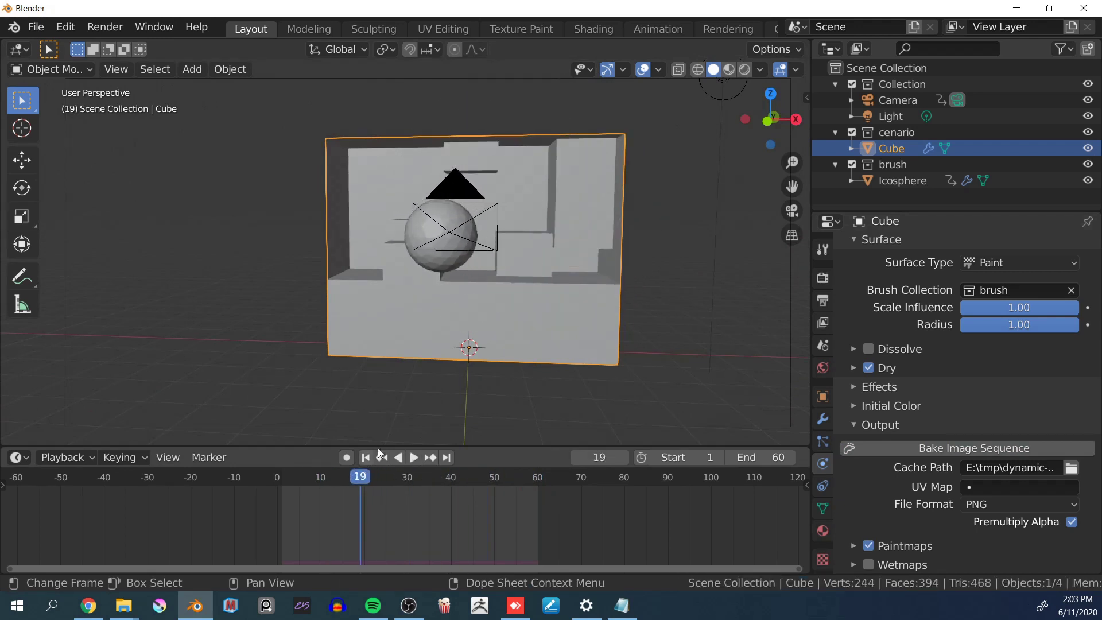
pyautogui.moveTo(425, 379); pyautogui.dragTo(534, 321, button='middle')
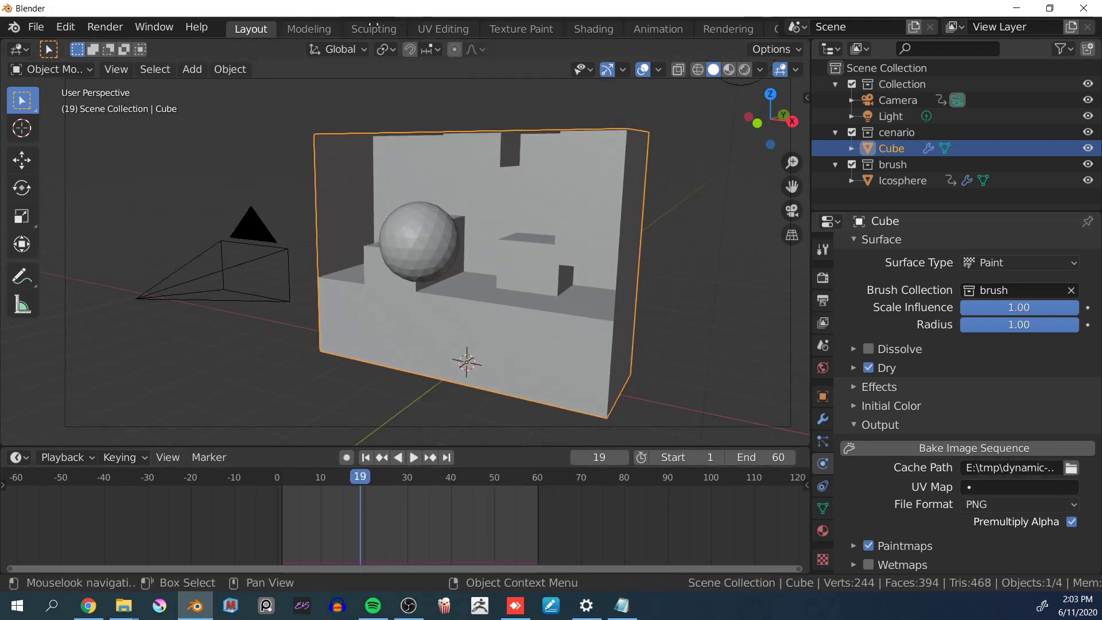
pyautogui.scroll(-2, 445, 30)
pyautogui.click(555, 29)
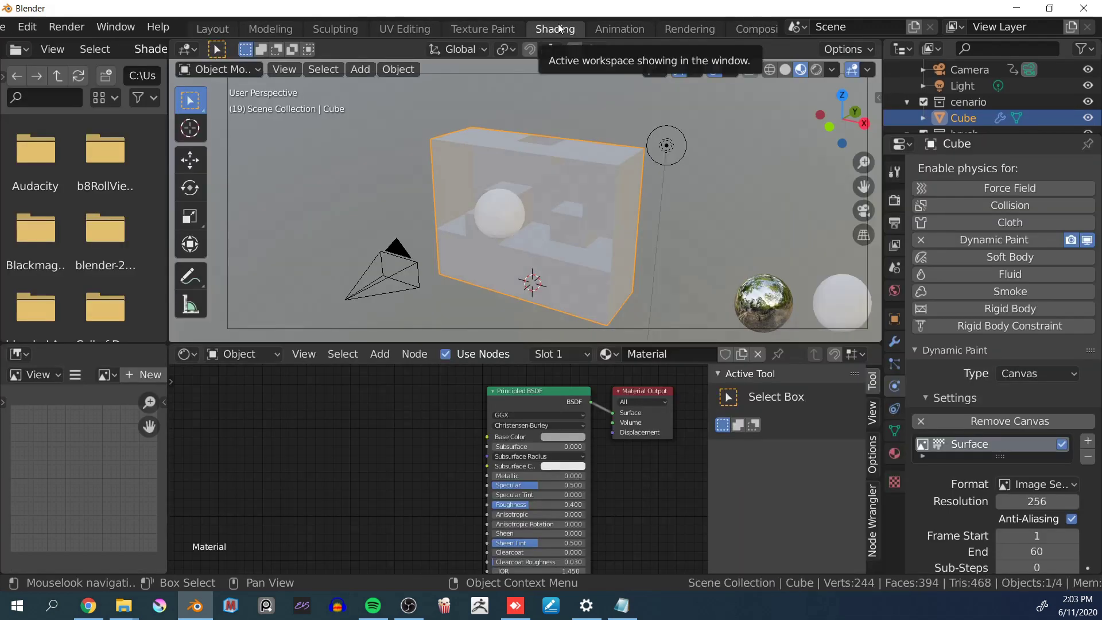
# Add an image sequence texture node with all paintmap images from E:\tmp\dynamic-paint and place it beside the Principled BSDF
pyautogui.click(380, 354)
pyautogui.moveTo(420, 444)
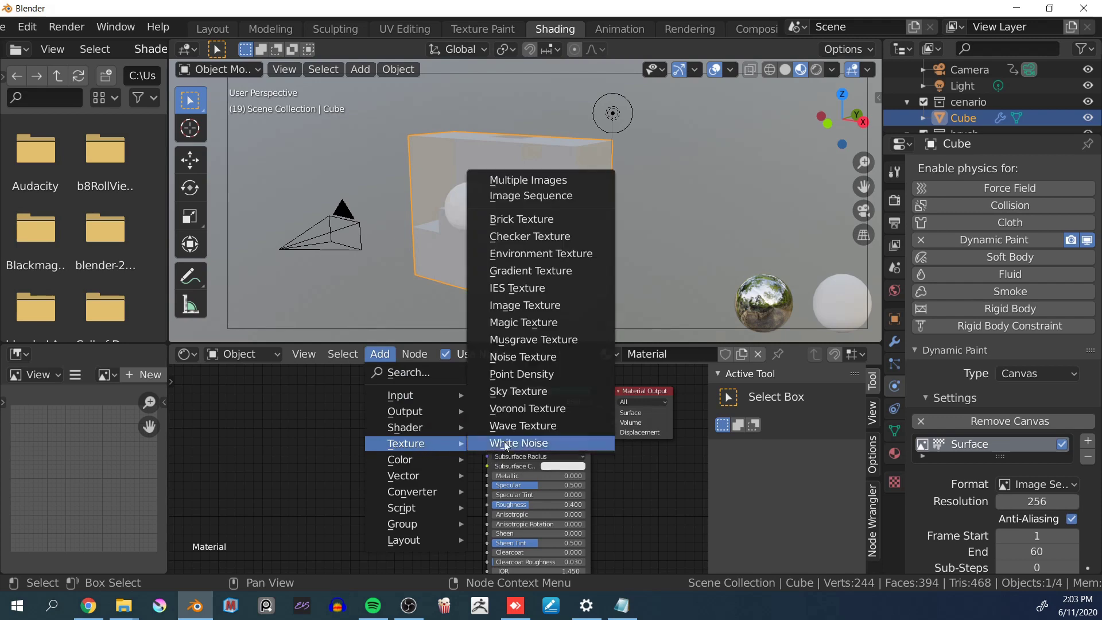
pyautogui.press('Escape')
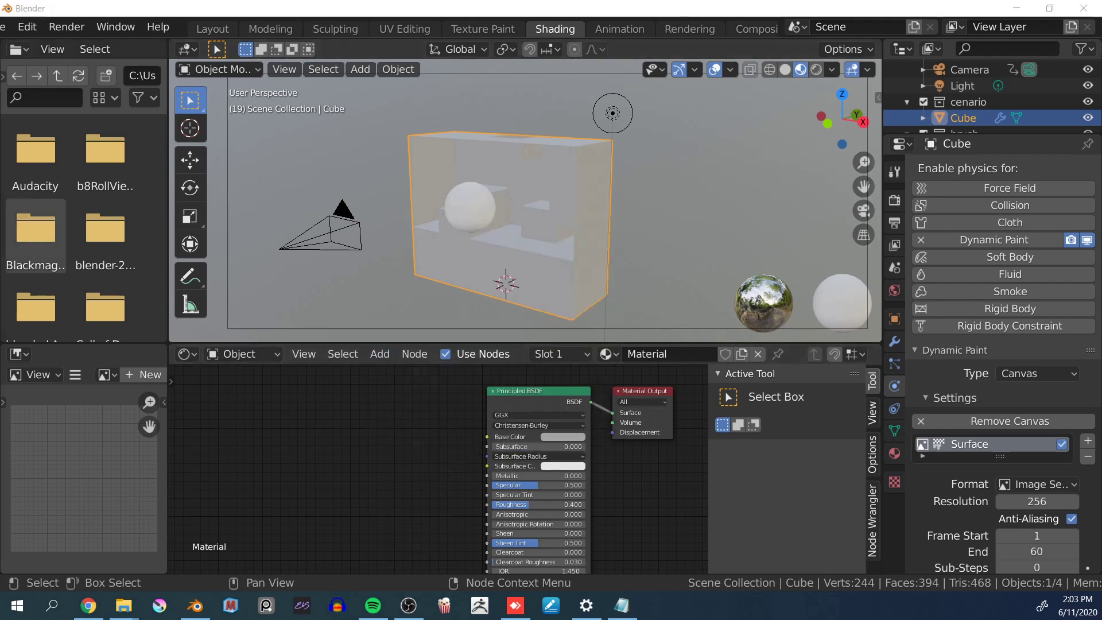
pyautogui.moveTo(0, 87); pyautogui.dragTo(739, 76)
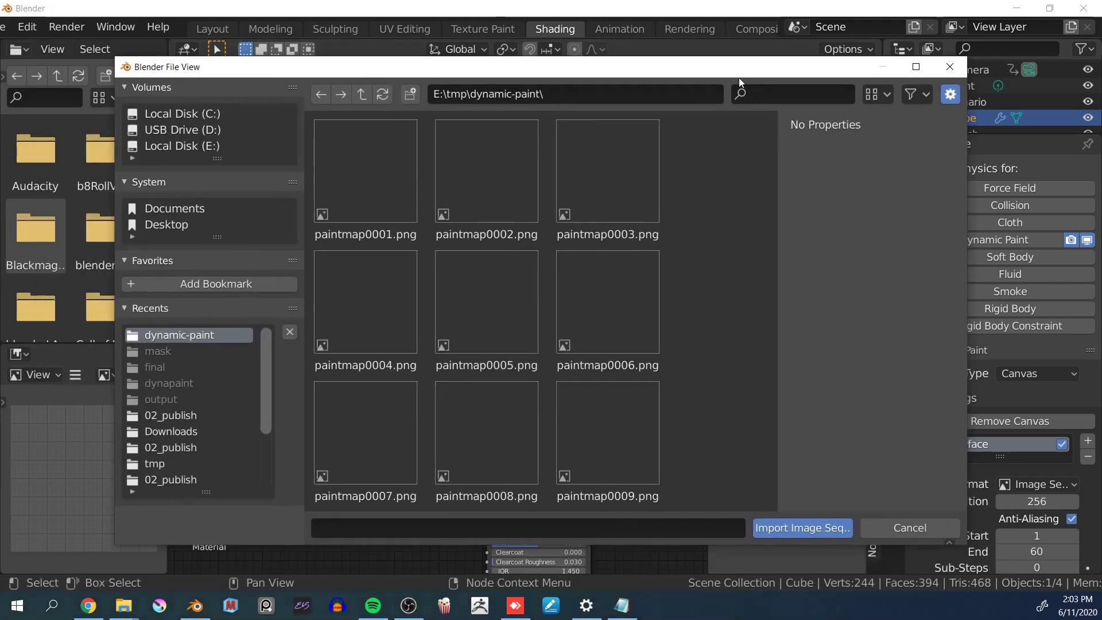
pyautogui.click(366, 98)
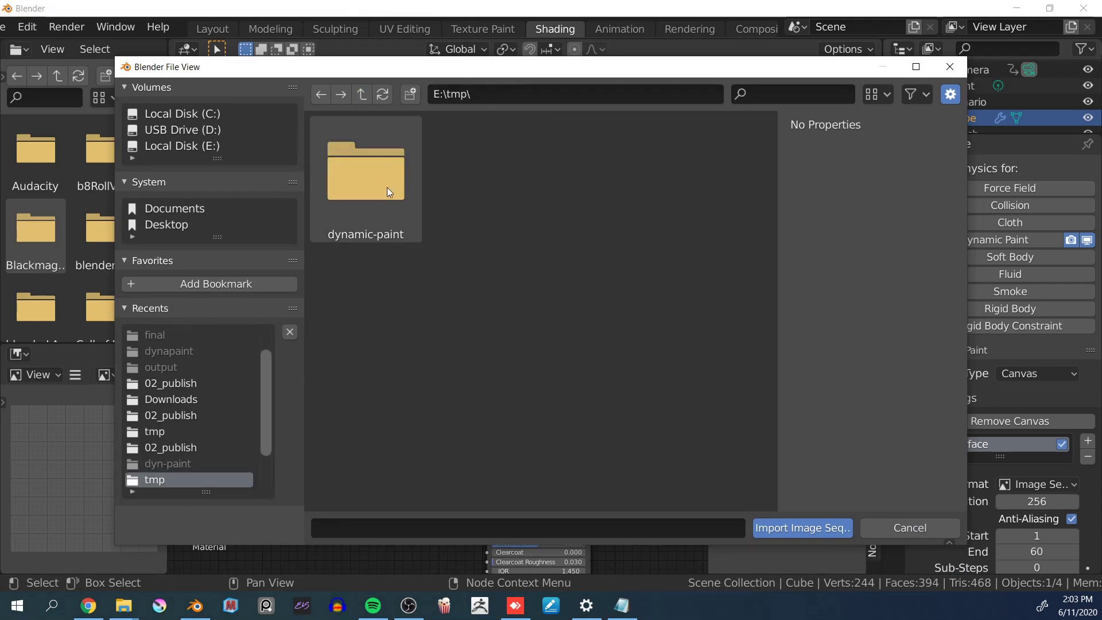
pyautogui.doubleClick(384, 204)
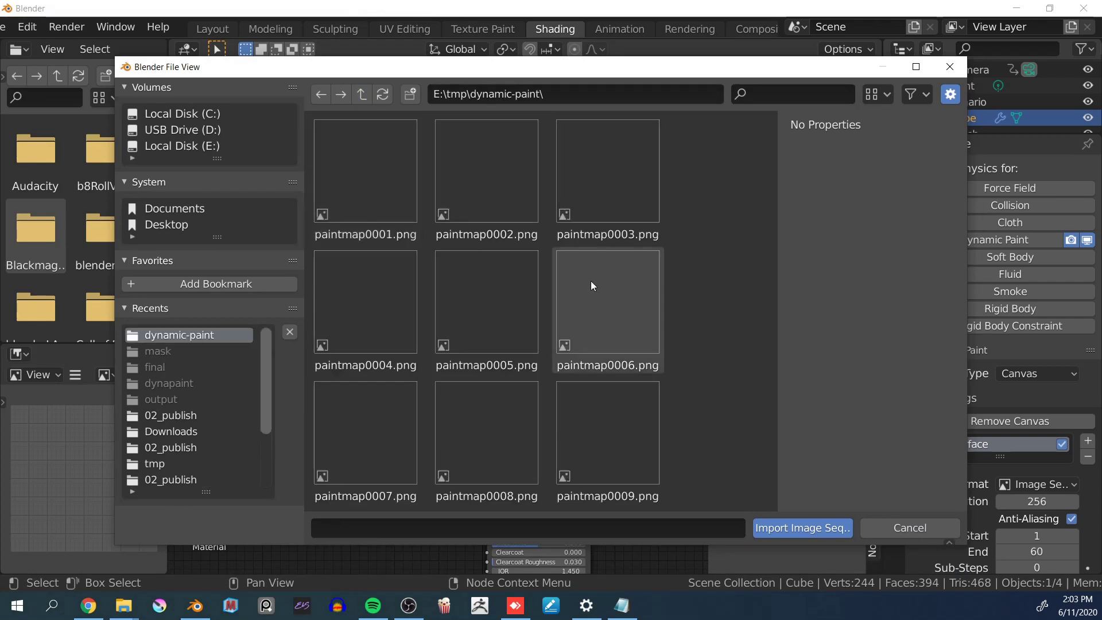
pyautogui.press('a')
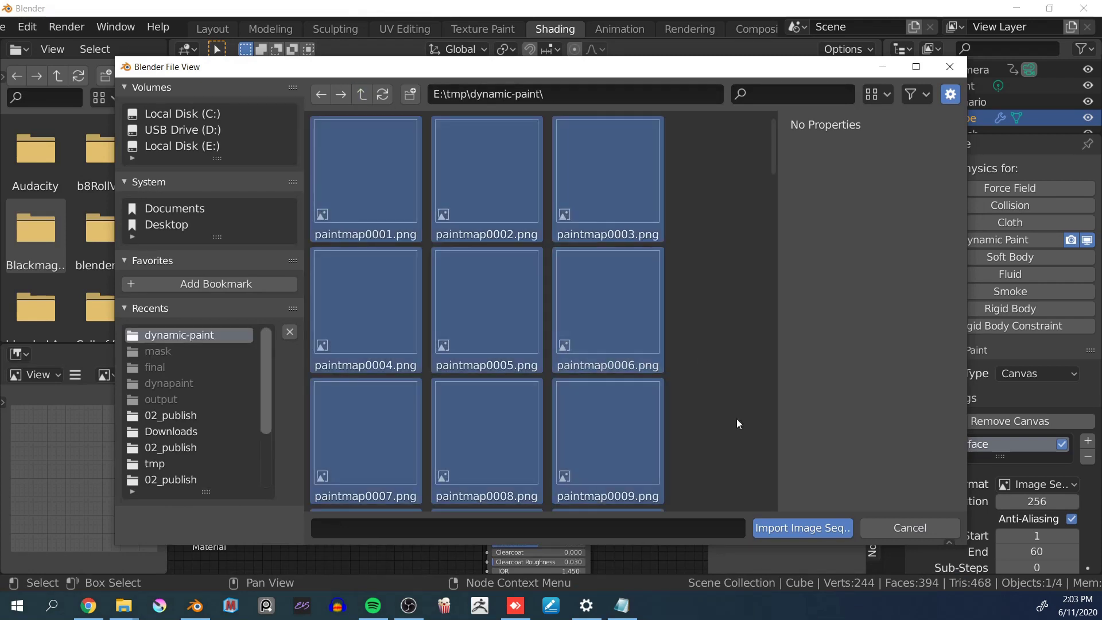
pyautogui.click(781, 525)
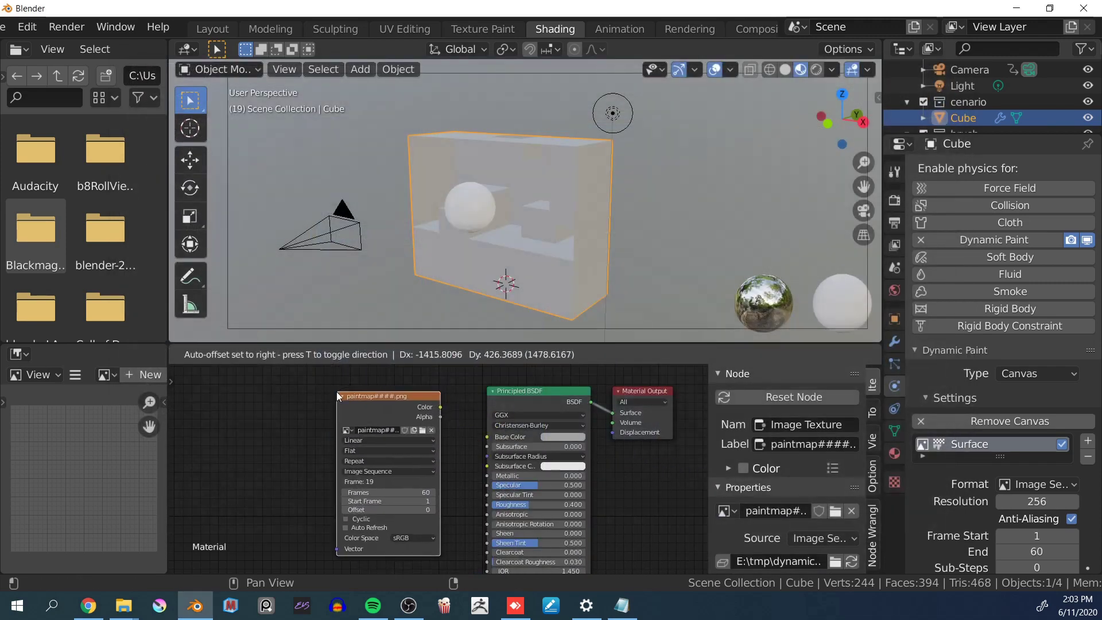
pyautogui.click(336, 392)
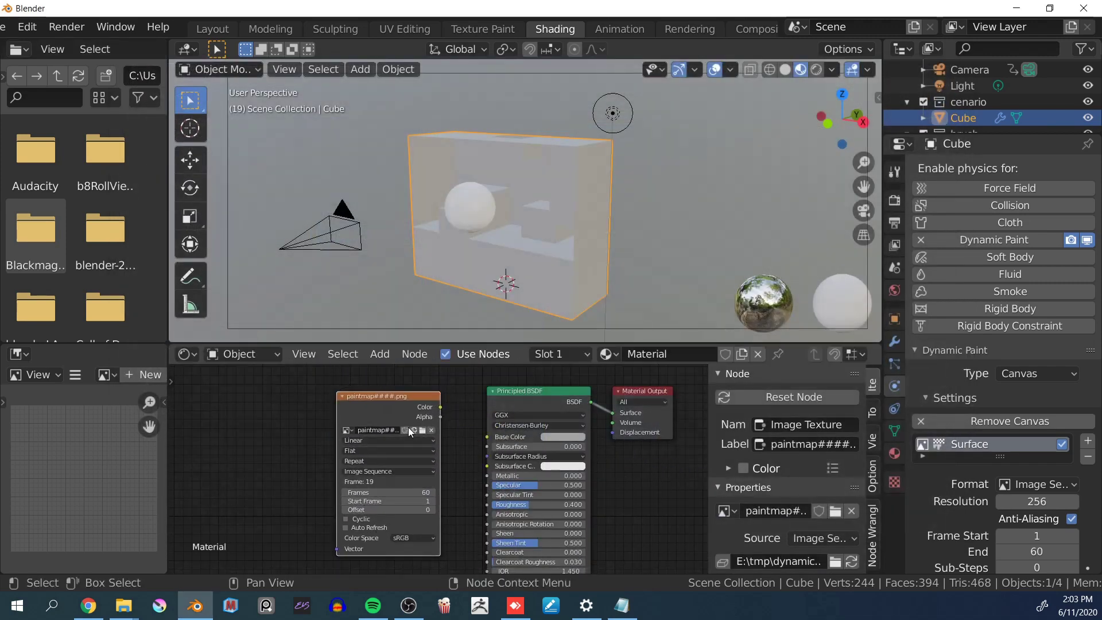
# Enable Auto Refresh on the paintmap image sequence node and preview its color output on the cube through a Viewer node
pyautogui.scroll(3, 392, 484)
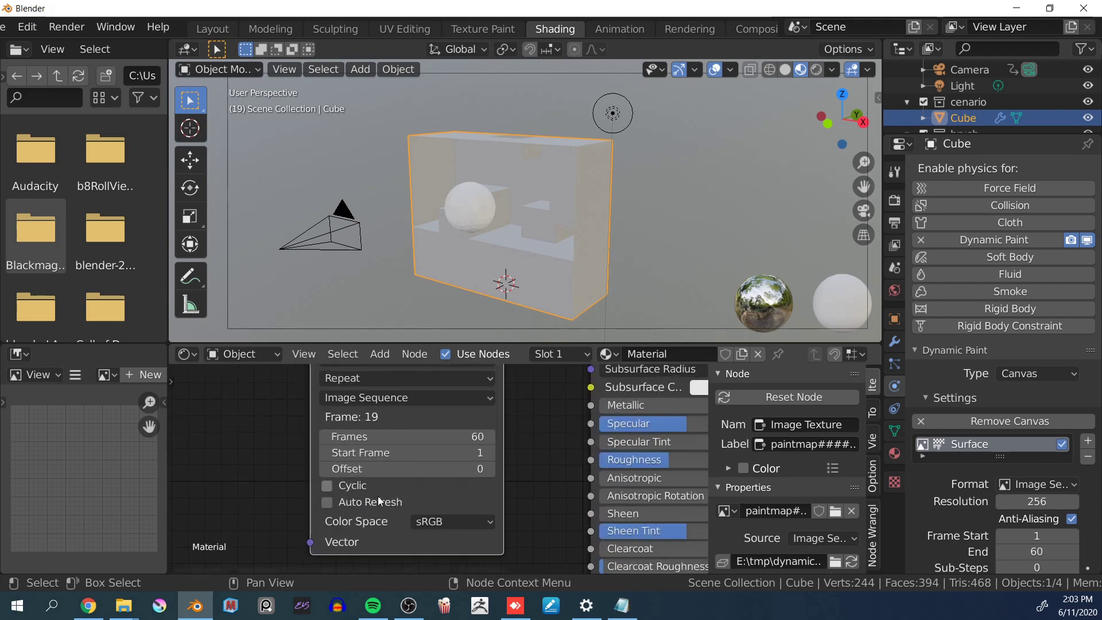
pyautogui.click(361, 507)
pyautogui.scroll(-3, 361, 507)
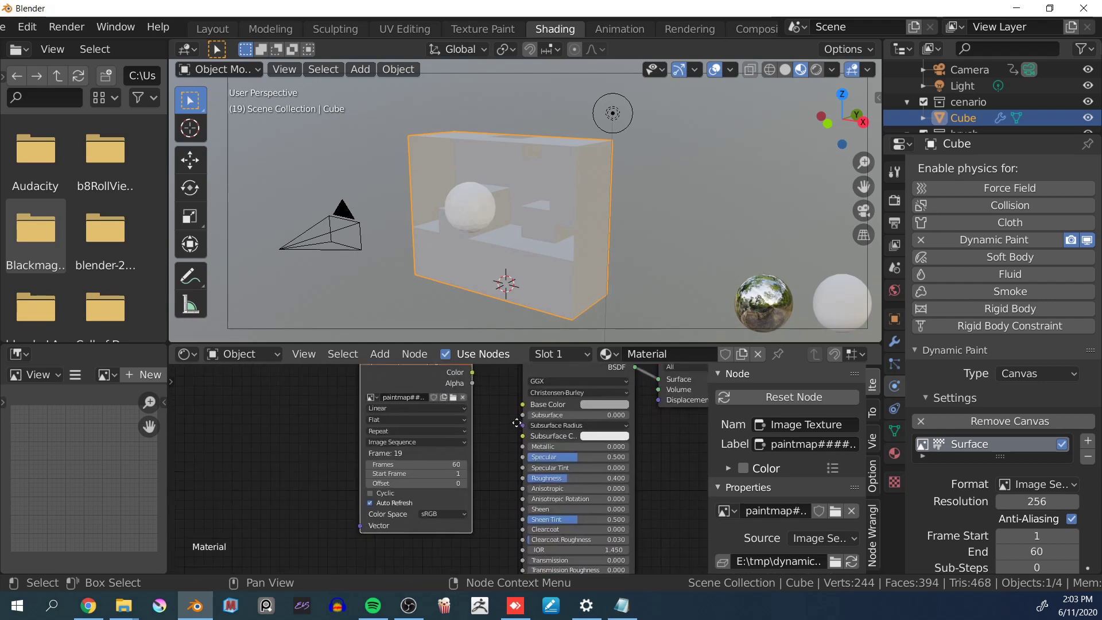
pyautogui.moveTo(516, 423); pyautogui.dragTo(457, 422, button='middle')
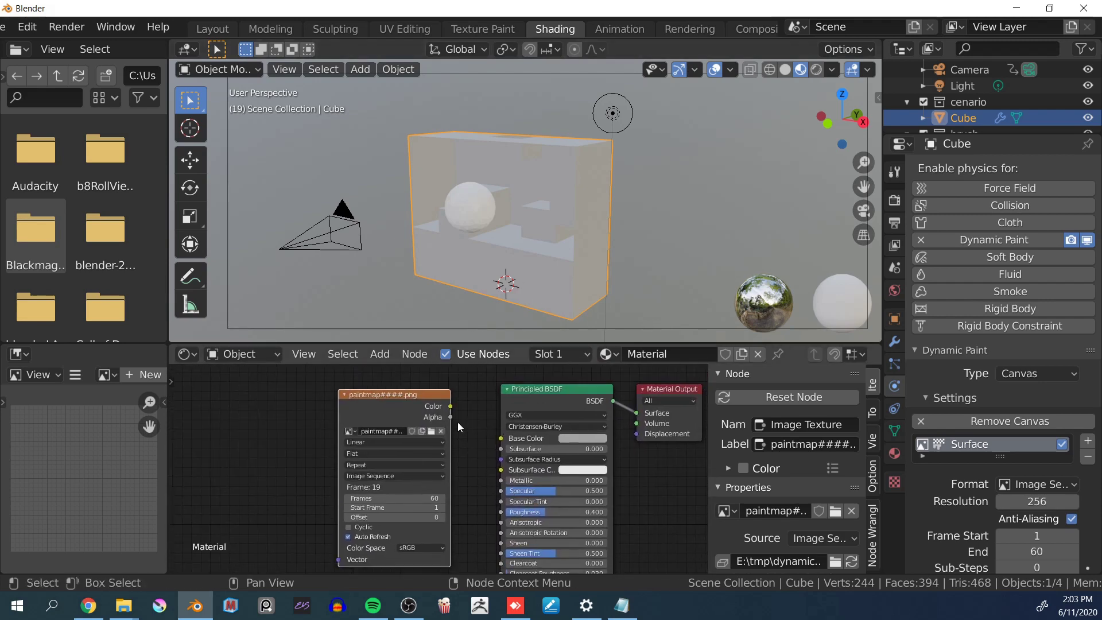
pyautogui.keyDown('ctrl'); pyautogui.keyDown('shift'); pyautogui.click(394, 406); pyautogui.keyUp('shift'); pyautogui.keyUp('ctrl')
pyautogui.keyDown('ctrl'); pyautogui.scroll(-2, 609, 402); pyautogui.keyUp('ctrl')
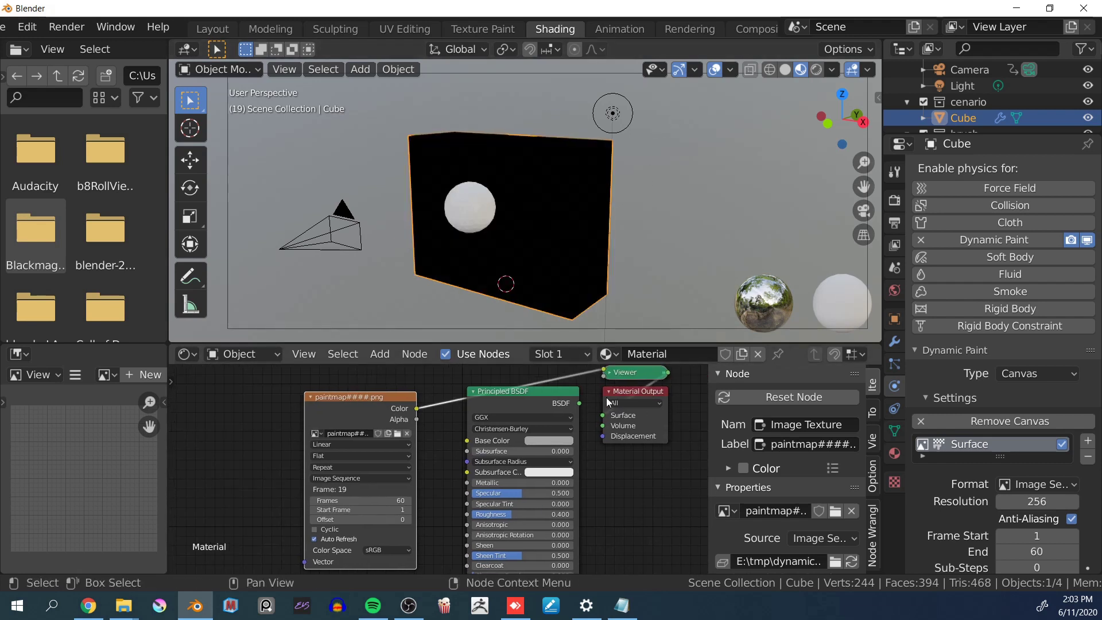
pyautogui.moveTo(527, 219); pyautogui.dragTo(408, 271, button='middle')
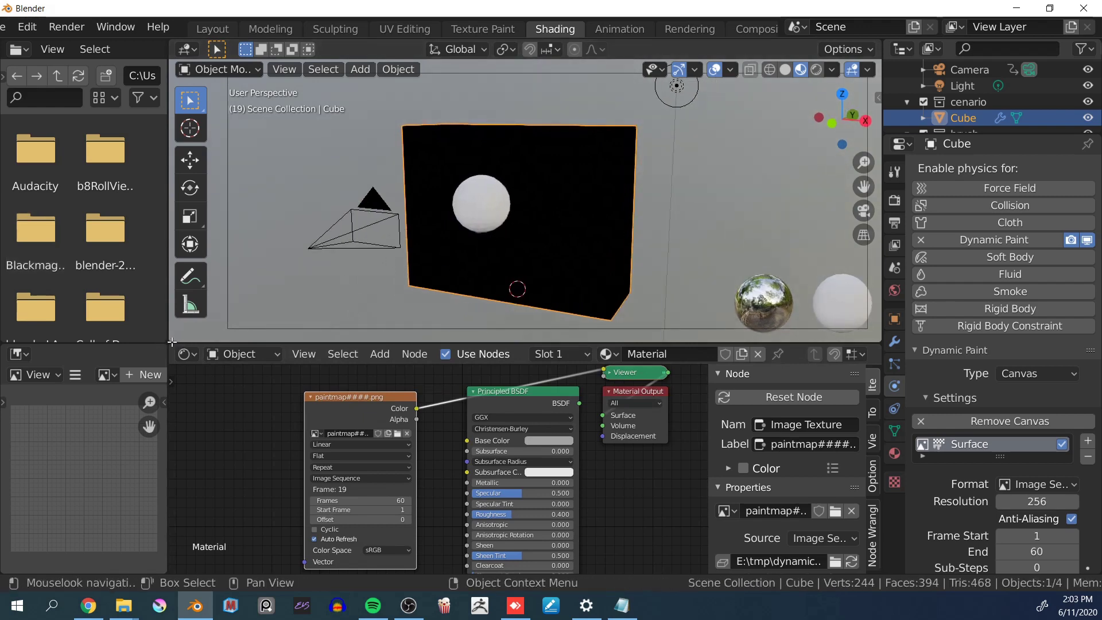
# Split the 3D viewport to add a Timeline beneath it and scrub to frame 44
pyautogui.moveTo(173, 314); pyautogui.dragTo(174, 253)
pyautogui.click(184, 265)
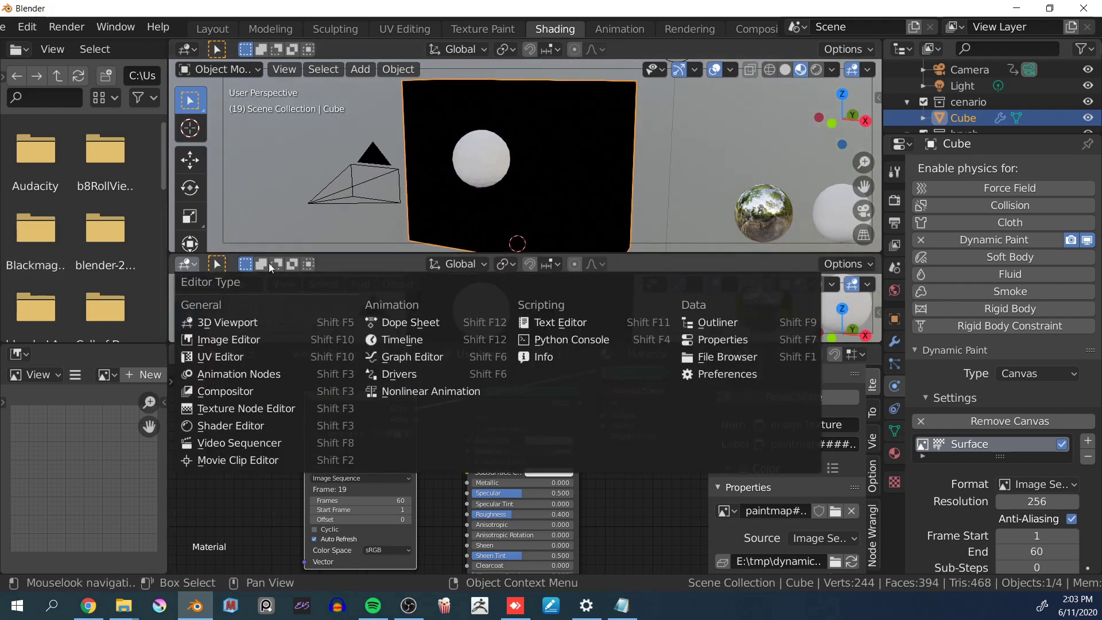
pyautogui.click(419, 341)
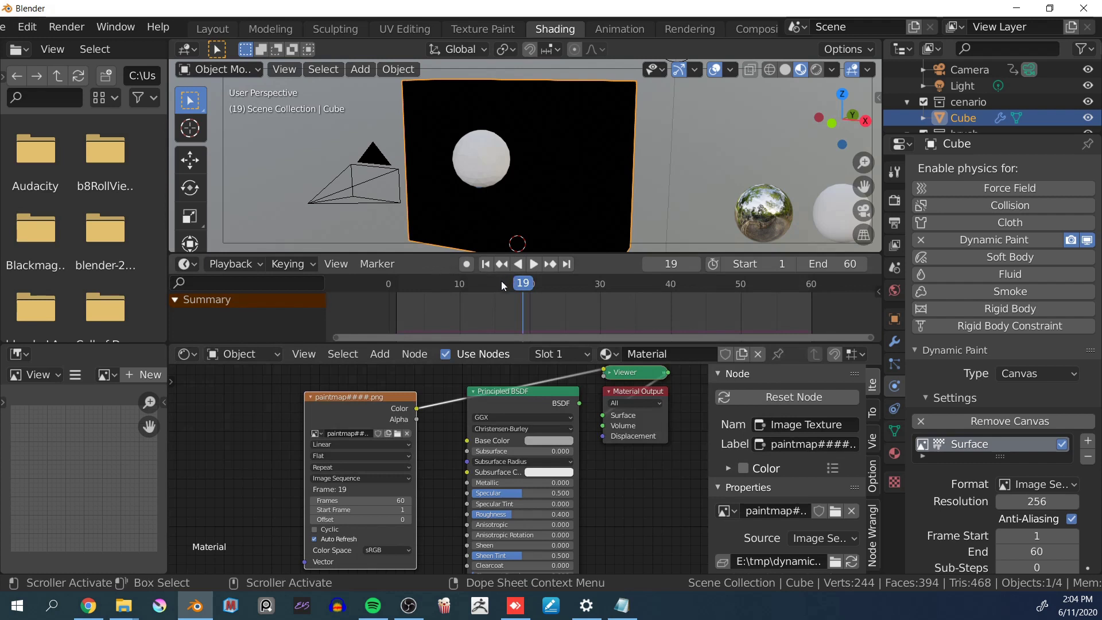
pyautogui.moveTo(501, 281); pyautogui.dragTo(699, 259)
# Set the icosphere's viewport display to Wire so the paint on the cube can be seen through it
pyautogui.moveTo(537, 127); pyautogui.dragTo(573, 143, button='middle')
pyautogui.click(577, 132)
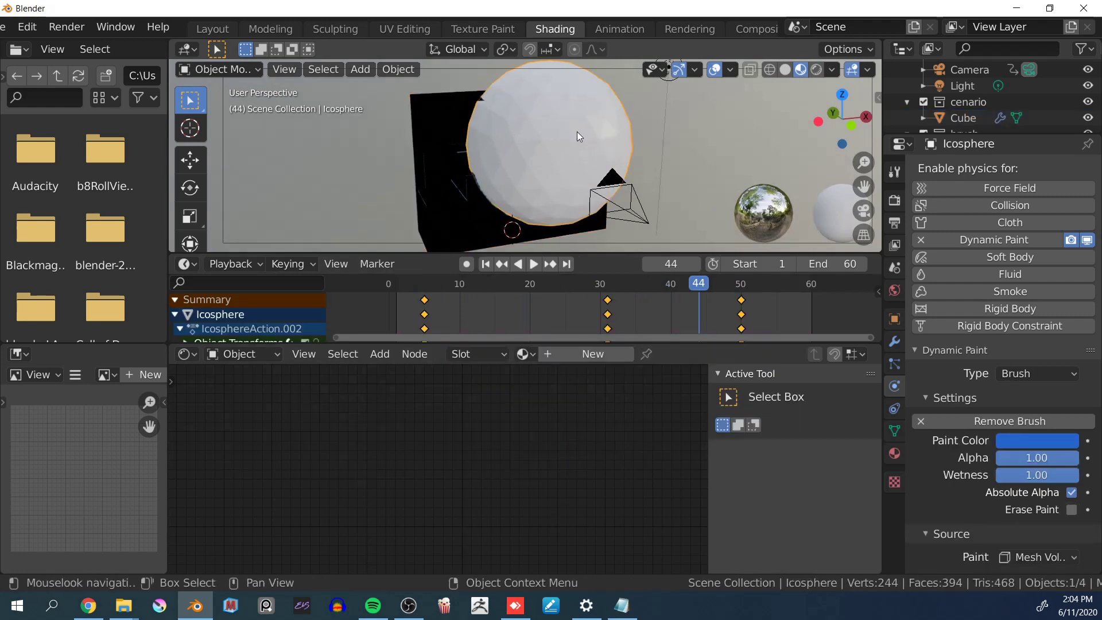
pyautogui.moveTo(681, 188); pyautogui.dragTo(672, 192, button='middle')
pyautogui.click(894, 320)
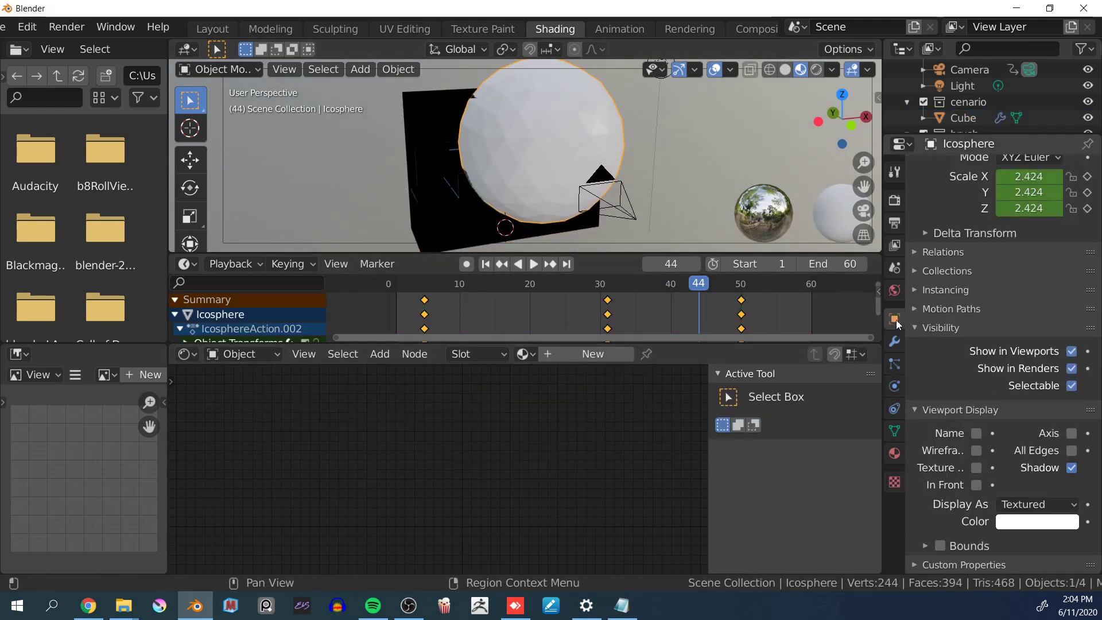
pyautogui.click(1043, 508)
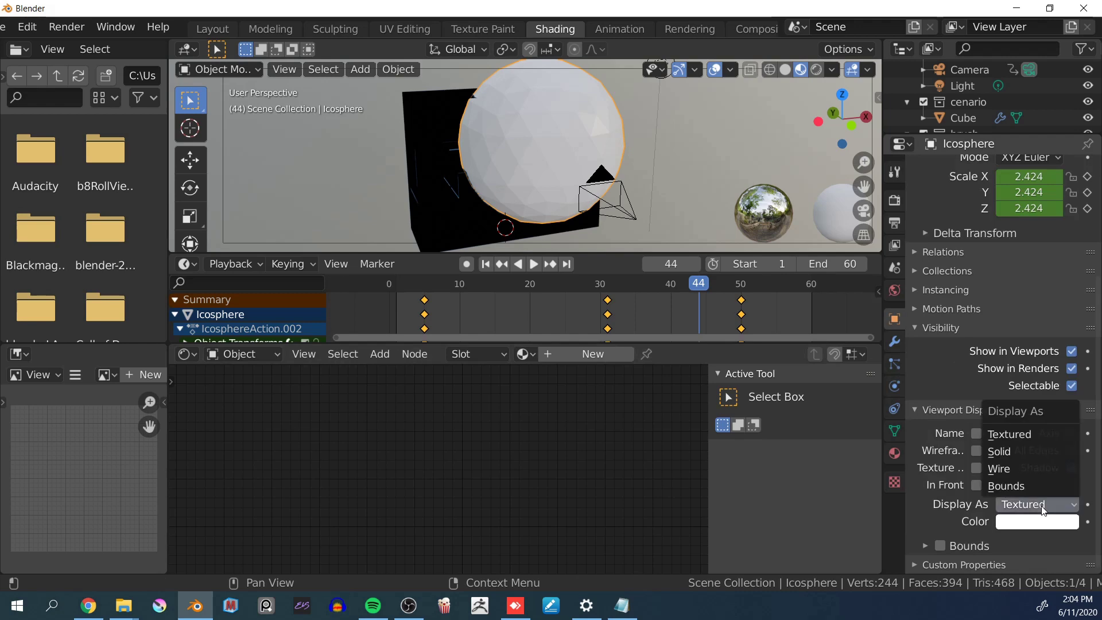
pyautogui.click(1025, 471)
pyautogui.moveTo(668, 207); pyautogui.dragTo(590, 195, button='middle')
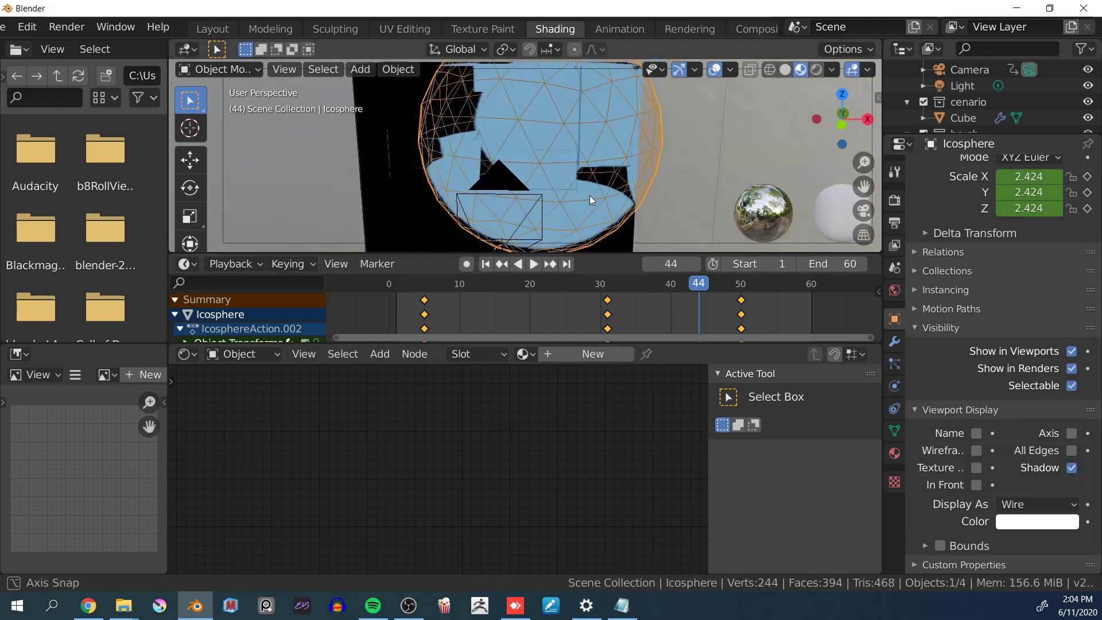
# Play the animation from the start and examine how the baked paint spreads over the cube along with the growing icosphere
pyautogui.moveTo(576, 287); pyautogui.dragTo(392, 286)
pyautogui.press('space')
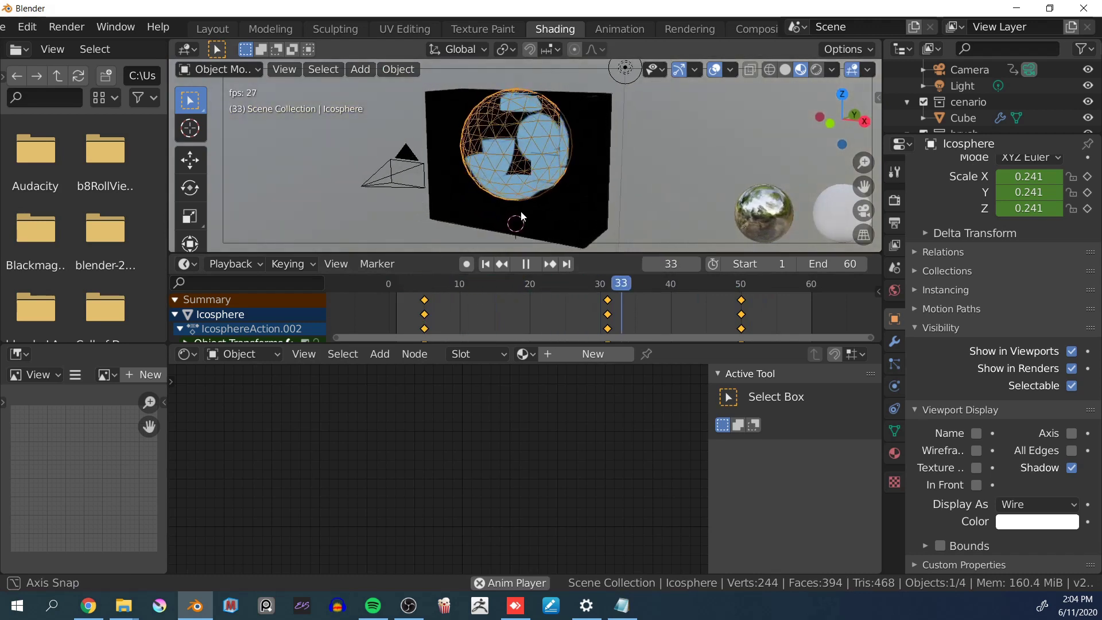
pyautogui.press('space')
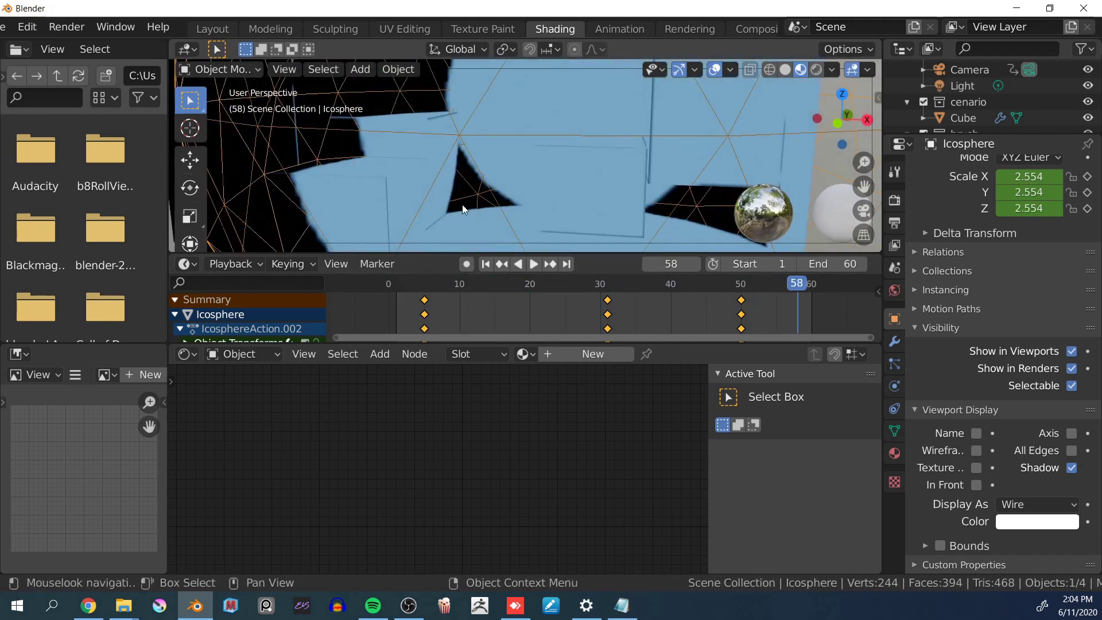
pyautogui.moveTo(498, 154); pyautogui.dragTo(549, 237, button='middle')
pyautogui.click(573, 283)
pyautogui.click(415, 283)
pyautogui.press('space')
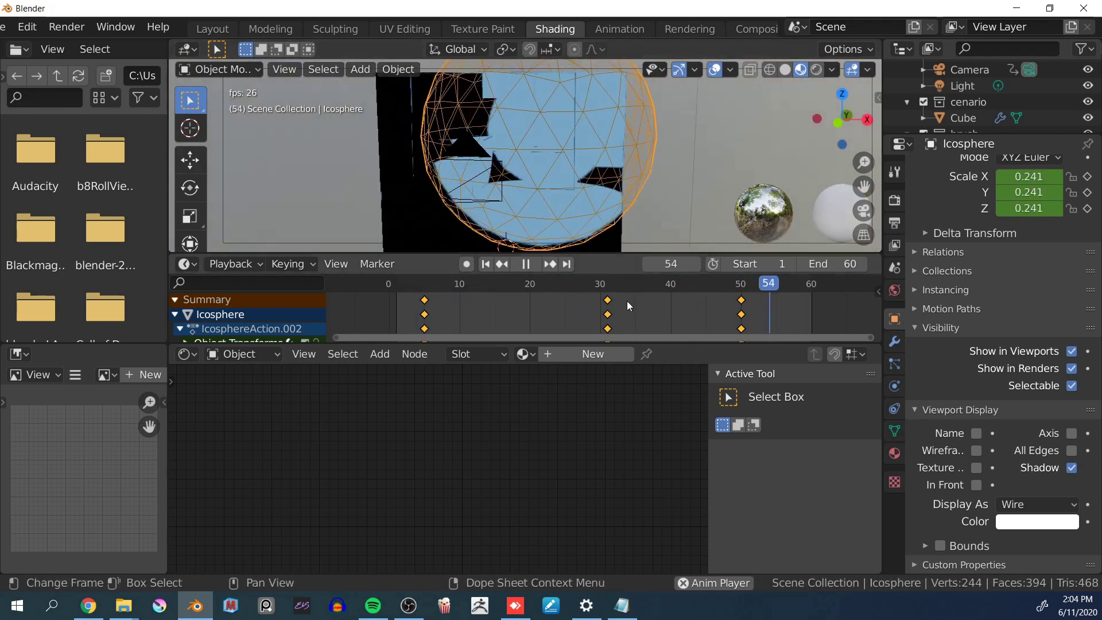
# At frame 31, move the icosphere slightly along global Y into the cube and keyframe the new position
pyautogui.click(609, 287)
pyautogui.moveTo(650, 162); pyautogui.dragTo(555, 195, button='middle')
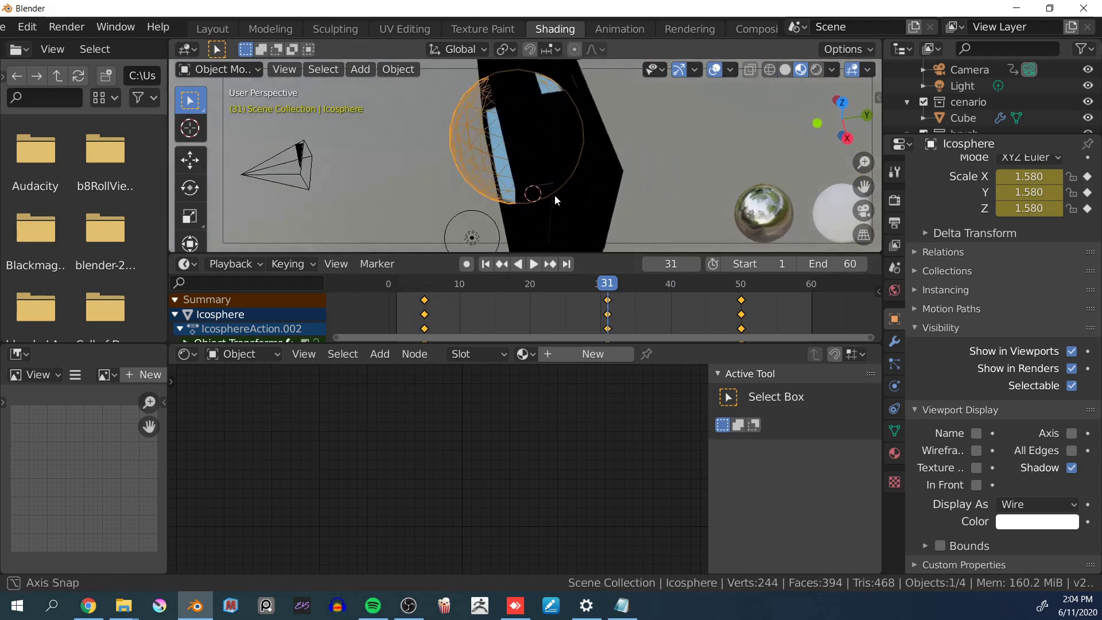
pyautogui.press('g')
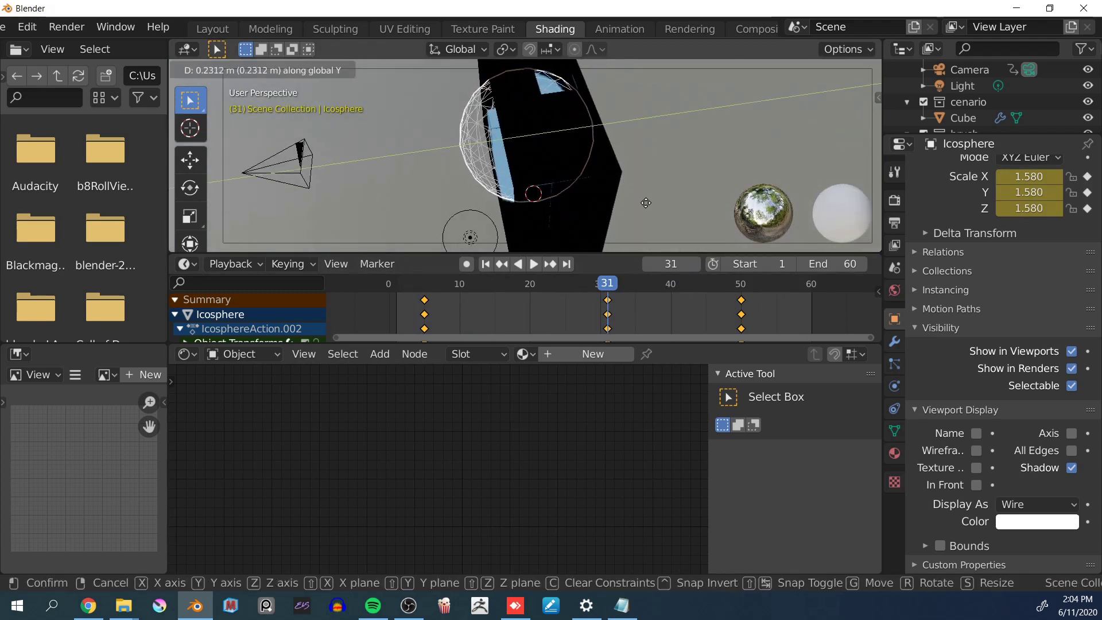
pyautogui.click(583, 205)
pyautogui.press('g')
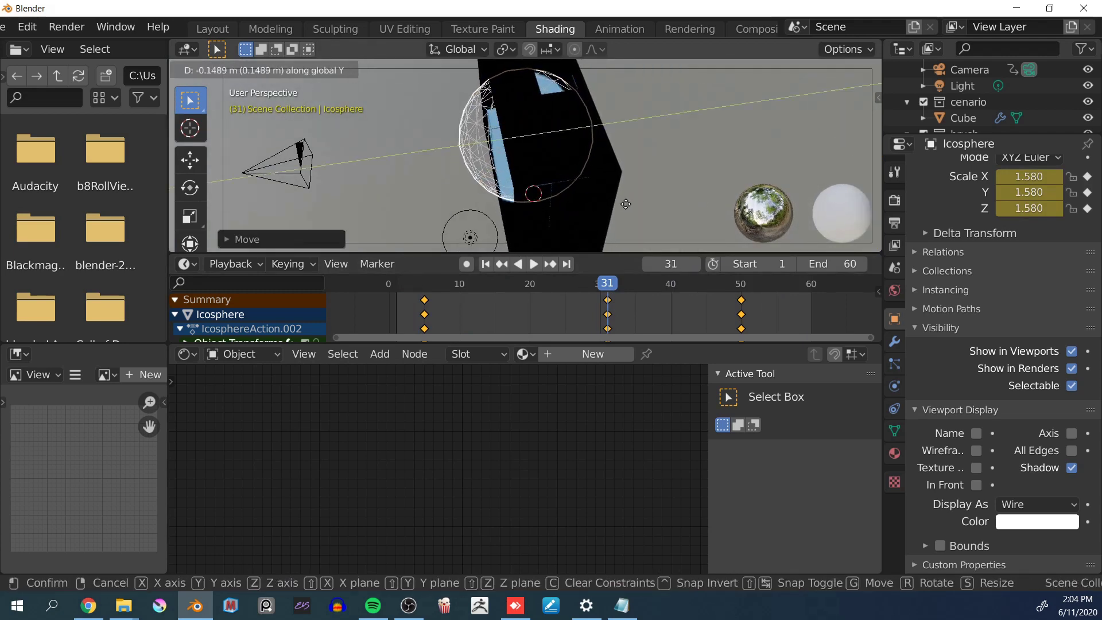
pyautogui.click(620, 205)
pyautogui.press('i')
pyautogui.click(647, 187)
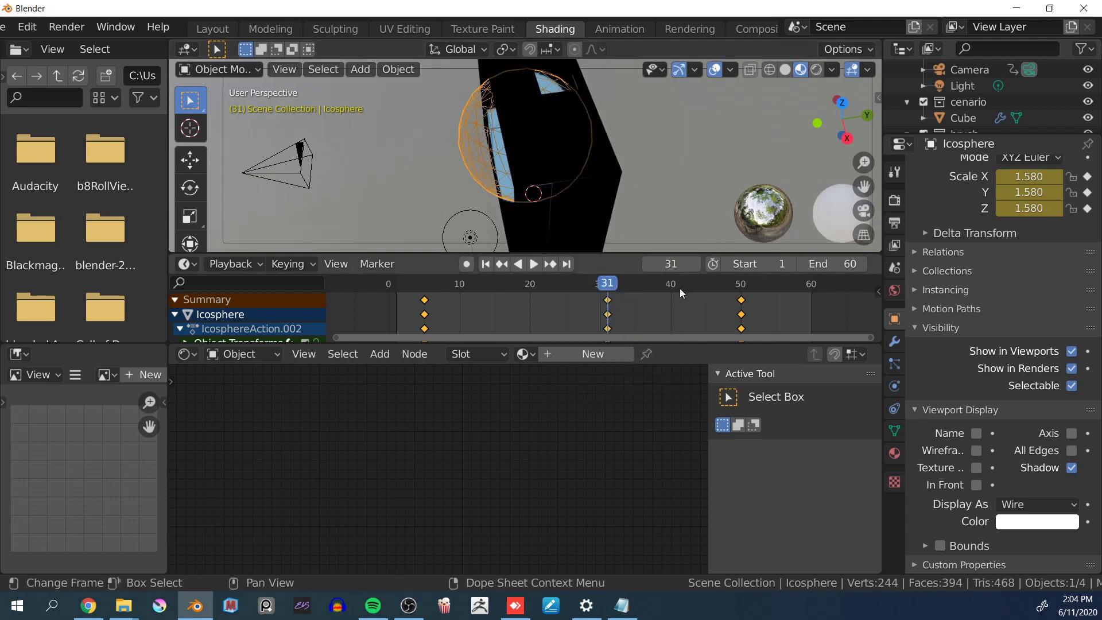
# At the frame 50 keyframe, nudge the icosphere slightly into the cube, insert a LocRotScale keyframe, and check the paint at frame 34
pyautogui.press('Up')
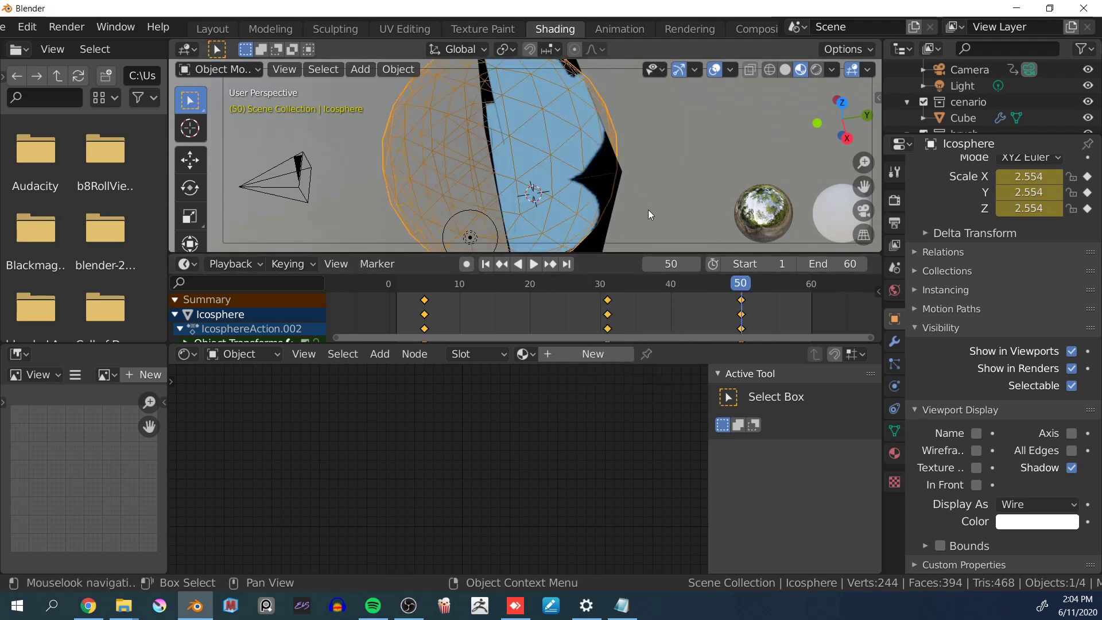
pyautogui.press('g')
pyautogui.click(667, 205)
pyautogui.press('i')
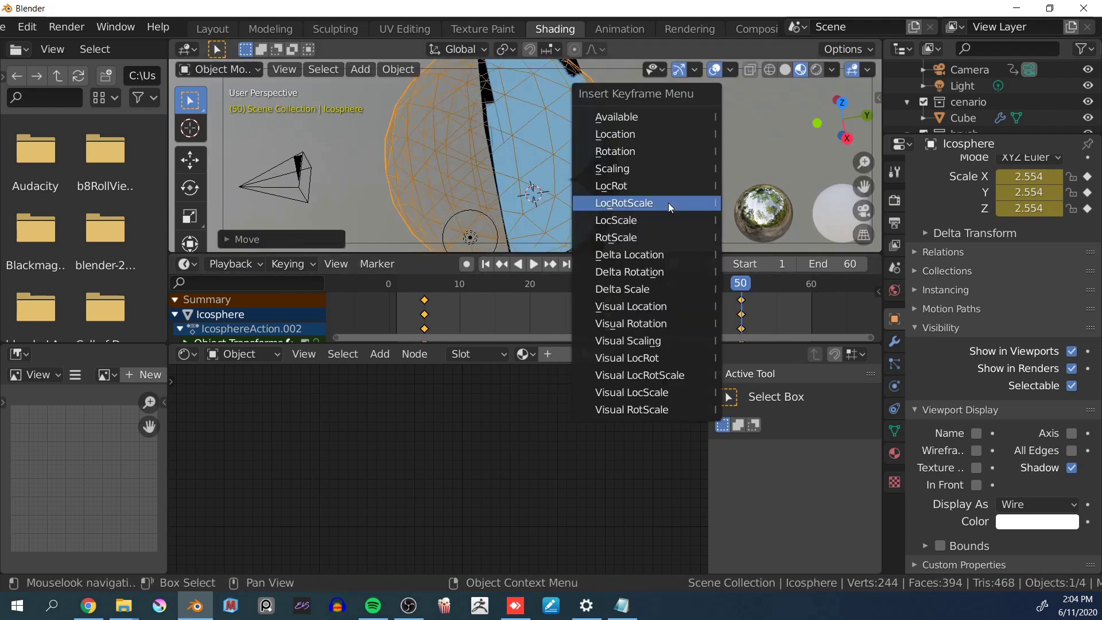
pyautogui.click(634, 201)
pyautogui.moveTo(634, 201); pyautogui.dragTo(666, 241, button='middle')
pyautogui.moveTo(654, 286); pyautogui.dragTo(628, 283)
pyautogui.moveTo(561, 188); pyautogui.dragTo(542, 148, button='middle')
pyautogui.scroll(-3, 544, 150)
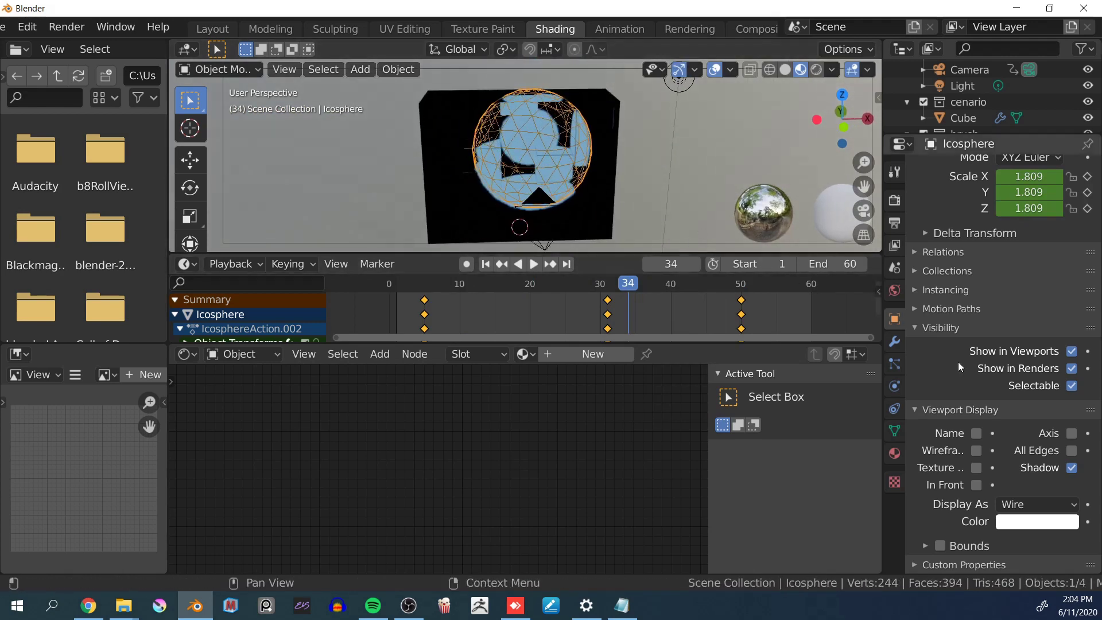
# Change the icosphere's Dynamic Paint brush color to white by removing its saturation
pyautogui.click(895, 387)
pyautogui.scroll(-5, 976, 374)
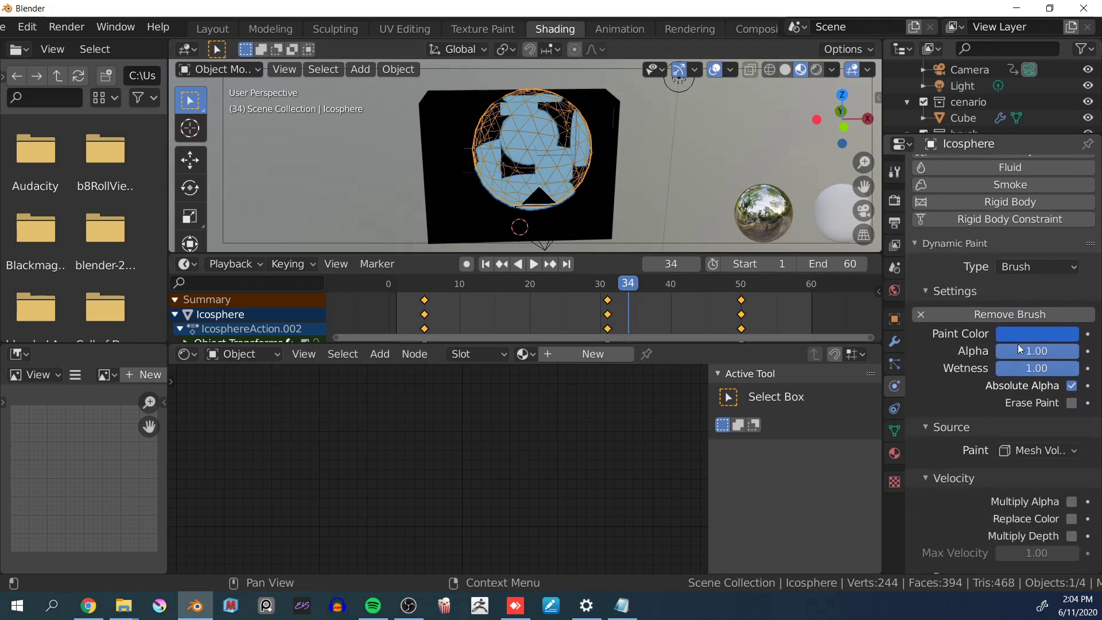
pyautogui.click(1028, 334)
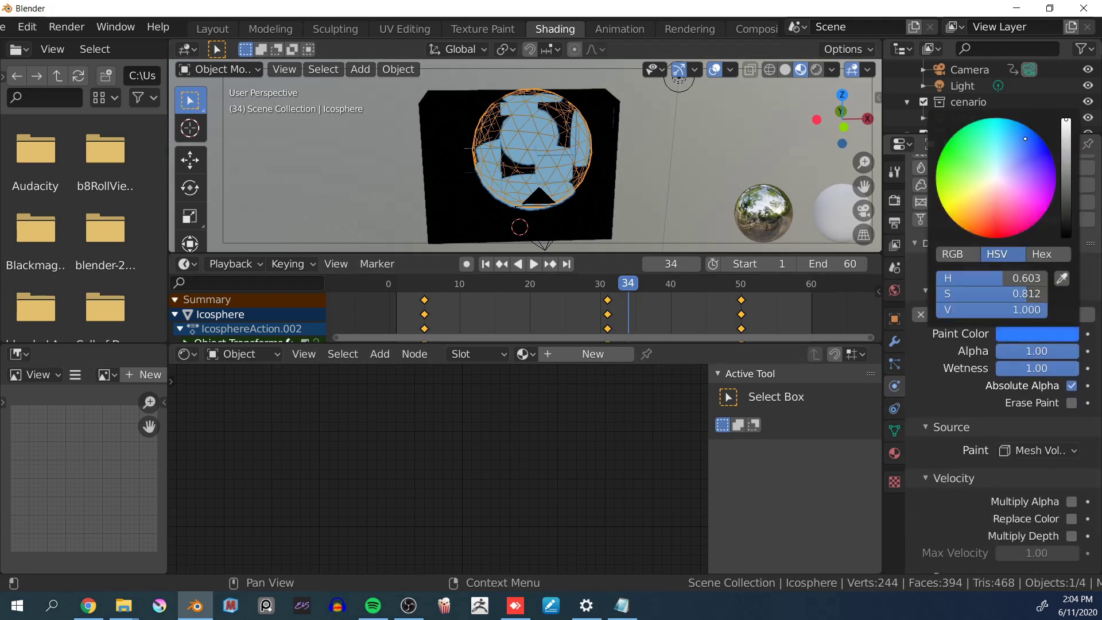
pyautogui.click(1026, 335)
pyautogui.moveTo(1023, 294); pyautogui.dragTo(942, 294)
# Enable Multiply Alpha and Multiply Depth in the brush's velocity settings
pyautogui.scroll(-2, 947, 448)
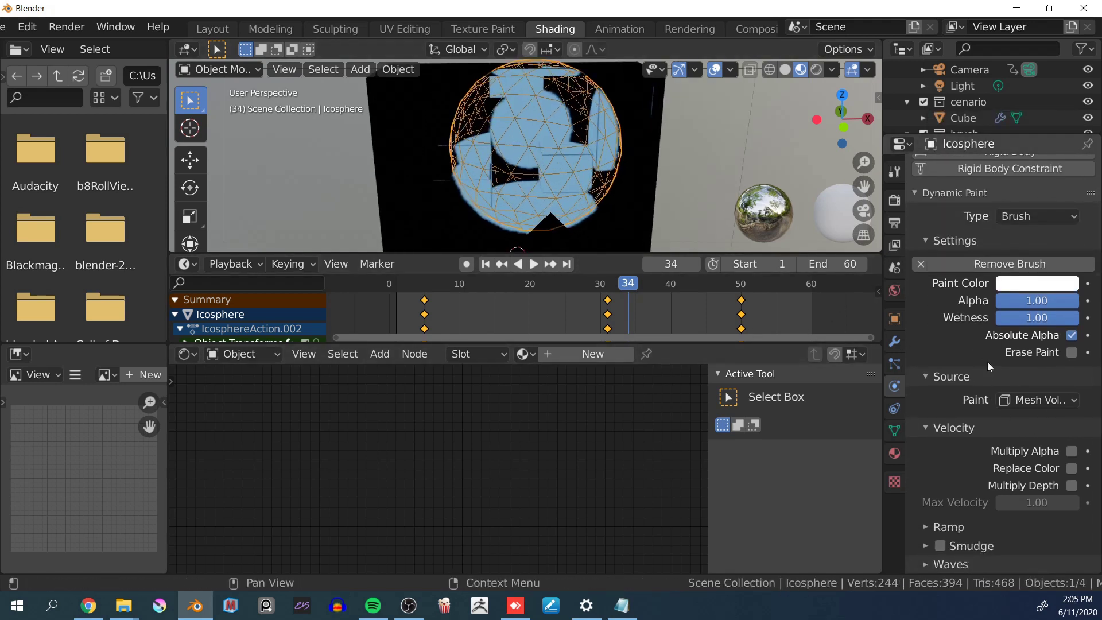
pyautogui.click(1066, 452)
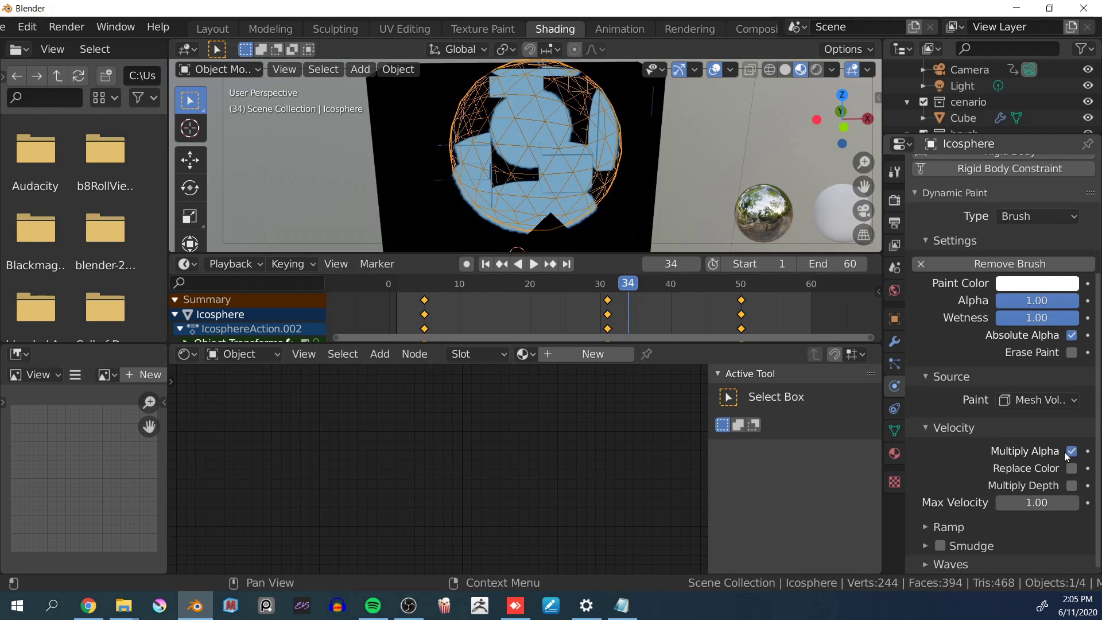
pyautogui.click(1071, 486)
pyautogui.scroll(-2, 625, 150)
# Select the cube and enable Drip in its canvas effects, with velocity 0.503 and acceleration 0.565
pyautogui.moveTo(626, 149); pyautogui.dragTo(605, 199, button='middle')
pyautogui.scroll(4, 588, 173)
pyautogui.moveTo(628, 284)
pyautogui.mouseDown()
pyautogui.moveTo(526, 287)
pyautogui.moveTo(650, 282)
pyautogui.mouseUp()
pyautogui.scroll(-3, 609, 182)
pyautogui.moveTo(571, 170); pyautogui.dragTo(474, 136, button='middle')
pyautogui.click(466, 139)
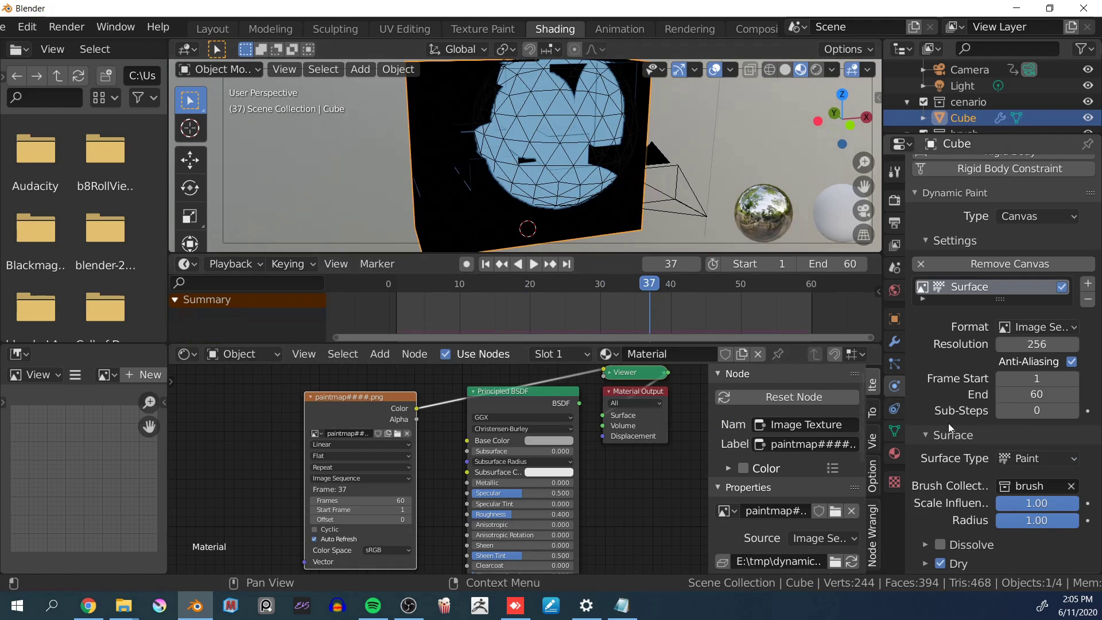
pyautogui.scroll(-10, 953, 384)
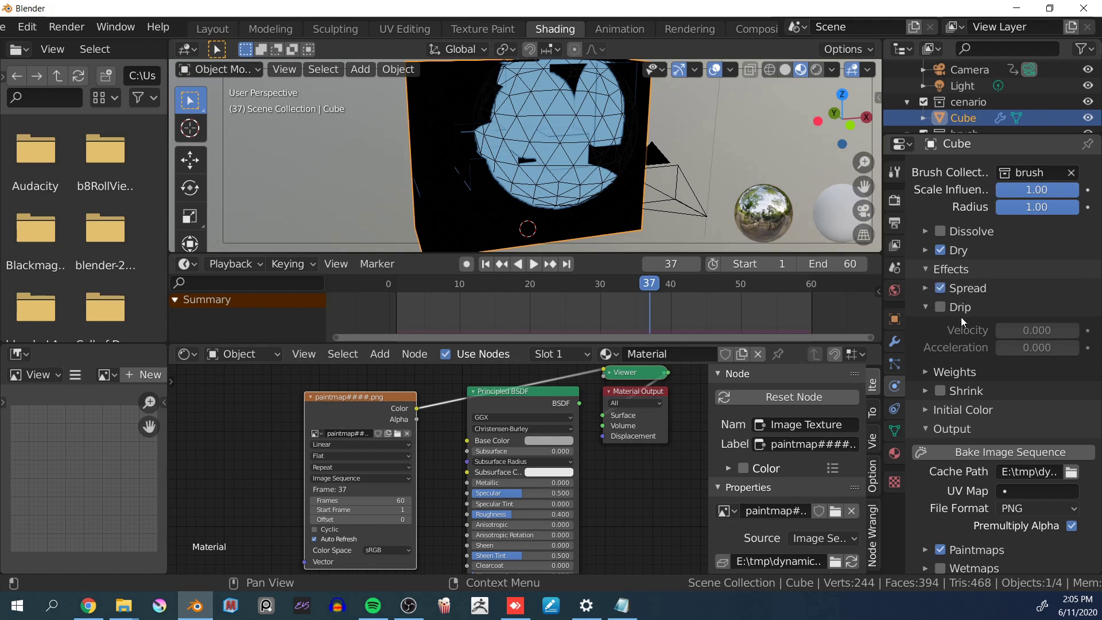
pyautogui.click(945, 308)
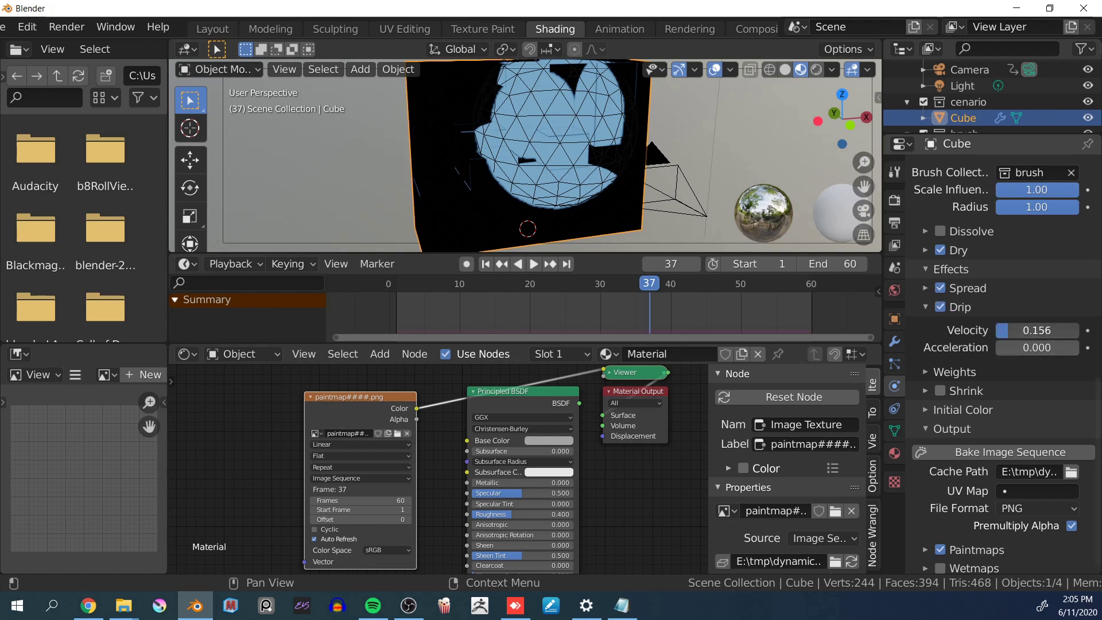
pyautogui.moveTo(1037, 330); pyautogui.dragTo(1052, 356)
pyautogui.moveTo(1076, 351); pyautogui.dragTo(1076, 348)
pyautogui.scroll(-1, 946, 295)
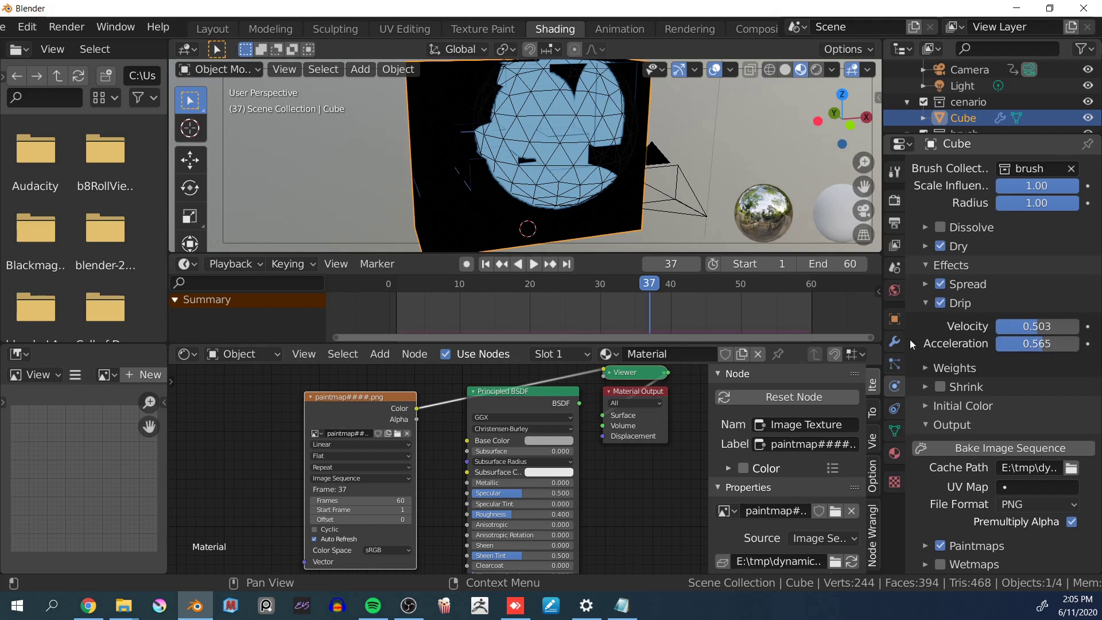
# Examine the effector weights of the cube's Drip effect, including the gravity and force field influences
pyautogui.click(965, 309)
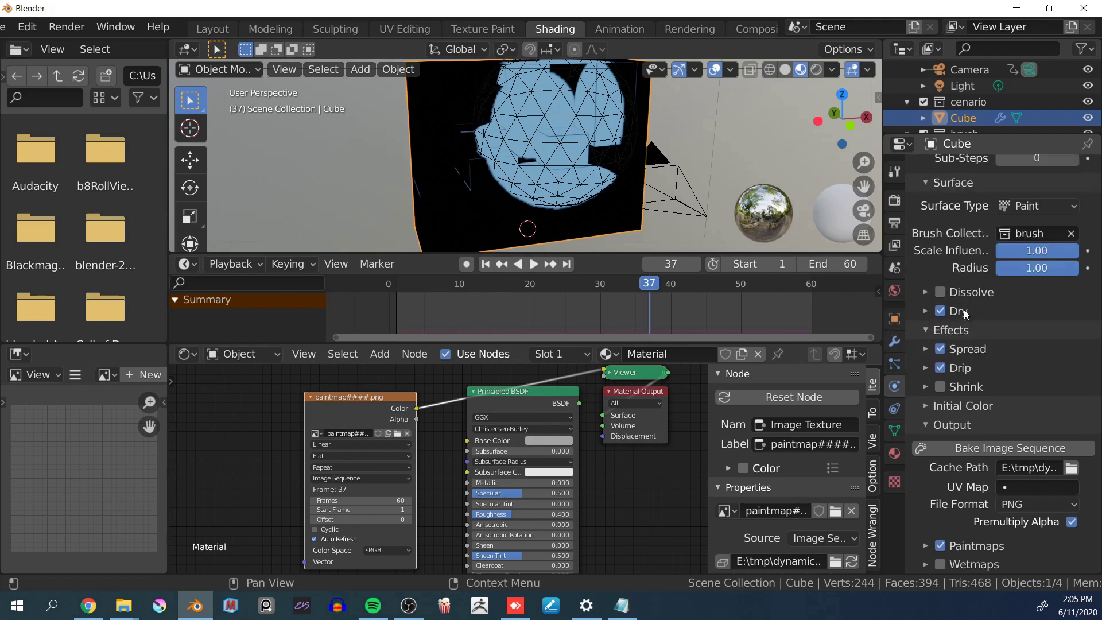
pyautogui.click(927, 370)
pyautogui.scroll(-2, 941, 382)
pyautogui.click(948, 387)
pyautogui.scroll(-4, 976, 356)
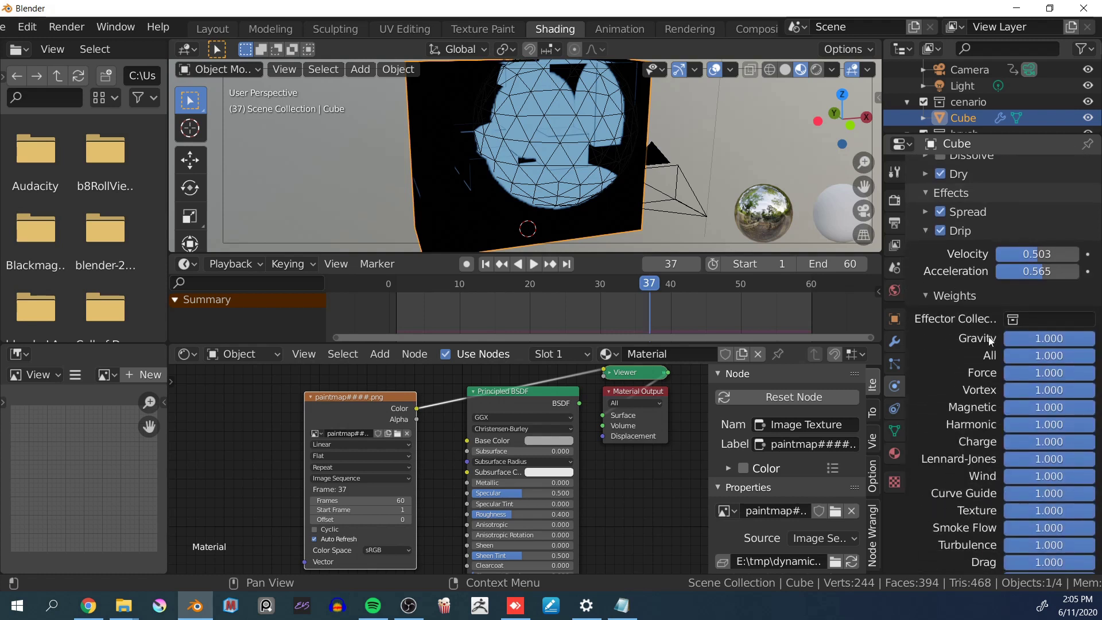
pyautogui.scroll(-2, 992, 341)
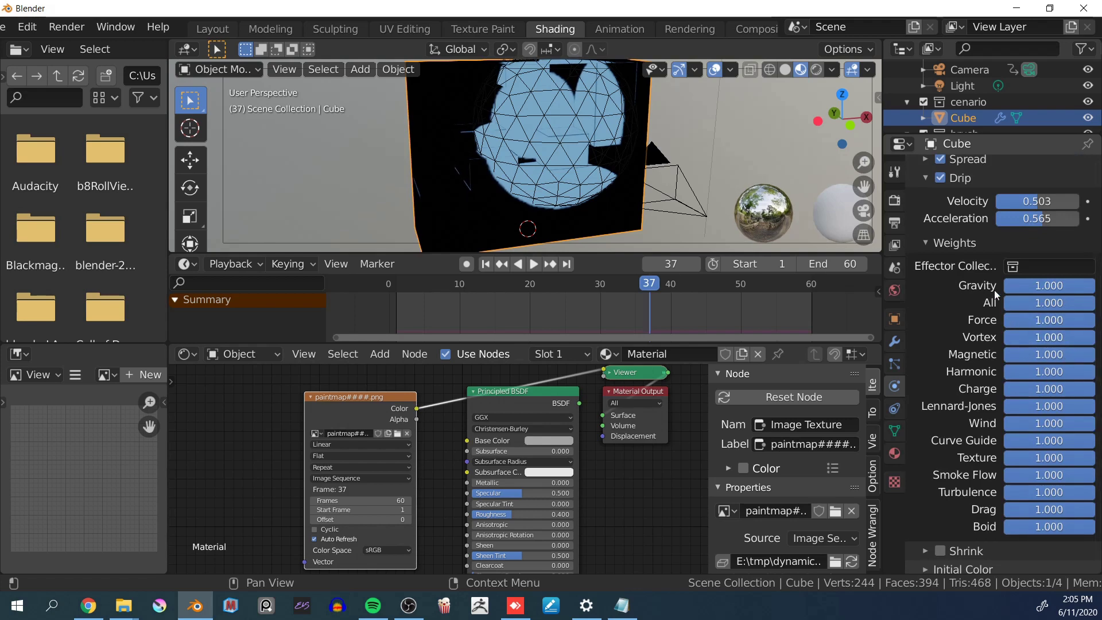
pyautogui.scroll(1, 971, 279)
pyautogui.click(951, 262)
pyautogui.click(941, 263)
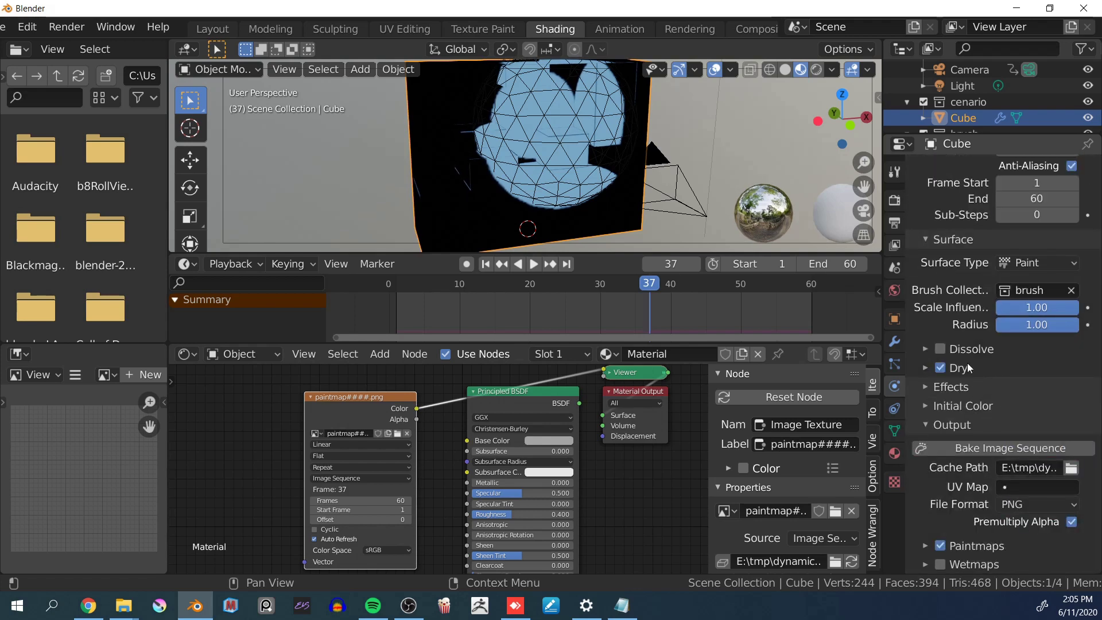
pyautogui.click(951, 387)
pyautogui.scroll(-2, 976, 379)
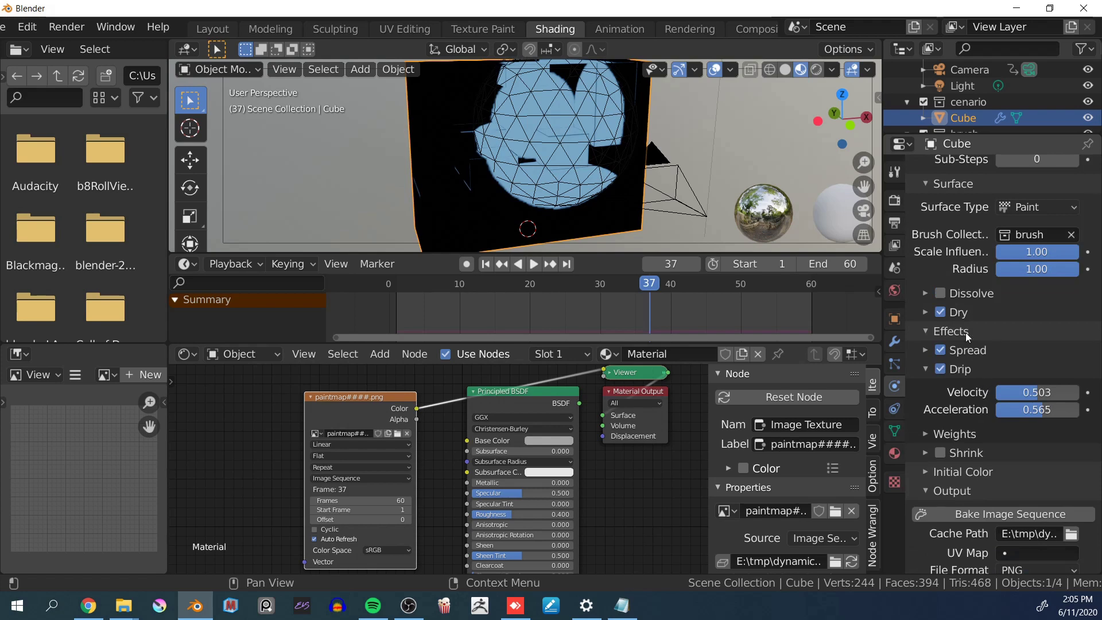
# Bake the cube's Dynamic Paint image sequence again and play back the animation
pyautogui.moveTo(598, 161); pyautogui.dragTo(570, 185, button='middle')
pyautogui.scroll(2, 585, 184)
pyautogui.scroll(-3, 570, 185)
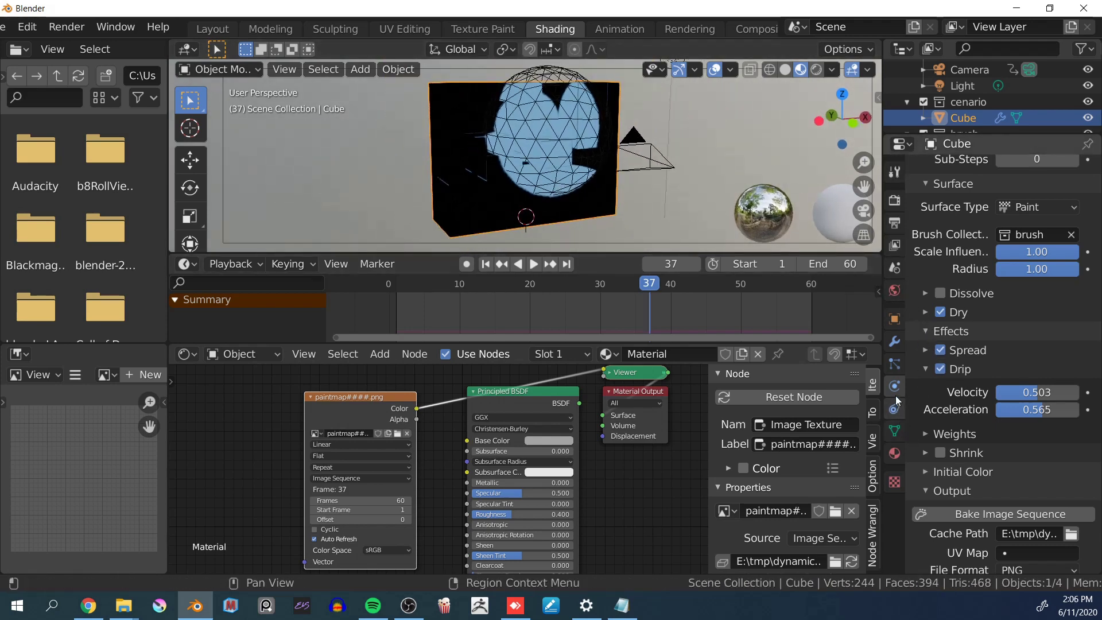
pyautogui.scroll(-3, 945, 285)
pyautogui.click(979, 450)
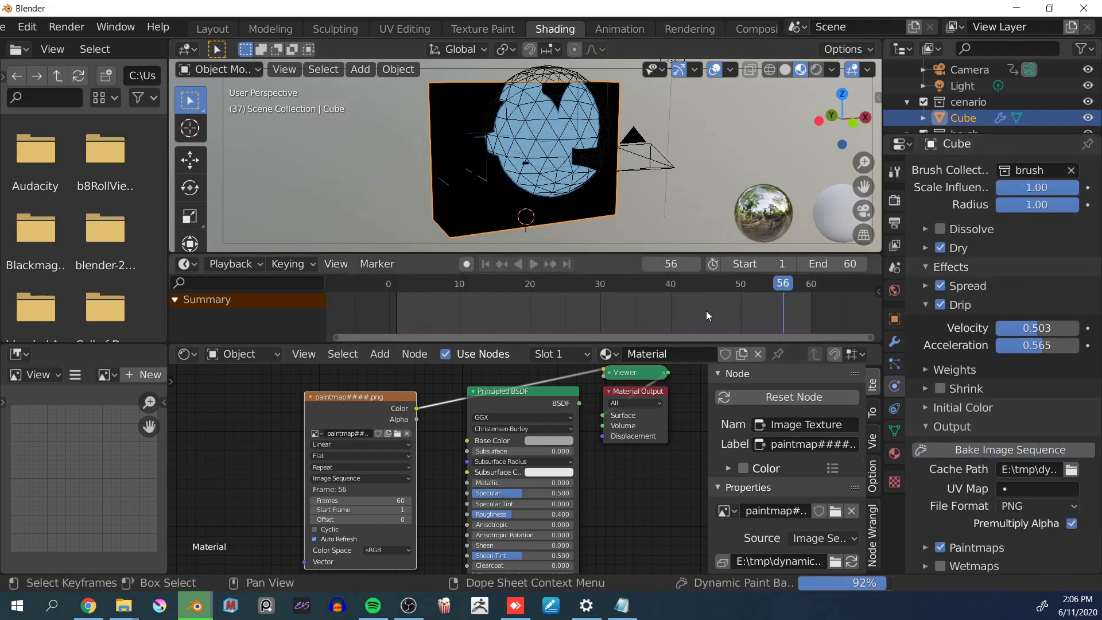
pyautogui.press('space')
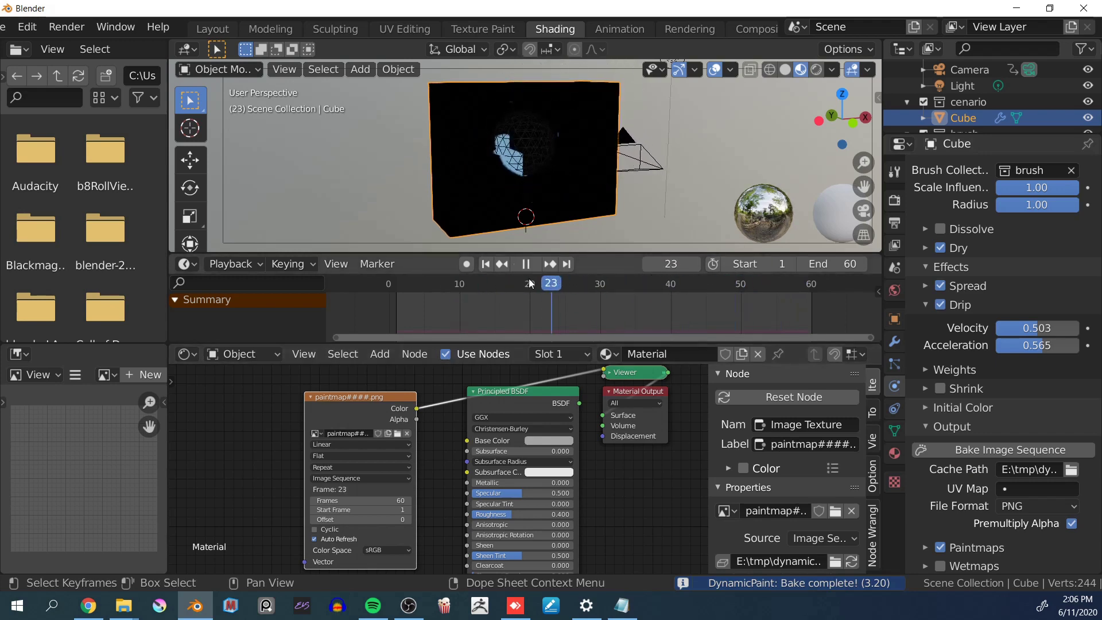
pyautogui.press('space')
# Reload the baked paintmap image sequence in the cube's Image Texture node
pyautogui.moveTo(364, 426); pyautogui.dragTo(376, 424)
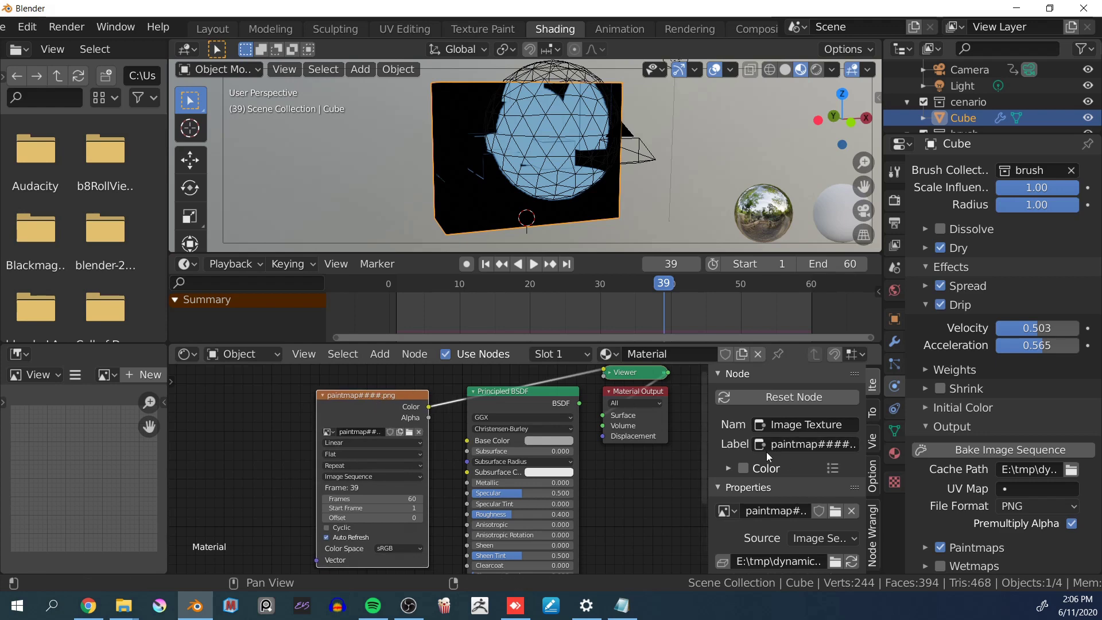
pyautogui.scroll(-1, 780, 449)
pyautogui.scroll(-3, 780, 449)
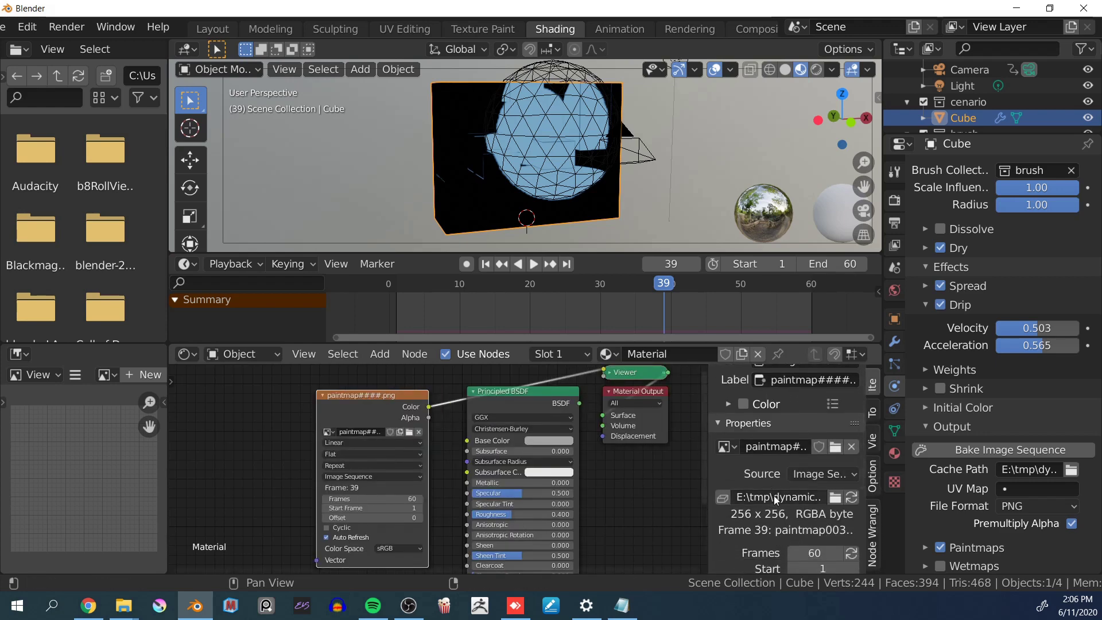
pyautogui.click(853, 497)
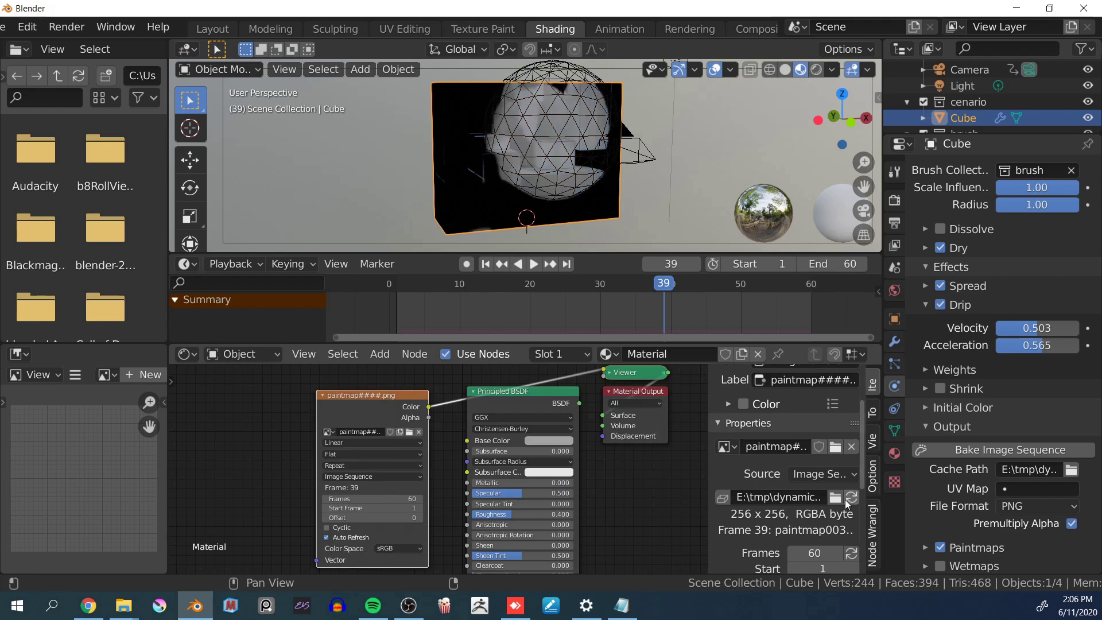
# Scrub and play the animation from its start to examine the dripping paint on the cube
pyautogui.moveTo(598, 167); pyautogui.dragTo(575, 165, button='middle')
pyautogui.scroll(3, 575, 164)
pyautogui.moveTo(662, 288); pyautogui.dragTo(720, 286)
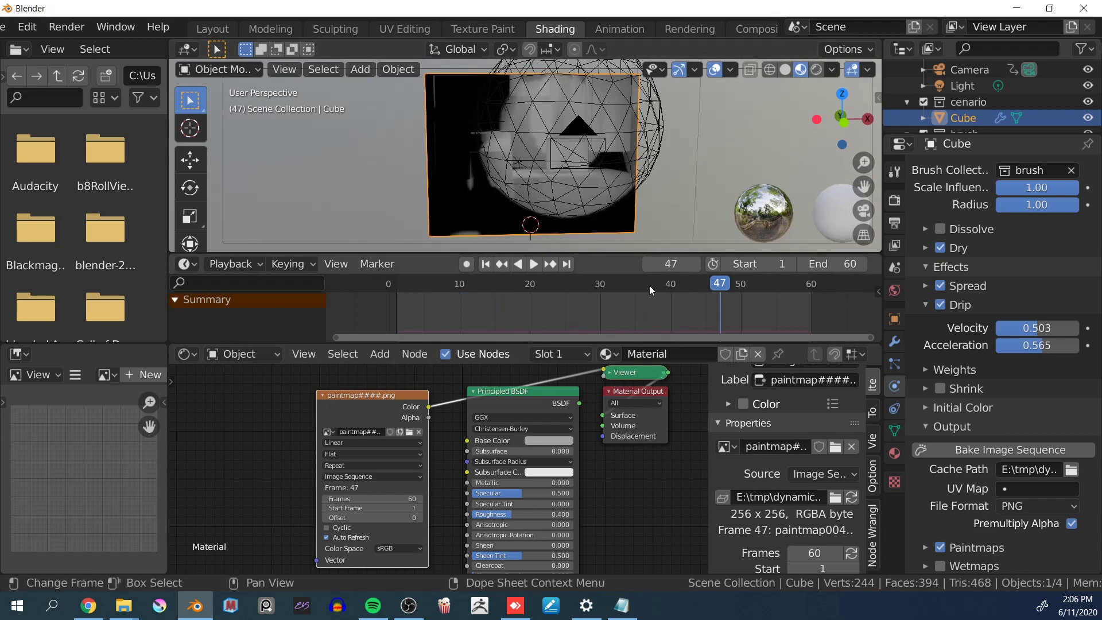
pyautogui.click(438, 285)
pyautogui.press('space')
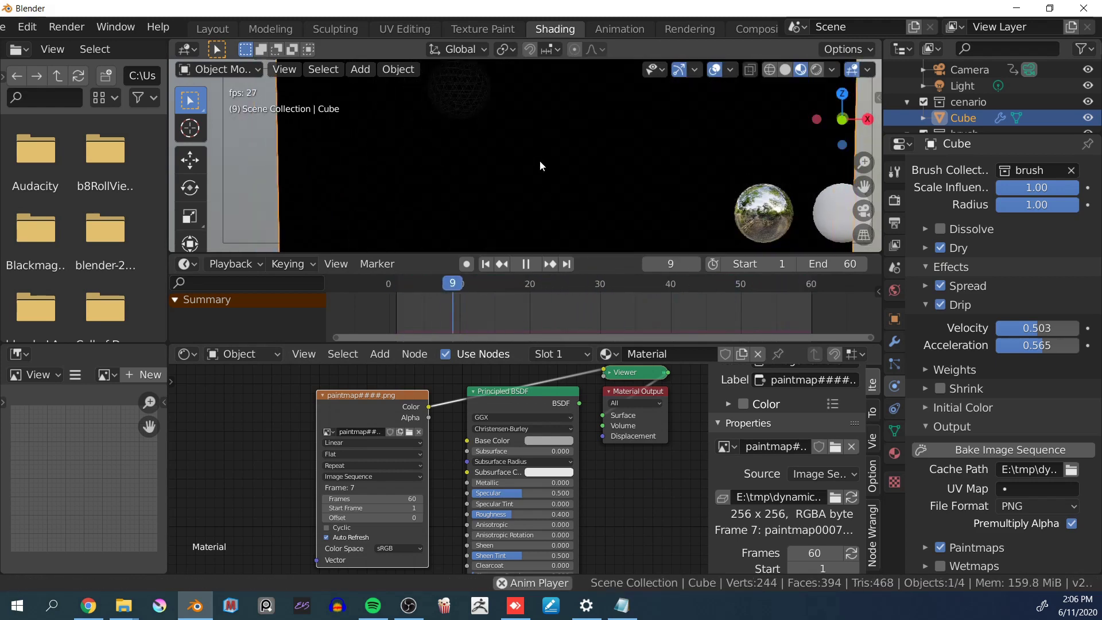
pyautogui.scroll(-3, 577, 194)
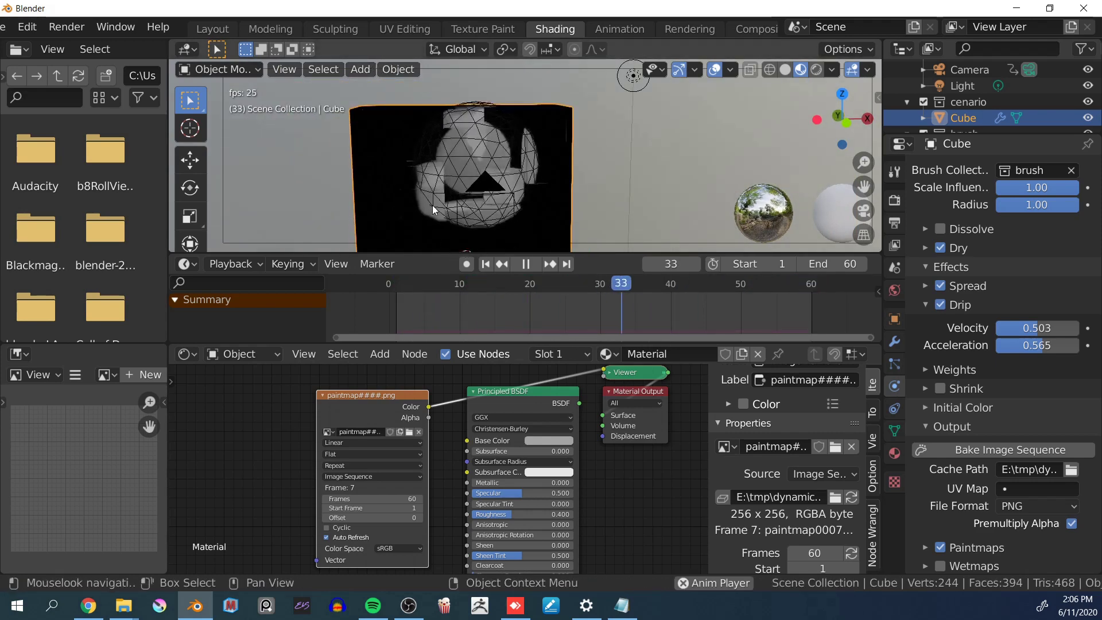
pyautogui.press('space')
# Select the icosphere and shift all its keyframes earlier so that the first one sits at frame 0
pyautogui.click(588, 164)
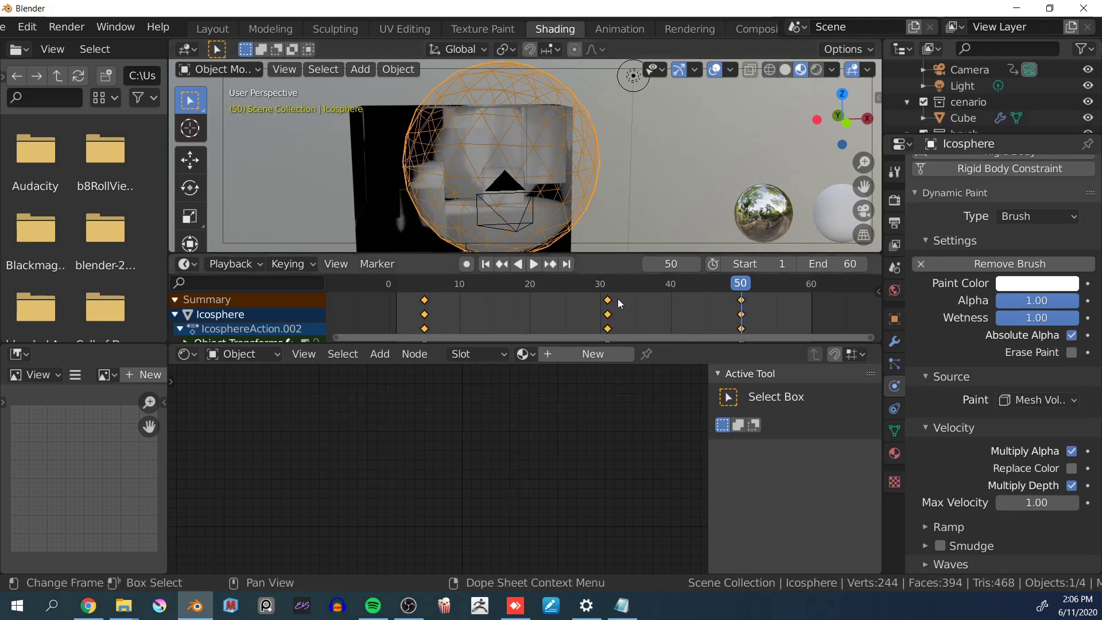
pyautogui.moveTo(610, 284); pyautogui.dragTo(432, 297)
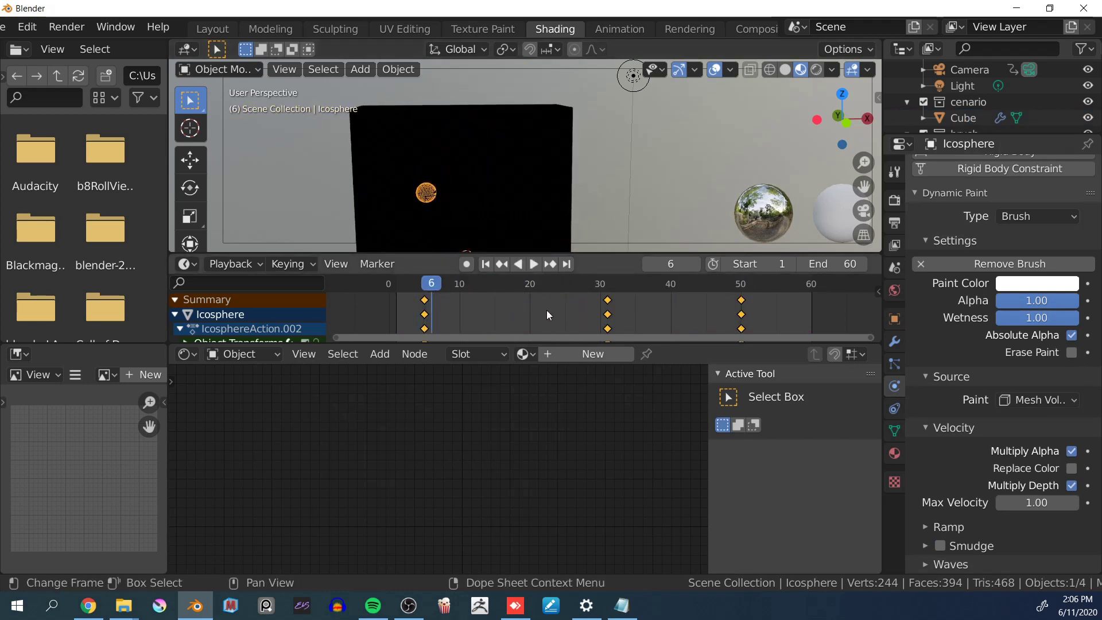
pyautogui.press('g')
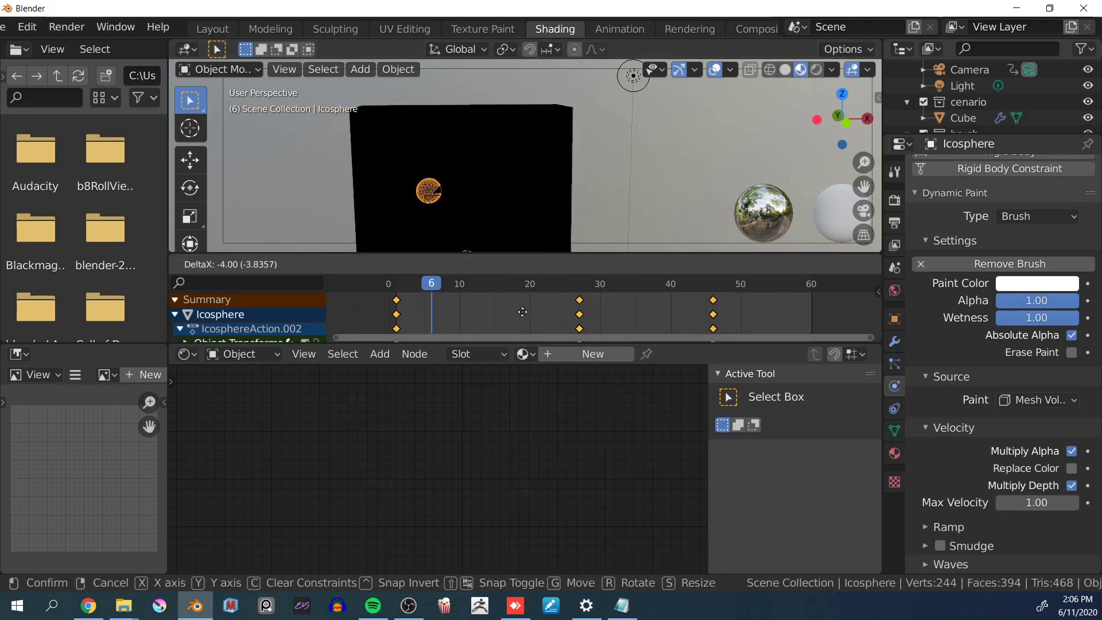
pyautogui.click(528, 315)
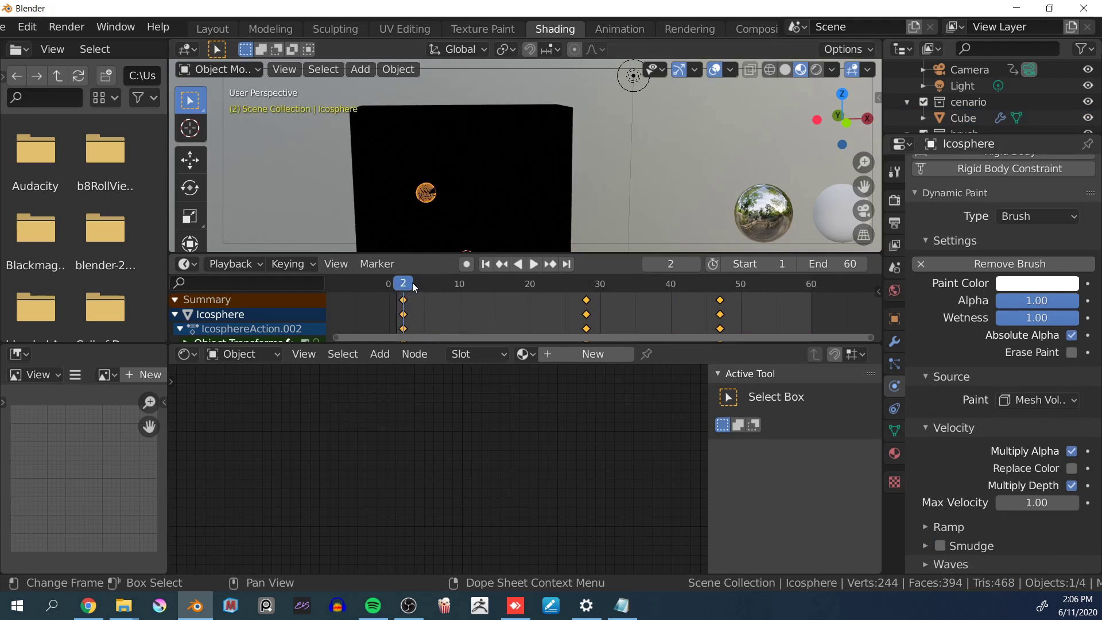
pyautogui.moveTo(415, 287); pyautogui.dragTo(439, 287)
pyautogui.press('g')
pyautogui.click(467, 309)
pyautogui.click(399, 279)
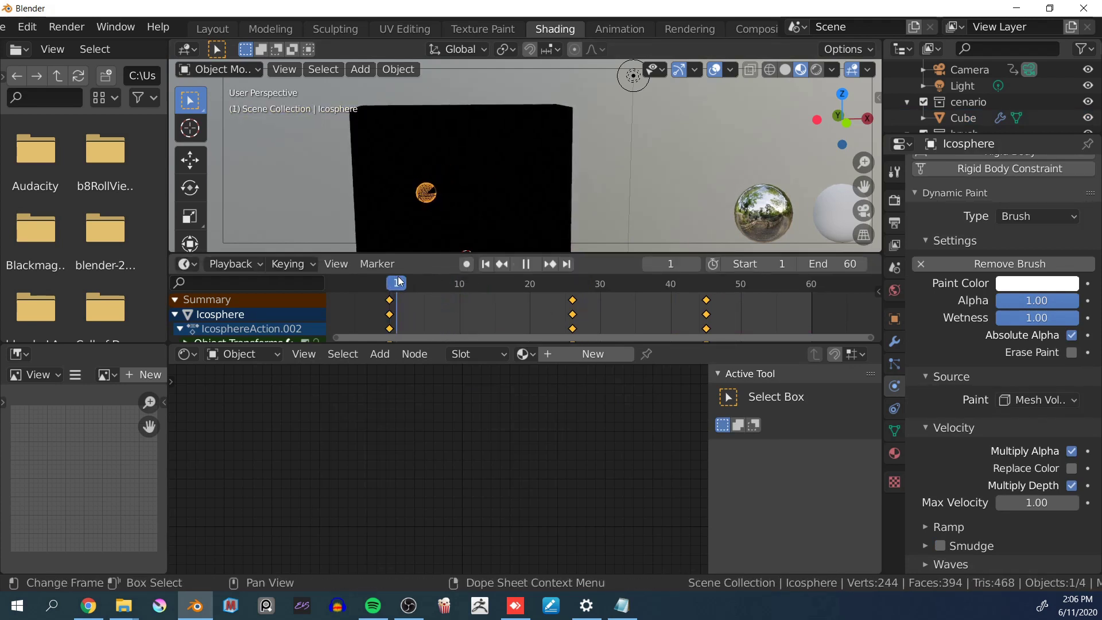
pyautogui.press('space')
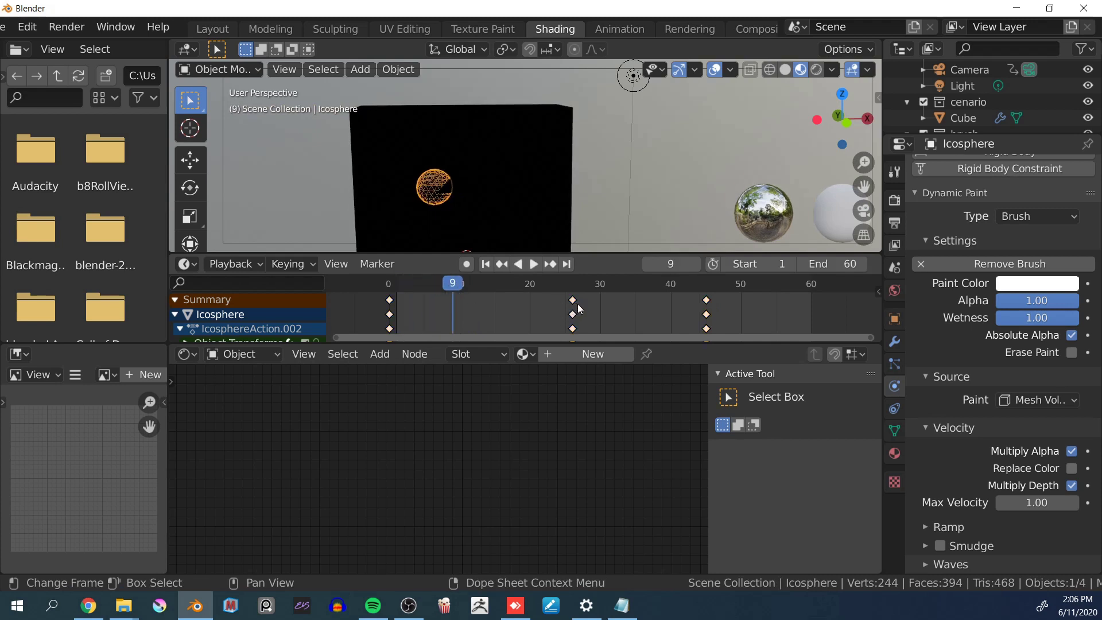
# Move the icosphere's middle keyframe to frame 21 and its last keyframe to frame 41
pyautogui.press('g')
pyautogui.click(531, 312)
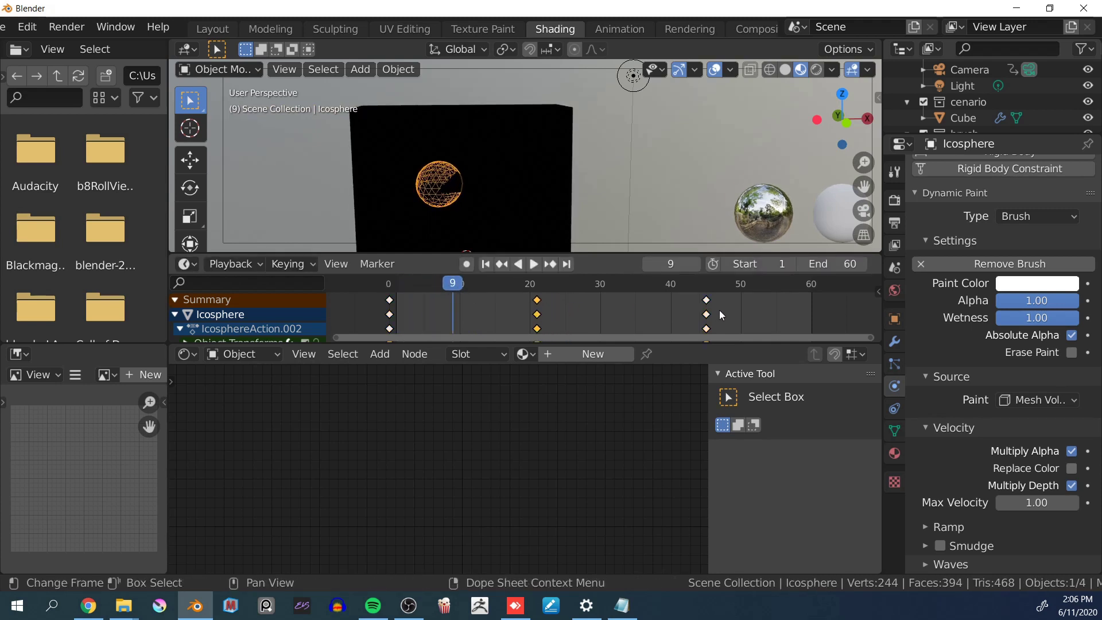
pyautogui.click(707, 299)
pyautogui.press('g')
pyautogui.click(679, 304)
# At frame 21, scale the icosphere up slightly and keyframe the new size
pyautogui.click(530, 283)
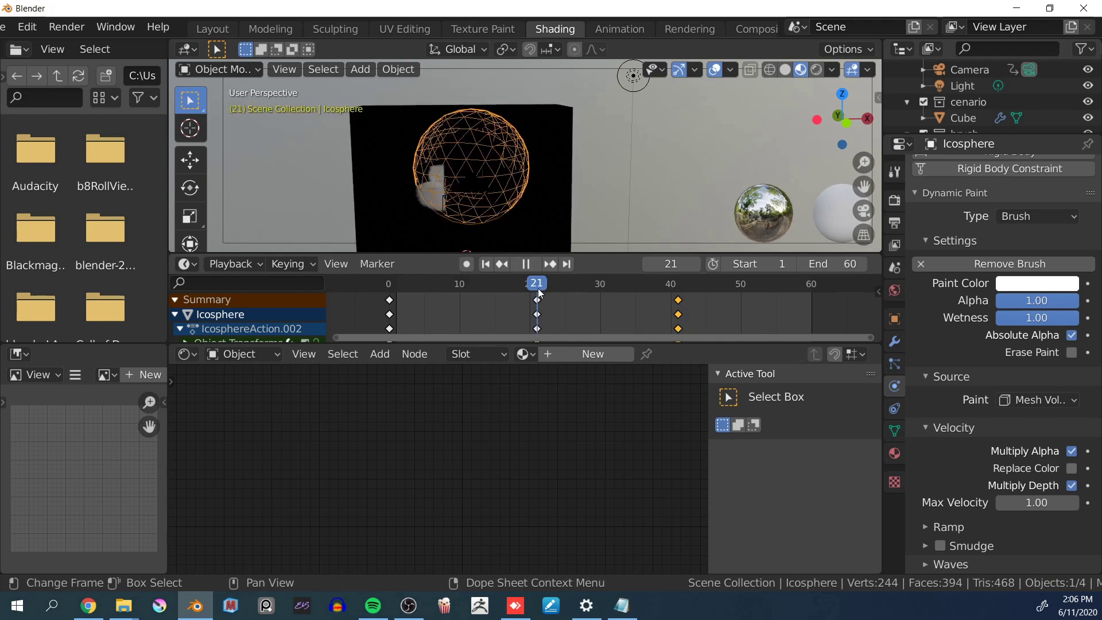
pyautogui.press('s')
pyautogui.click(601, 216)
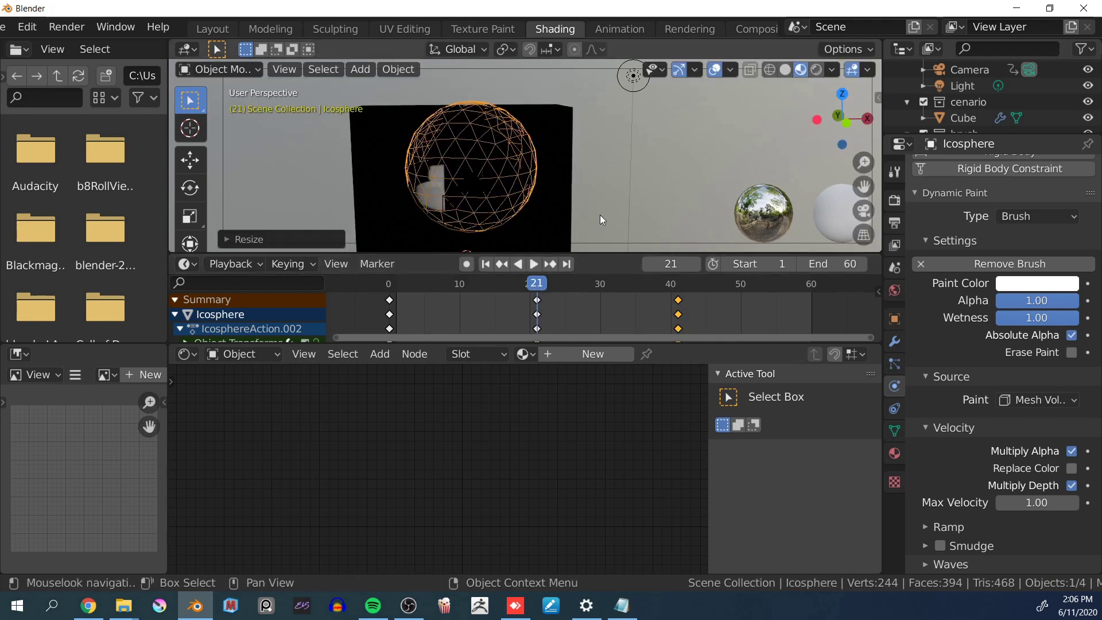
pyautogui.press('i')
pyautogui.click(600, 217)
# At the frame 41 keyframe, enlarge the icosphere slightly and insert a keyframe for it
pyautogui.click(678, 285)
pyautogui.press('s')
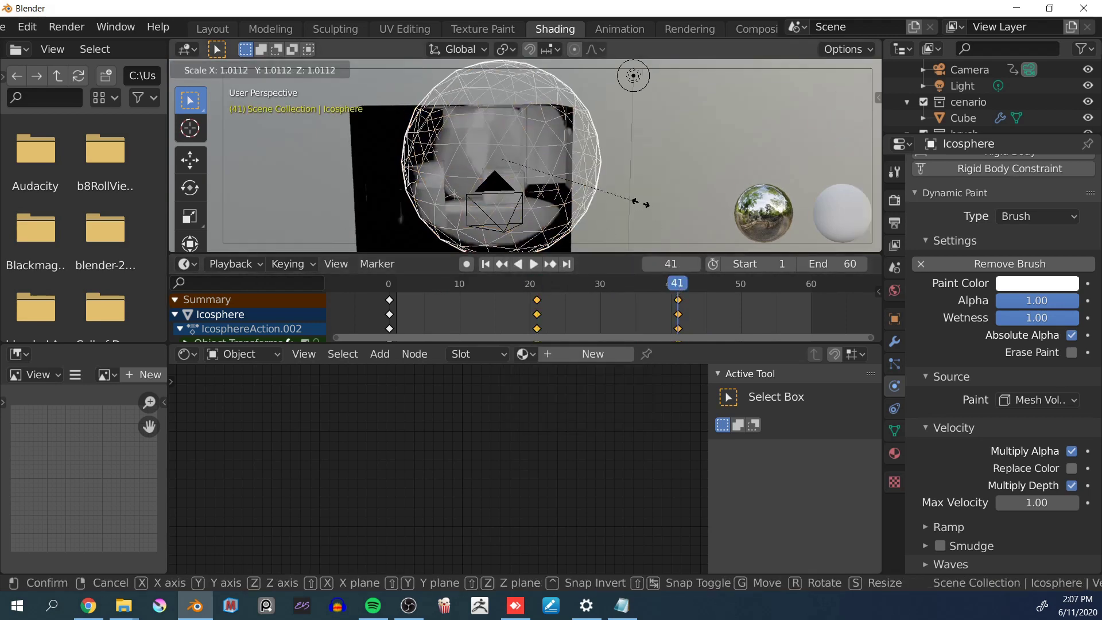
pyautogui.click(653, 205)
pyautogui.press('i')
pyautogui.click(654, 205)
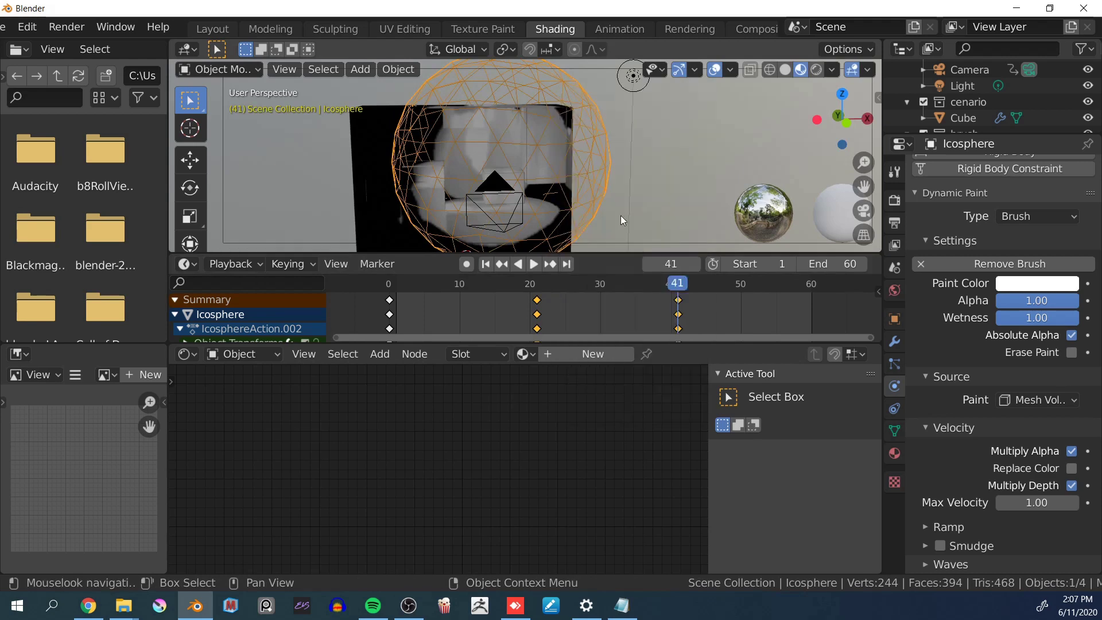
# Play the animation from the beginning to review the icosphere's faster growth
pyautogui.click(553, 287)
pyautogui.press('space')
pyautogui.moveTo(551, 285); pyautogui.dragTo(396, 287)
pyautogui.press('space')
pyautogui.press('space')
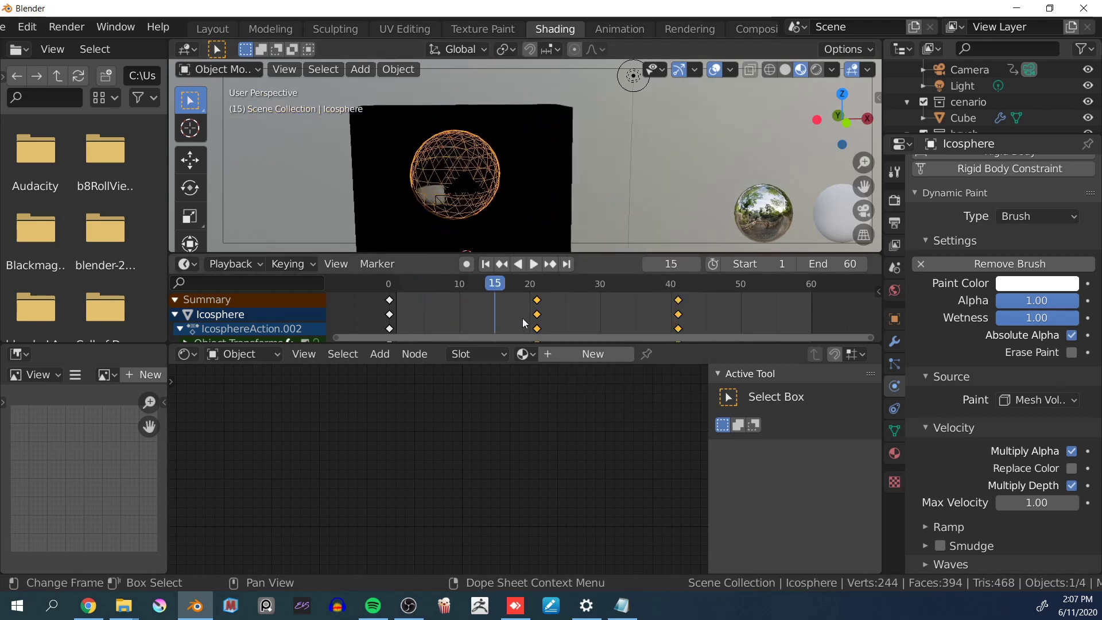
# Add a Turbulence force field, move it beside the cube's lower corner, and clear the selection
pyautogui.click(564, 204)
pyautogui.moveTo(563, 221); pyautogui.dragTo(590, 208, button='middle')
pyautogui.hotkey('shift', 'a')
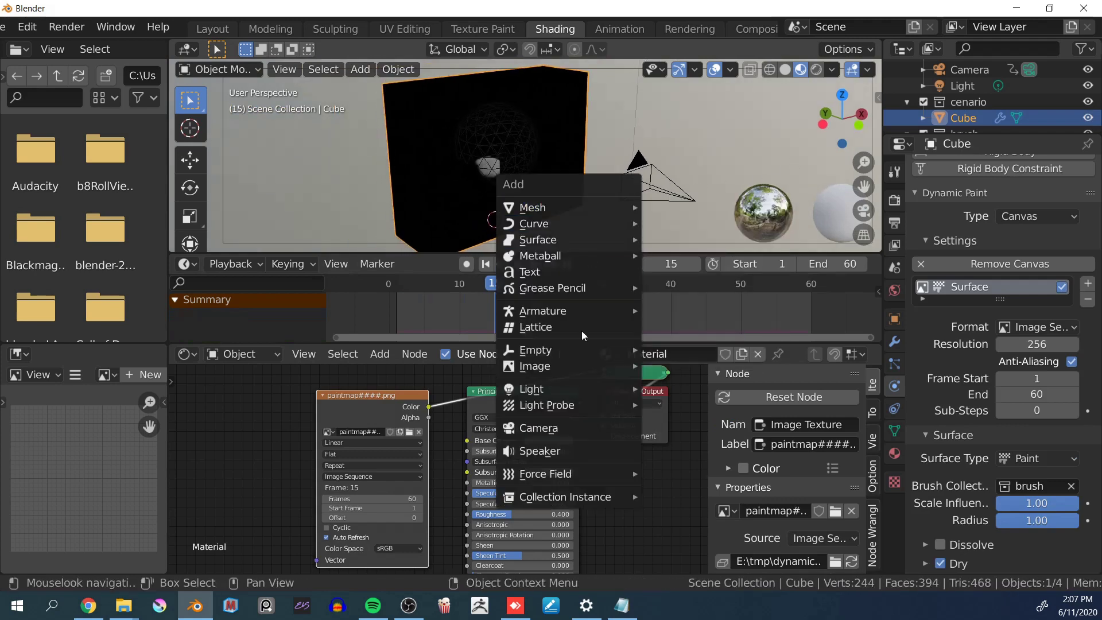
pyautogui.moveTo(568, 474)
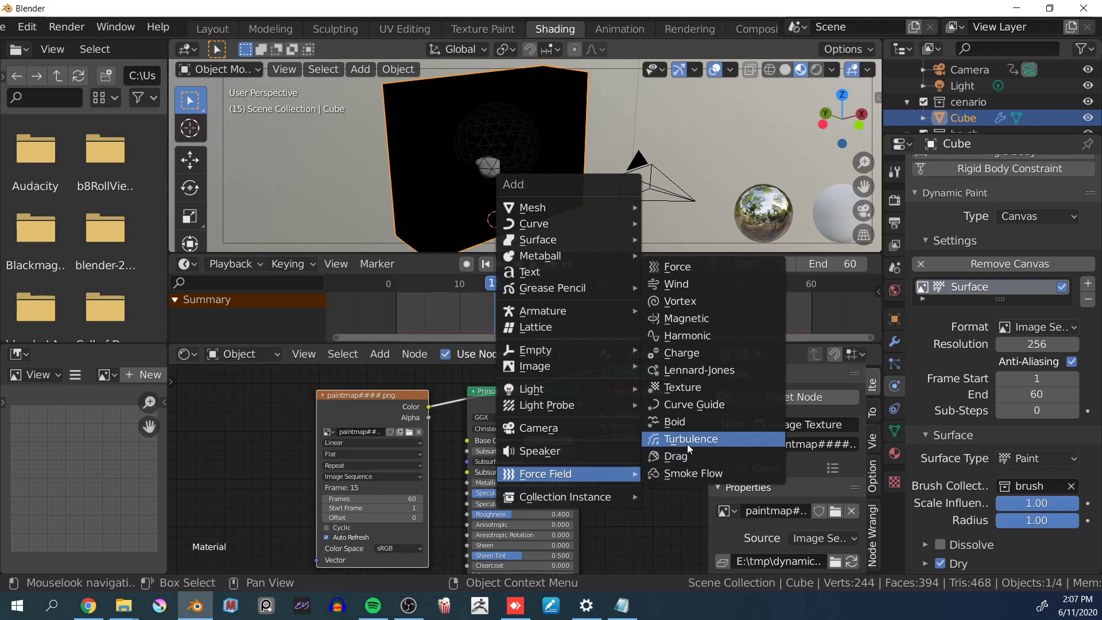
pyautogui.click(688, 443)
pyautogui.keyDown('ctrl'); pyautogui.moveTo(532, 201); pyautogui.dragTo(490, 252, button='middle'); pyautogui.keyUp('ctrl')
pyautogui.press('g')
pyautogui.click(572, 182)
pyautogui.keyDown('ctrl'); pyautogui.moveTo(559, 146); pyautogui.dragTo(570, 133, button='middle'); pyautogui.keyUp('ctrl')
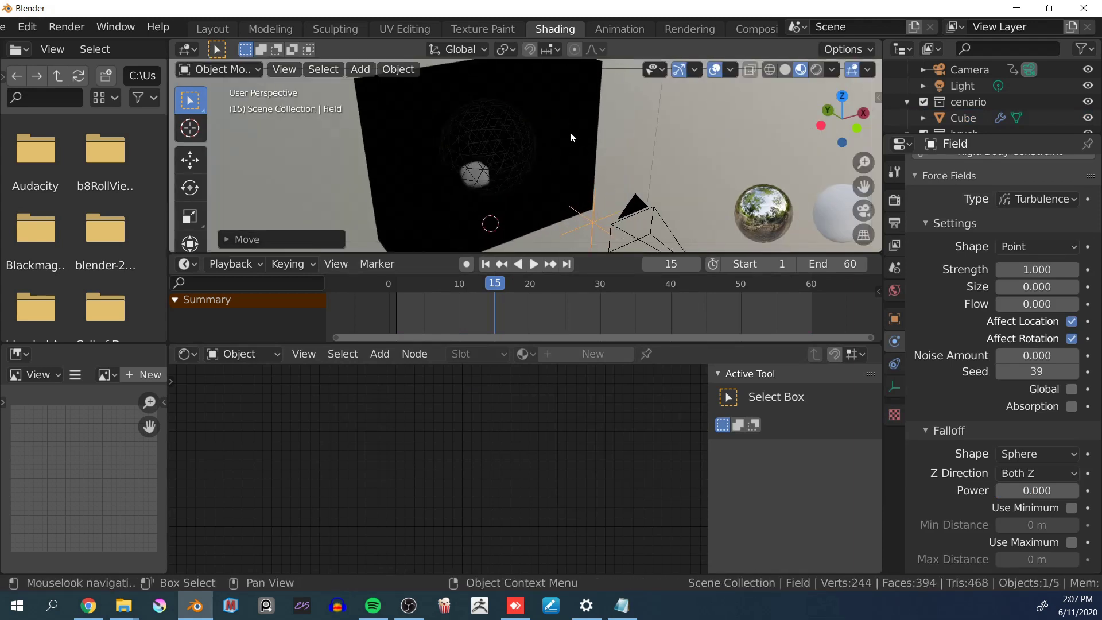
pyautogui.moveTo(480, 210); pyautogui.dragTo(478, 191, button='middle')
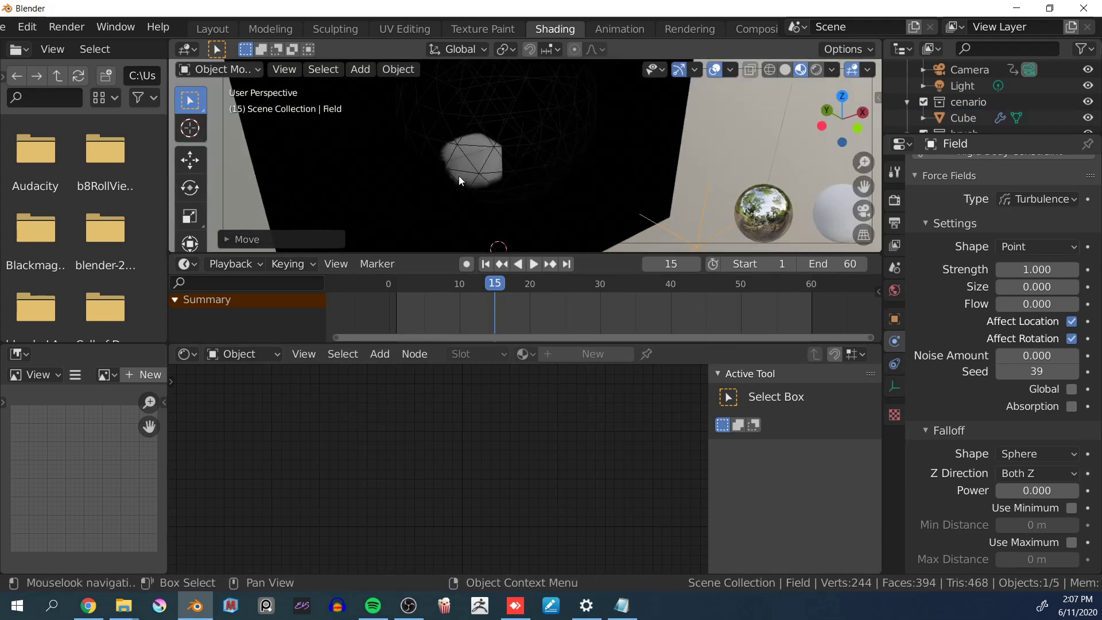
pyautogui.keyDown('shift'); pyautogui.click(457, 179); pyautogui.keyUp('shift')
pyautogui.hotkey('alt', 'a')
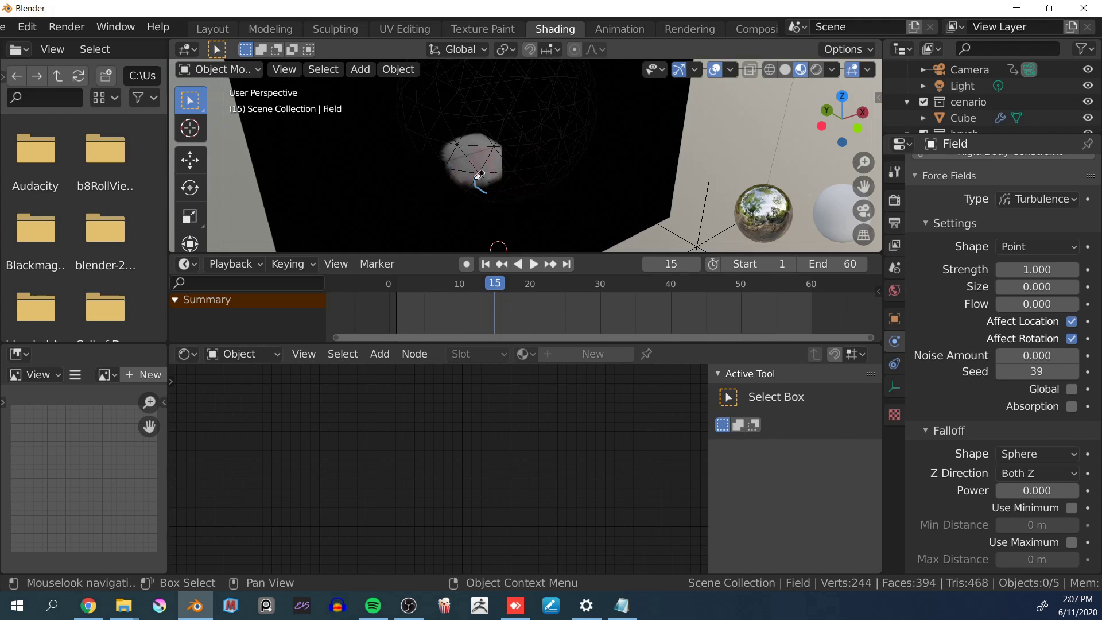
# Set the Turbulence field's strength to 2 and its noise amount to 0.93
pyautogui.moveTo(494, 190); pyautogui.dragTo(601, 148, button='middle')
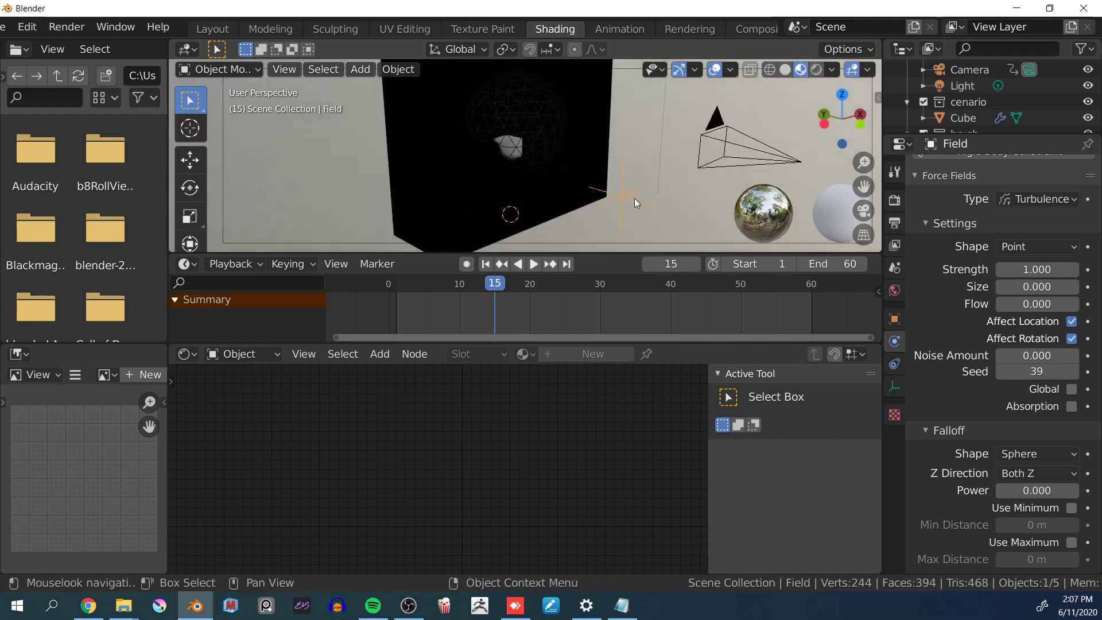
pyautogui.click(894, 364)
pyautogui.click(894, 341)
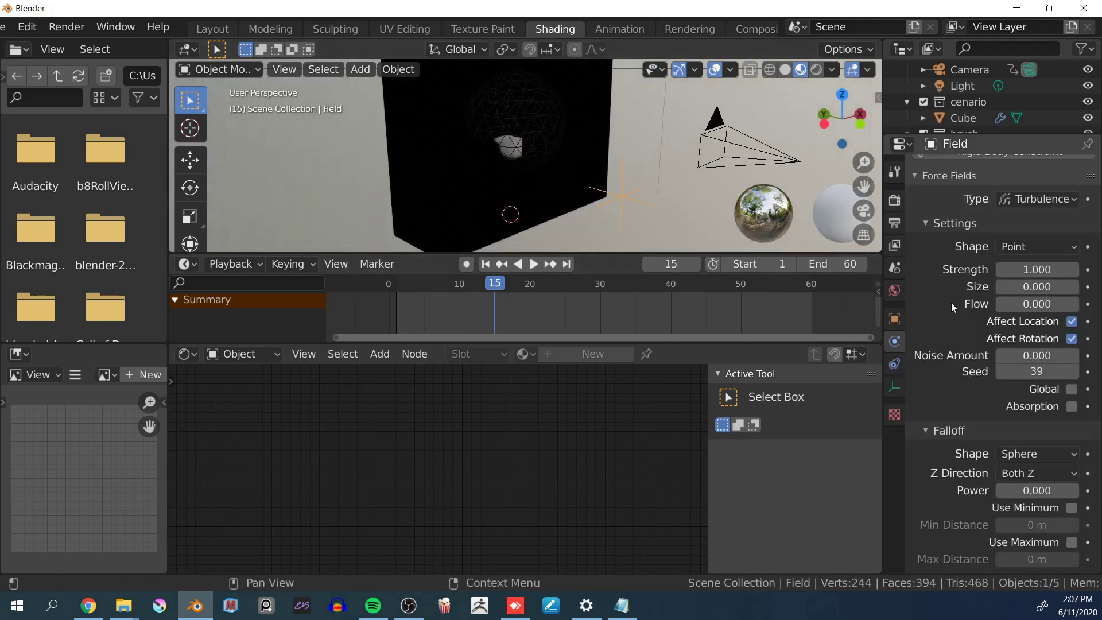
pyautogui.click(1021, 270)
pyautogui.write('2')
pyautogui.press('Return')
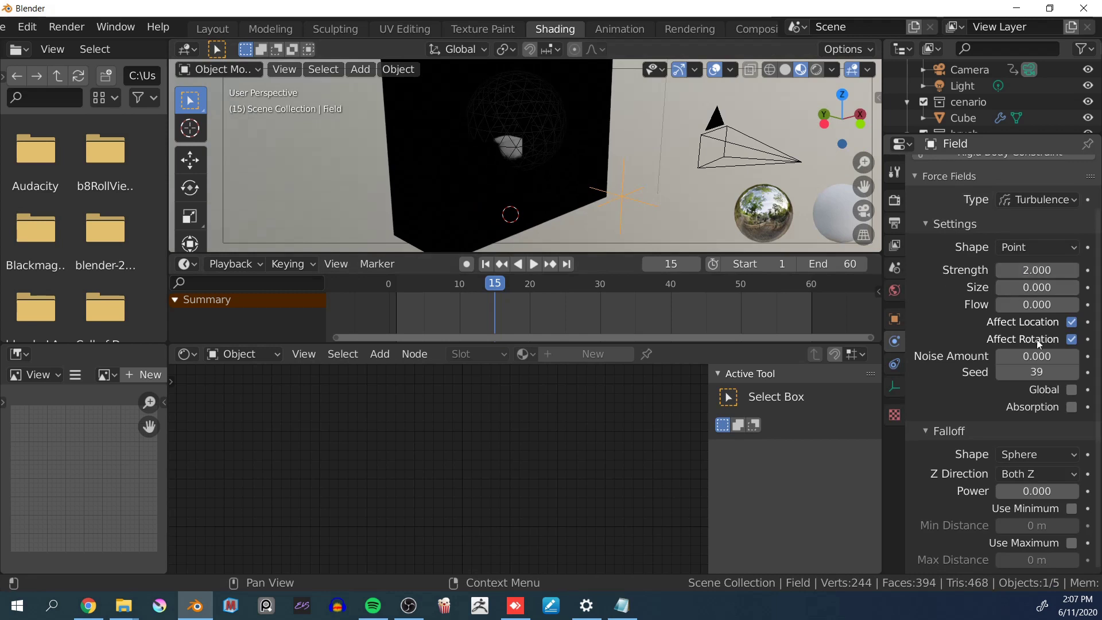
pyautogui.moveTo(1030, 356); pyautogui.dragTo(1047, 356)
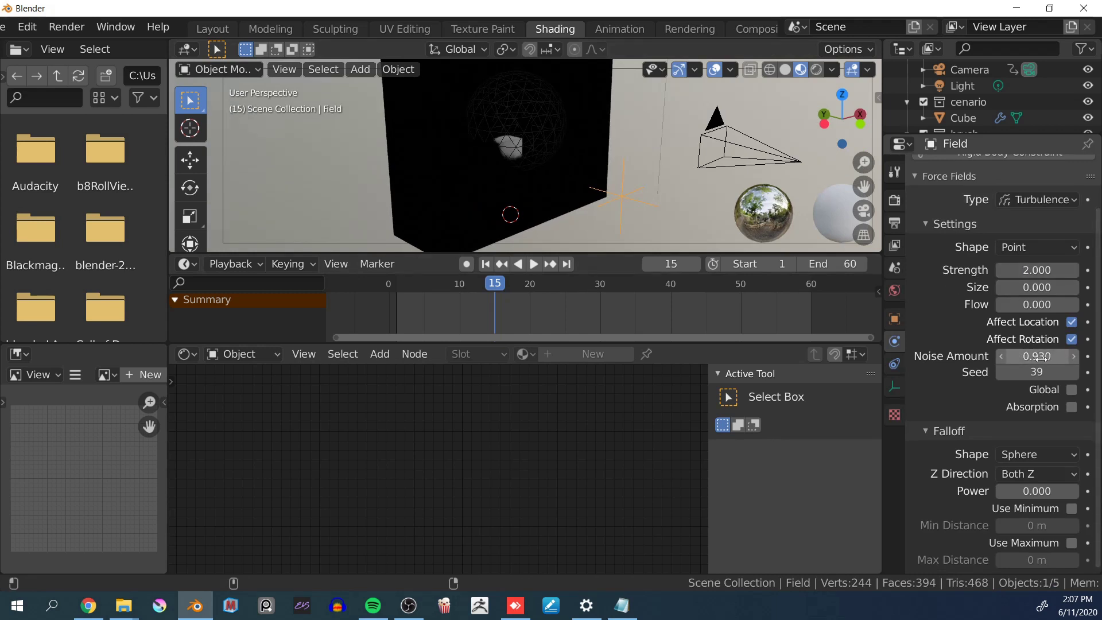
# Select the cube and set its Dynamic Paint canvas resolution to 2048
pyautogui.moveTo(568, 143); pyautogui.dragTo(617, 172, button='middle')
pyautogui.click(622, 126)
pyautogui.keyDown('shift'); pyautogui.moveTo(606, 109); pyautogui.dragTo(600, 149, button='middle'); pyautogui.keyUp('shift')
pyautogui.scroll(2, 600, 150)
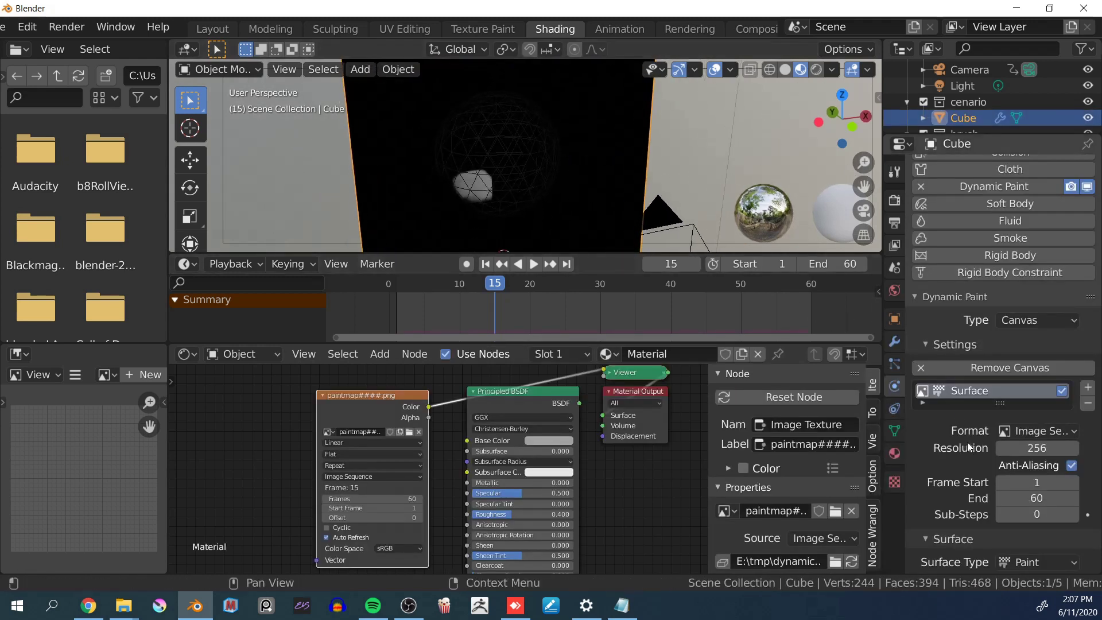
pyautogui.scroll(-2, 1011, 402)
pyautogui.doubleClick(1035, 394)
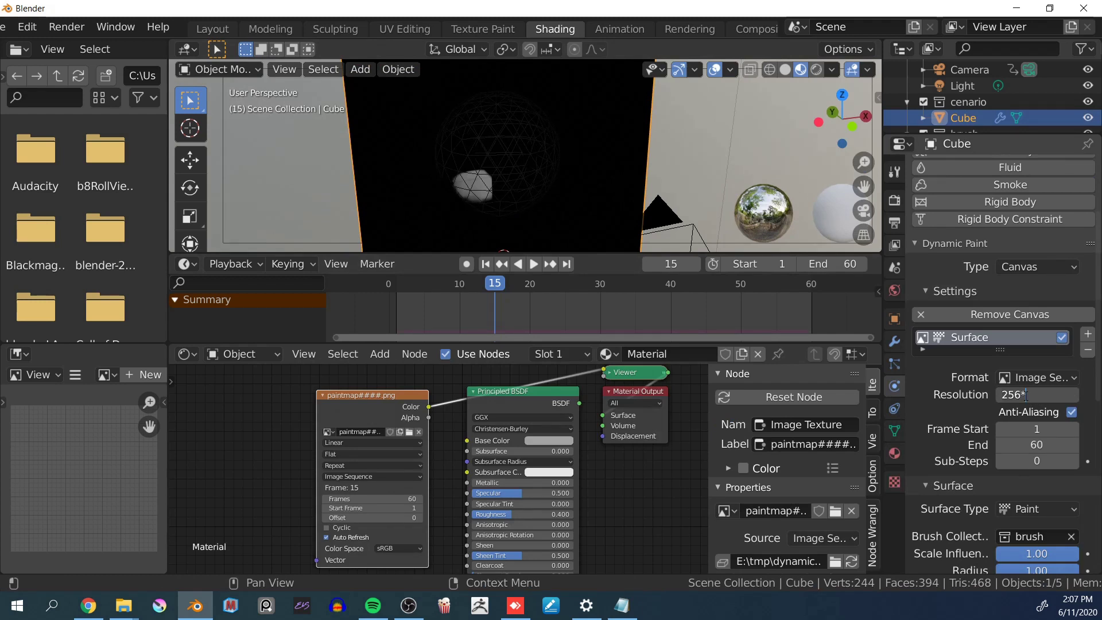
pyautogui.write('*8')
pyautogui.press('Return')
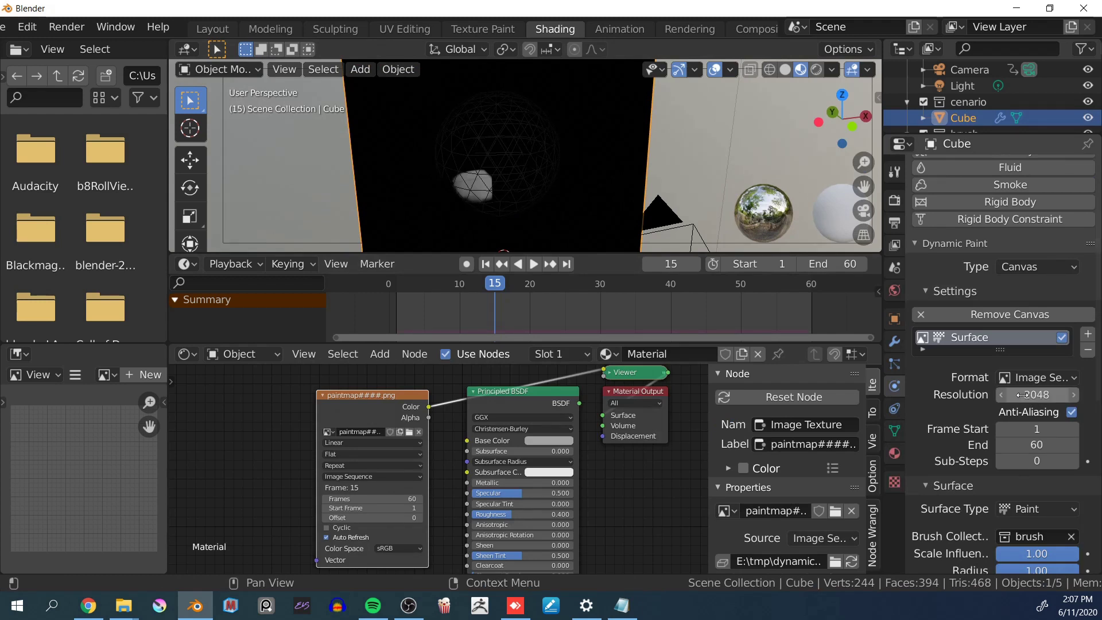
# Bake the cube's Dynamic Paint image sequence again
pyautogui.scroll(-4, 950, 299)
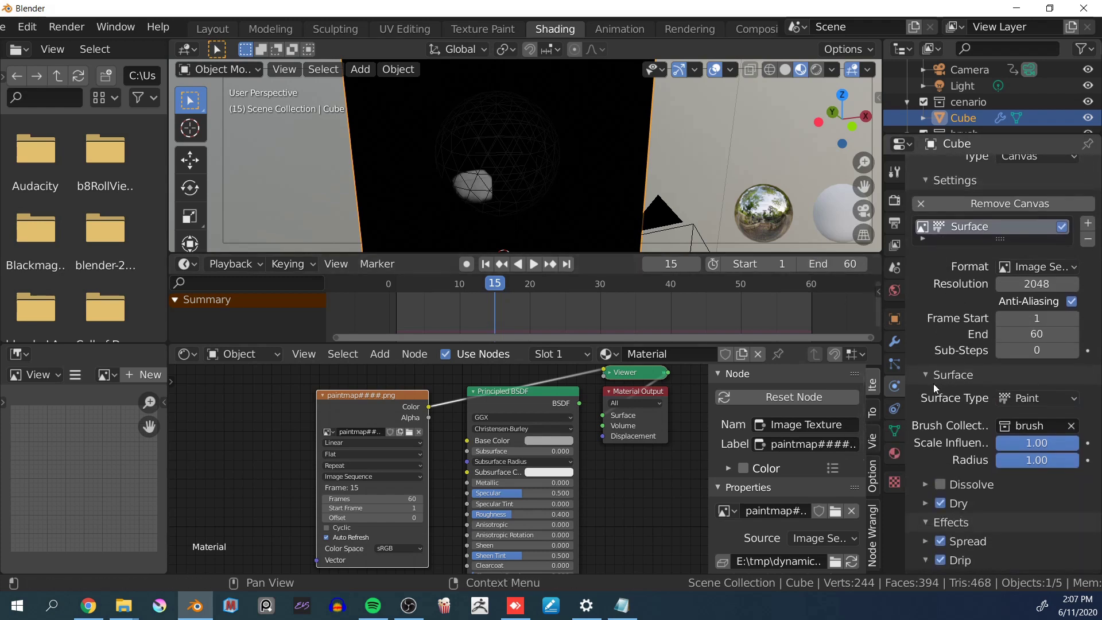
pyautogui.scroll(-9, 980, 475)
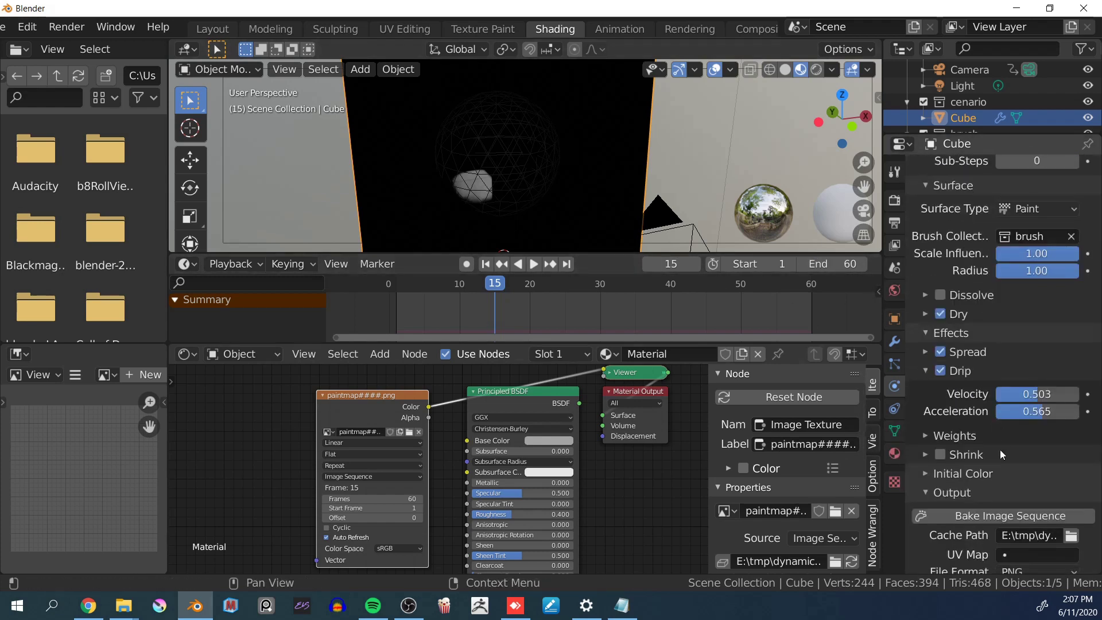
pyautogui.click(990, 448)
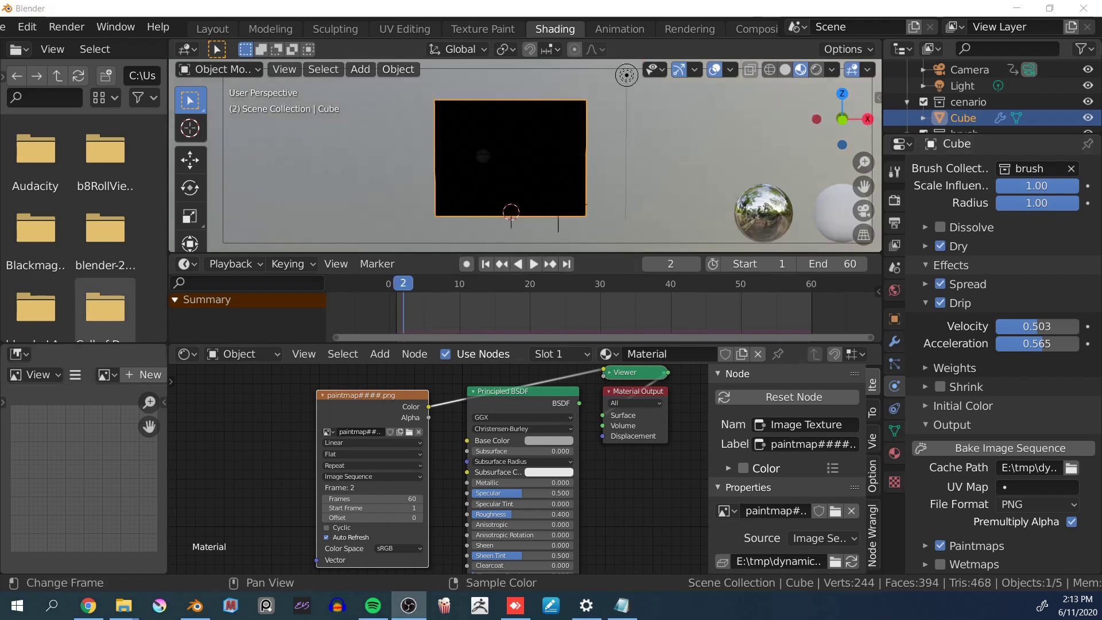
# Play the baked animation in an enlarged viewport to review the paint spread and drips, rewind it, and restore the layout
pyautogui.click(426, 284)
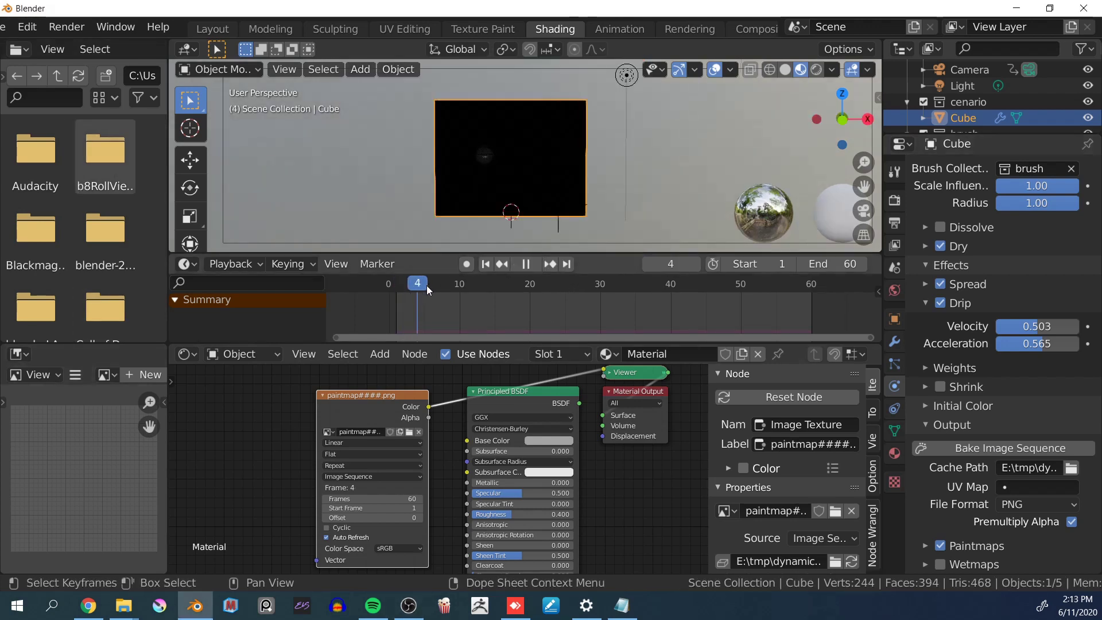
pyautogui.press('space')
pyautogui.scroll(2, 534, 178)
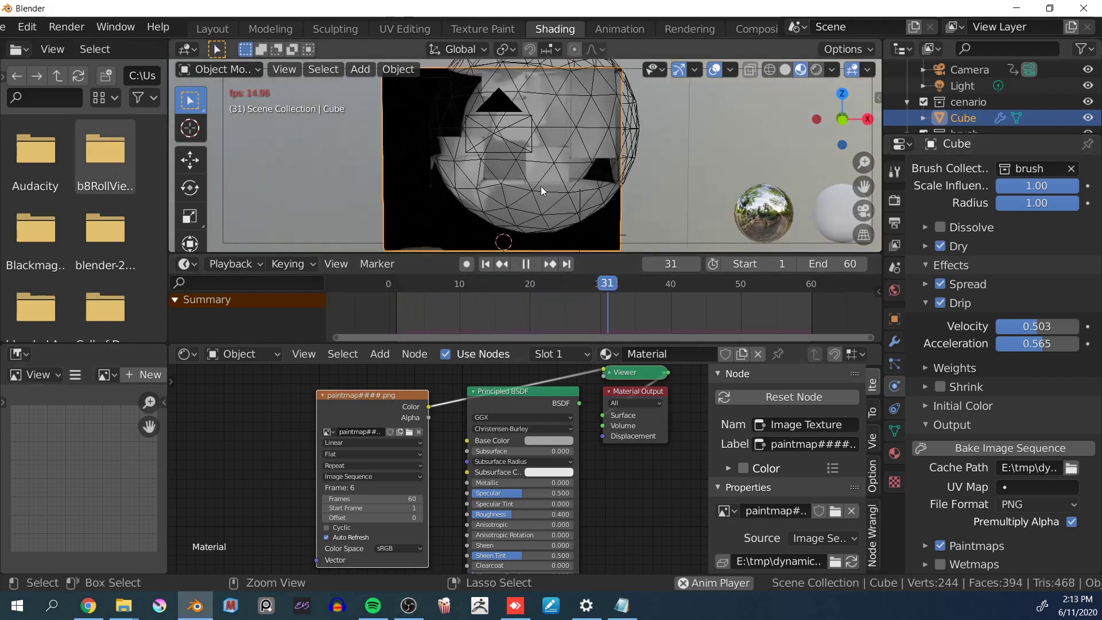
pyautogui.hotkey('ctrl', 'space')
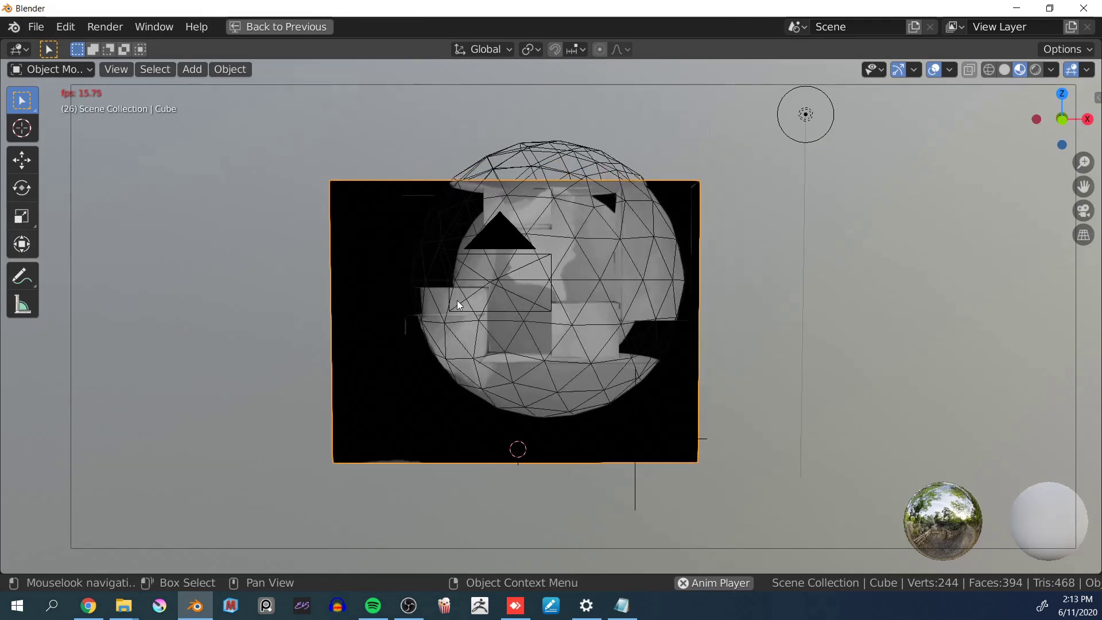
pyautogui.press('space')
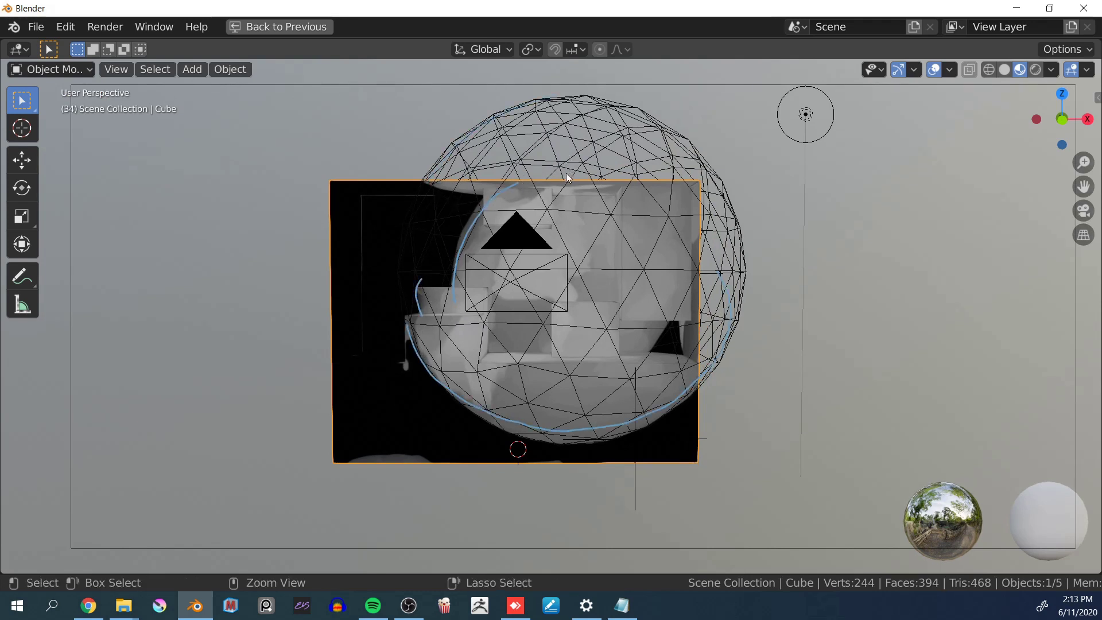
pyautogui.hotkey('shift', 'Left')
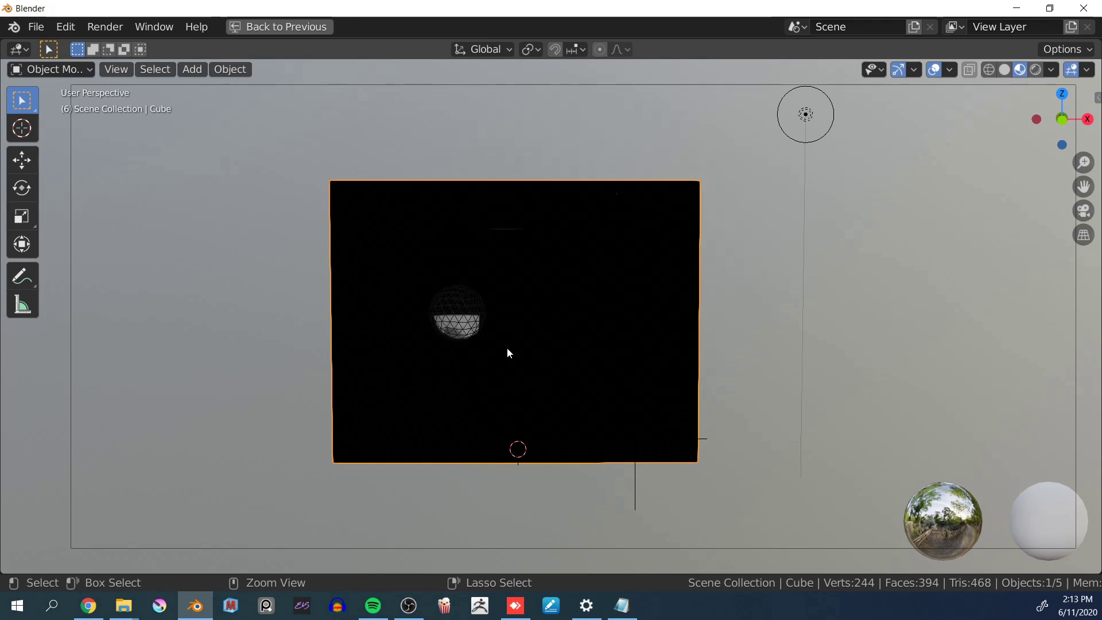
pyautogui.hotkey('ctrl', 'space')
# Select the icosphere, scrub to frame 24 and add a Displace modifier to it
pyautogui.click(467, 172)
pyautogui.moveTo(467, 176); pyautogui.dragTo(518, 203, button='middle')
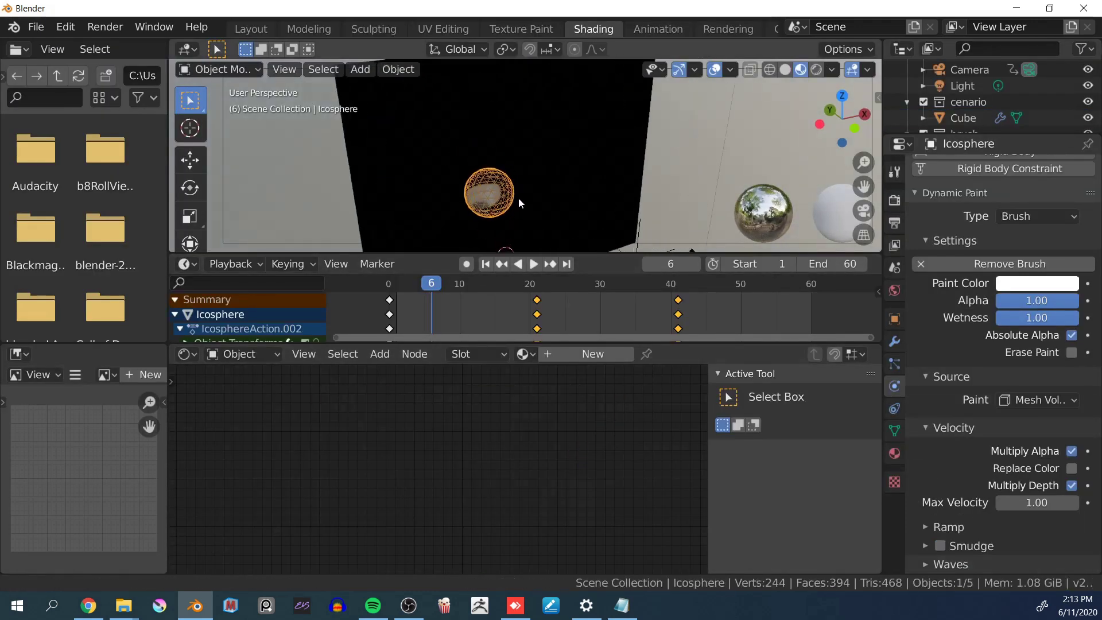
pyautogui.moveTo(456, 283); pyautogui.dragTo(558, 283)
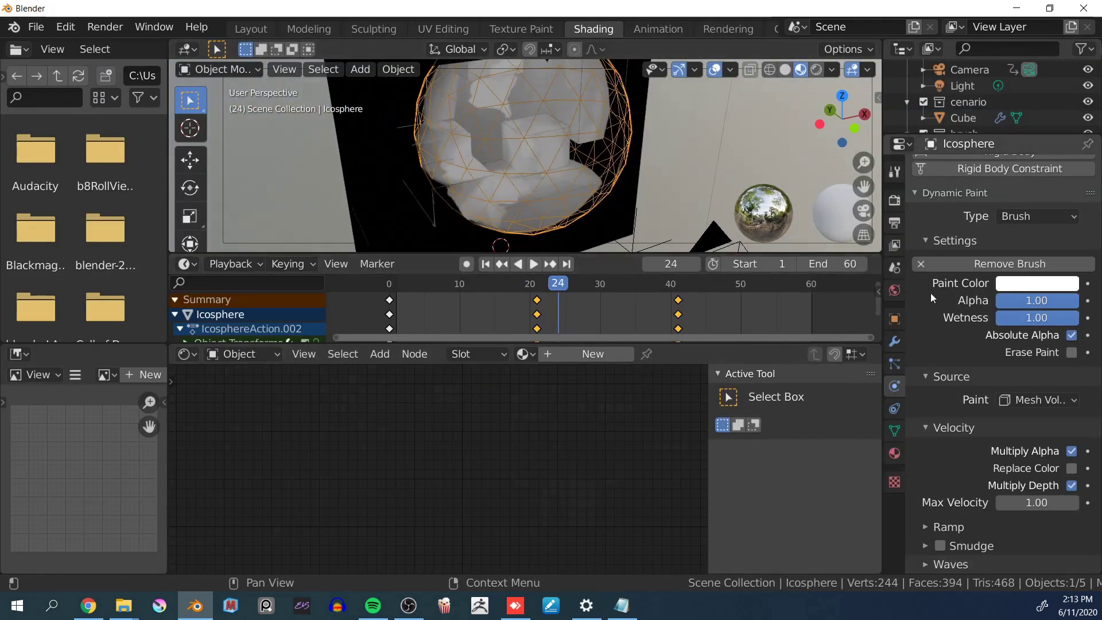
pyautogui.click(895, 343)
pyautogui.click(945, 168)
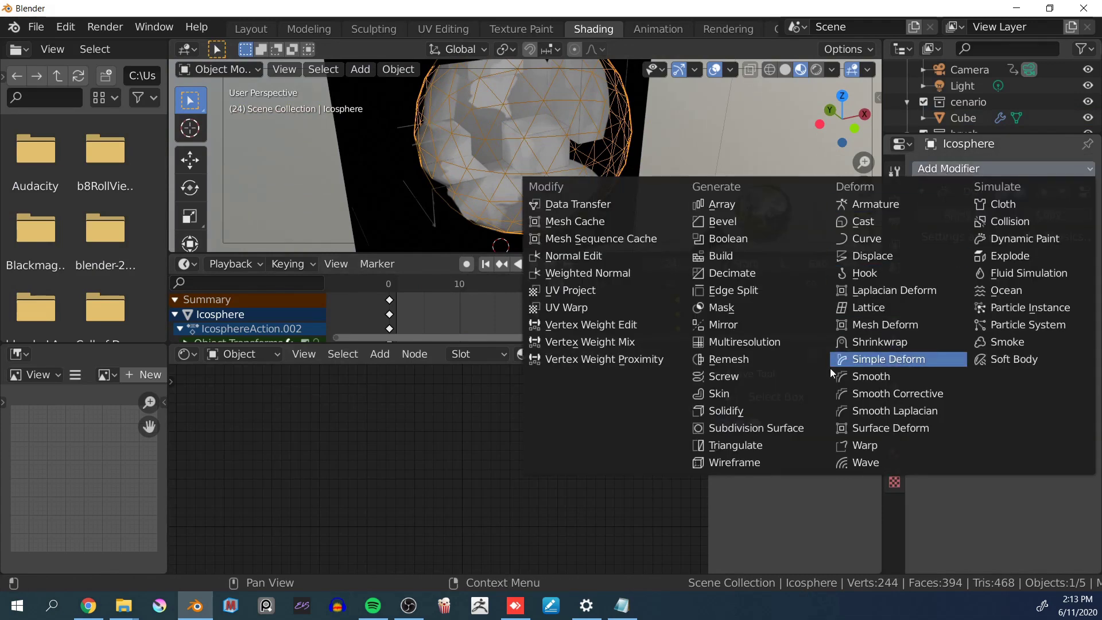
pyautogui.click(871, 256)
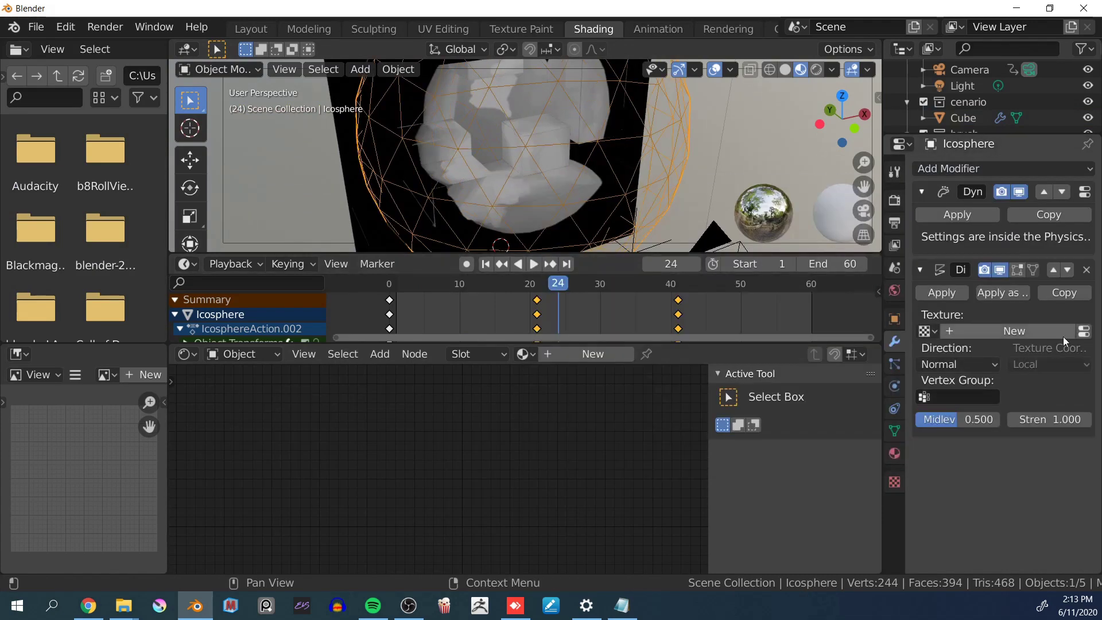
# Create a new Clouds texture for the Displace modifier and set its size to 0.79
pyautogui.click(1015, 331)
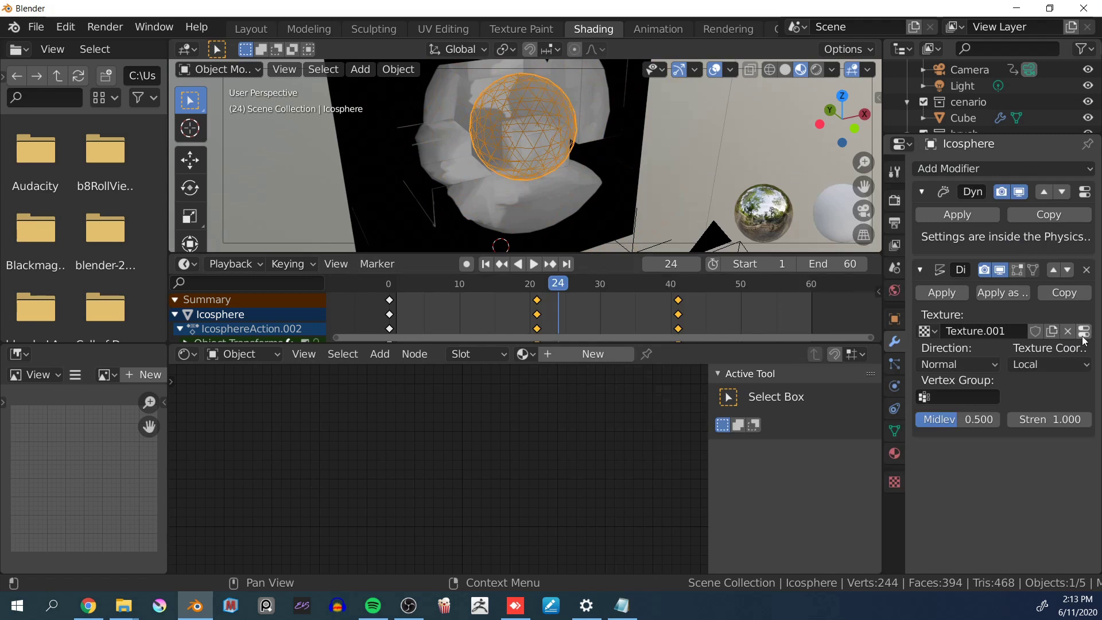
pyautogui.click(1083, 333)
pyautogui.click(990, 216)
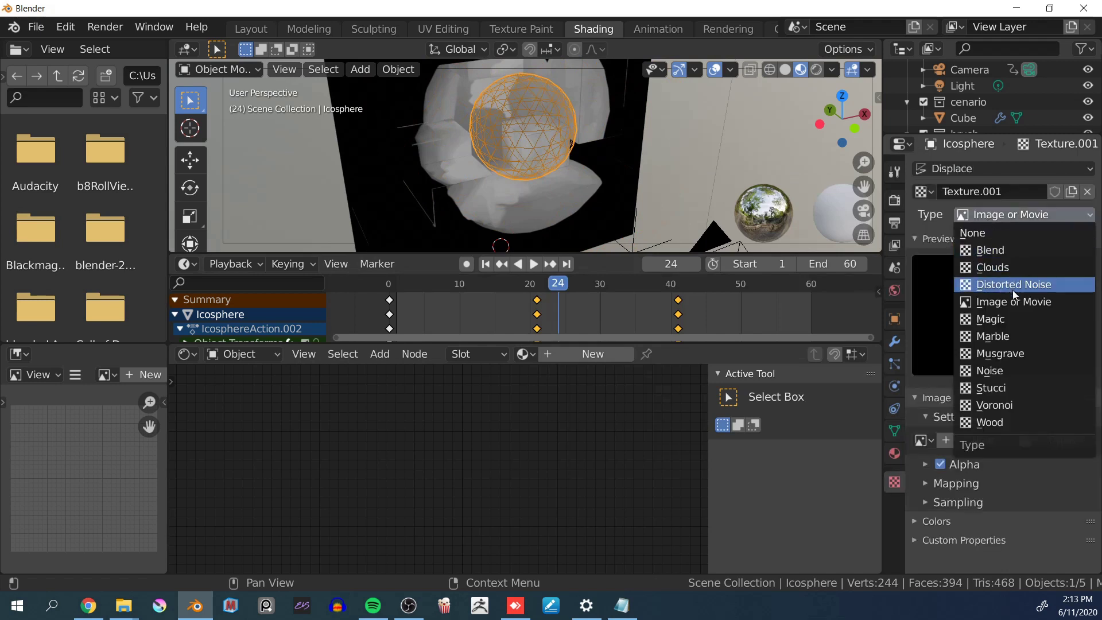
pyautogui.click(991, 267)
pyautogui.moveTo(652, 188); pyautogui.dragTo(627, 160, button='middle')
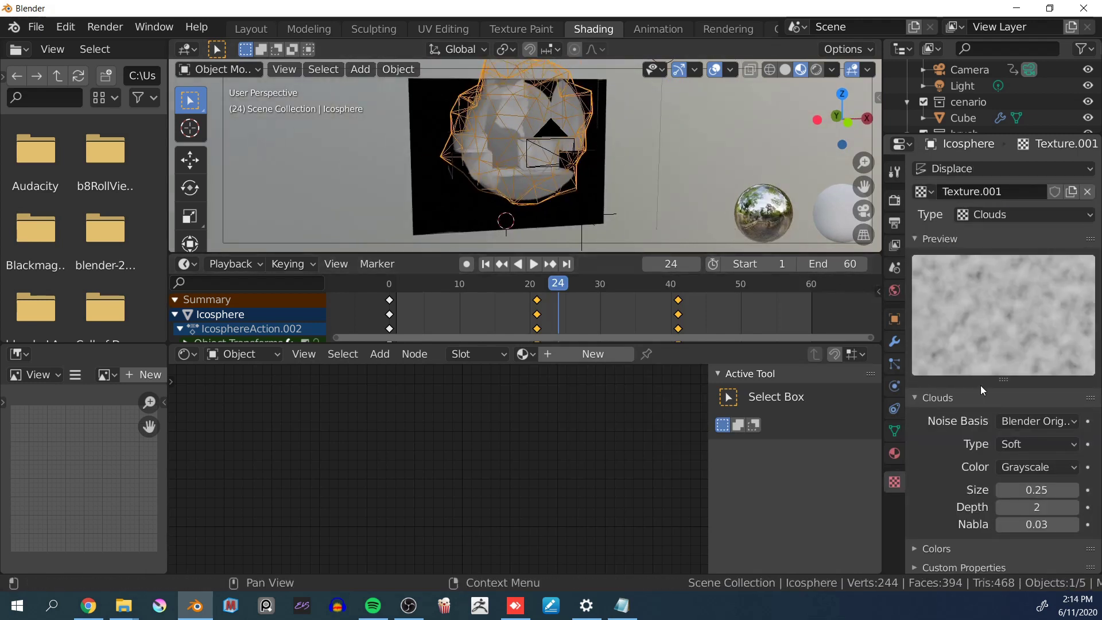
pyautogui.moveTo(1032, 489); pyautogui.dragTo(985, 491)
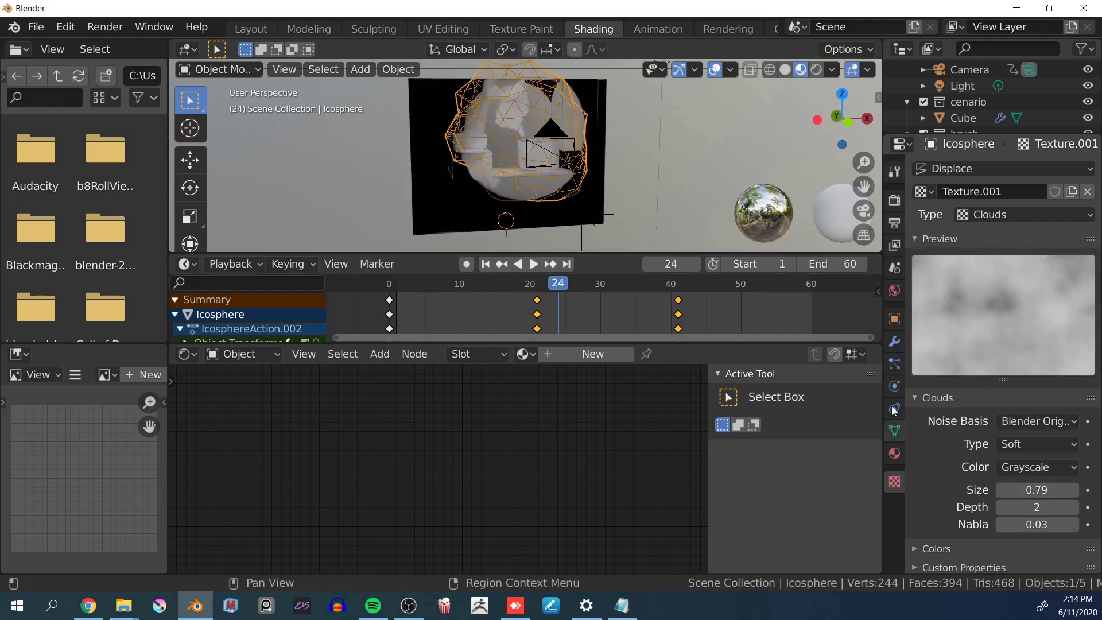
# Add a one-level Subdivision Surface modifier to the icosphere and place it before the Displace modifier
pyautogui.click(895, 342)
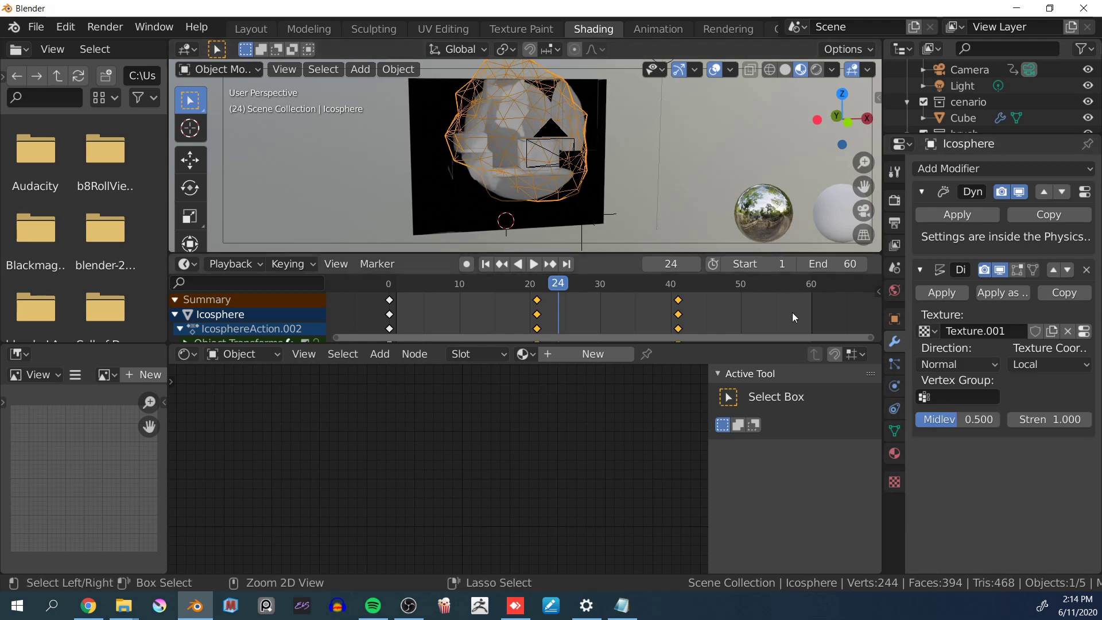
pyautogui.hotkey('ctrl', '1')
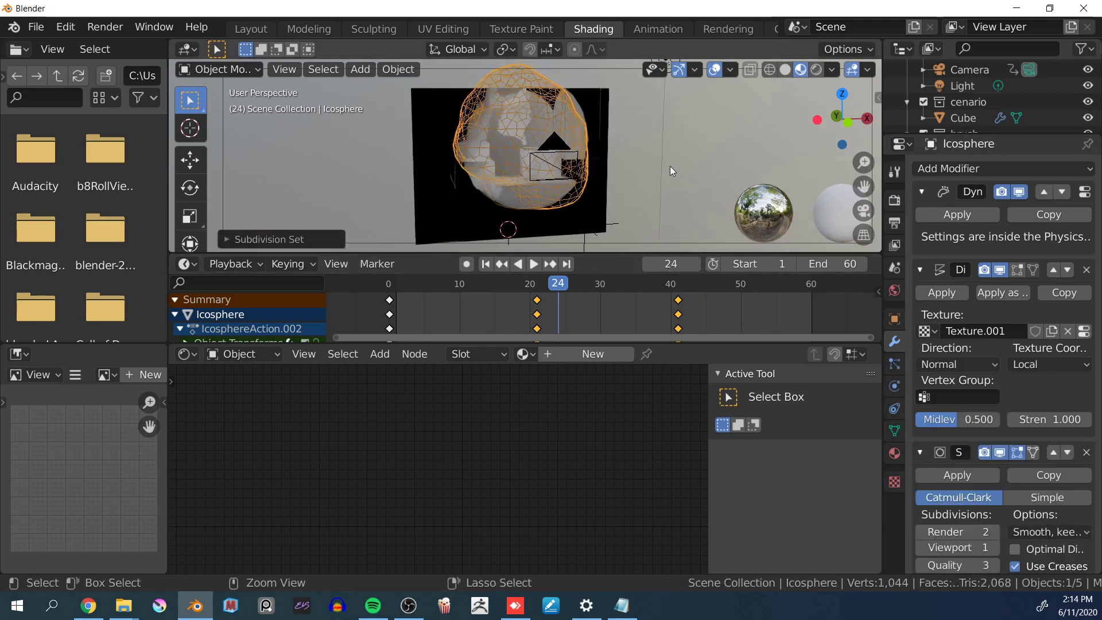
pyautogui.hotkey('ctrl', '2')
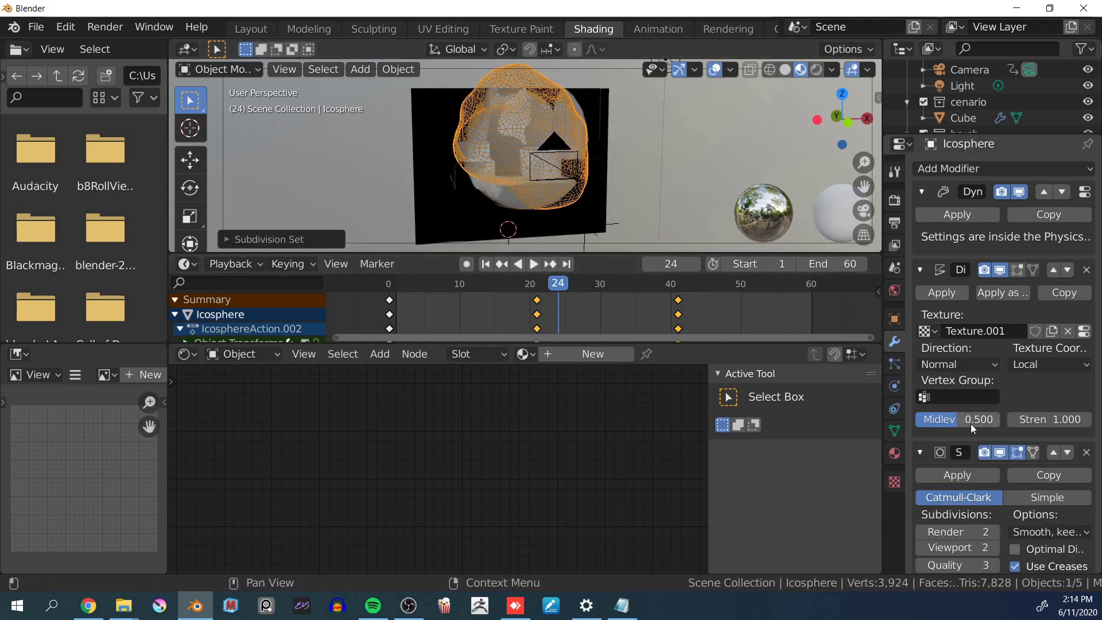
pyautogui.scroll(-1, 977, 425)
pyautogui.hotkey('ctrl', '1')
pyautogui.click(922, 515)
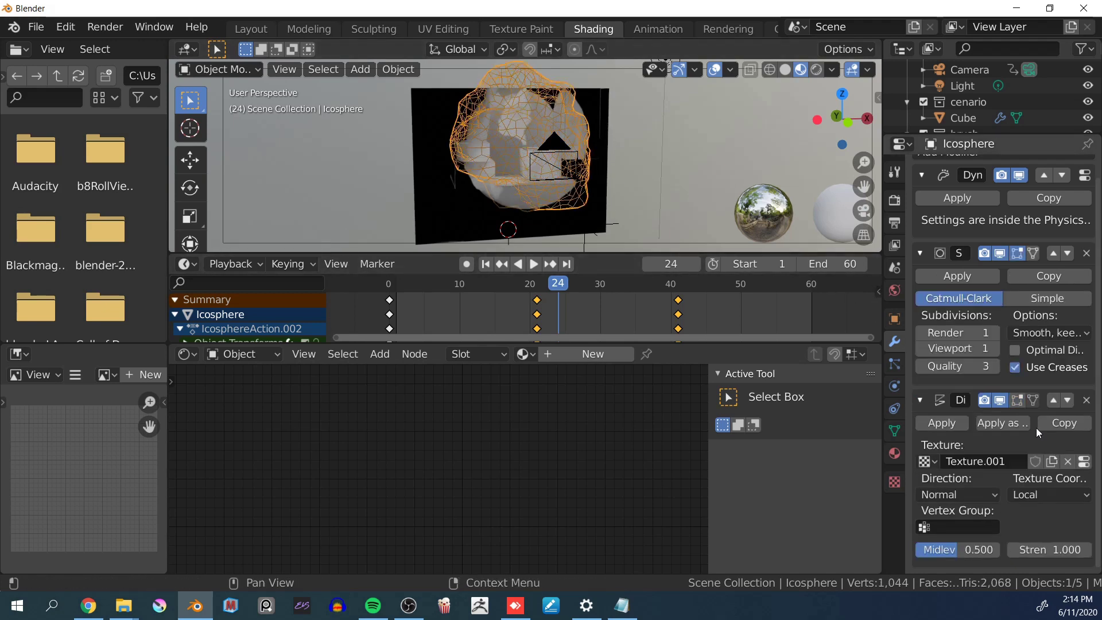
# Inspect the displaced icosphere up close and raise the Displace strength to 1.42
pyautogui.moveTo(531, 170); pyautogui.dragTo(474, 120, button='middle')
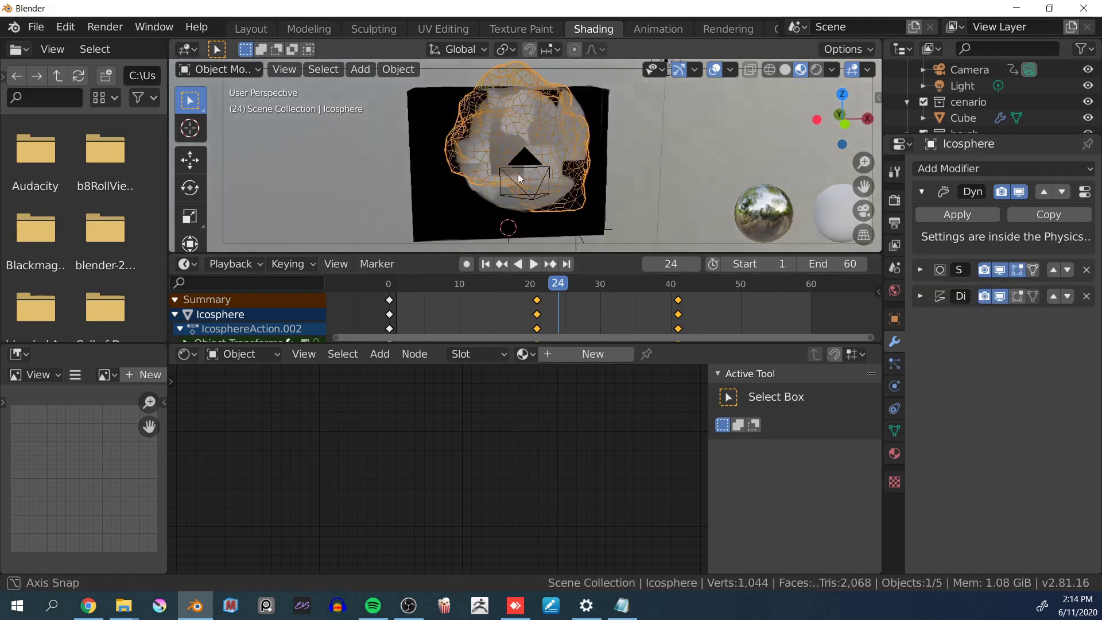
pyautogui.scroll(6, 452, 135)
pyautogui.scroll(-1, 465, 94)
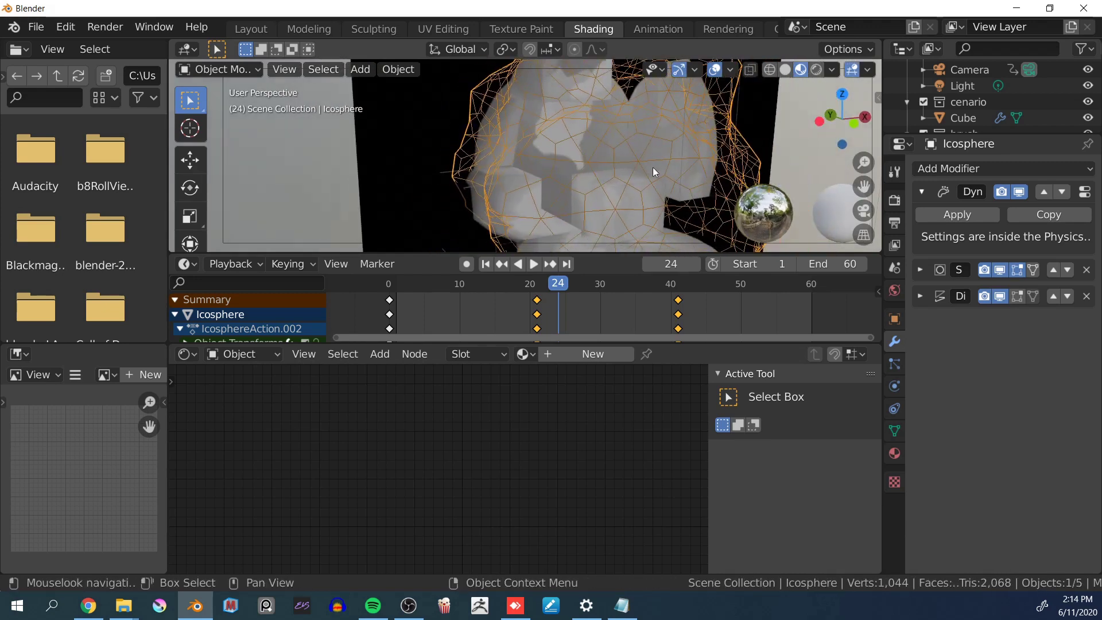
pyautogui.click(920, 297)
pyautogui.moveTo(1050, 446); pyautogui.dragTo(1074, 446)
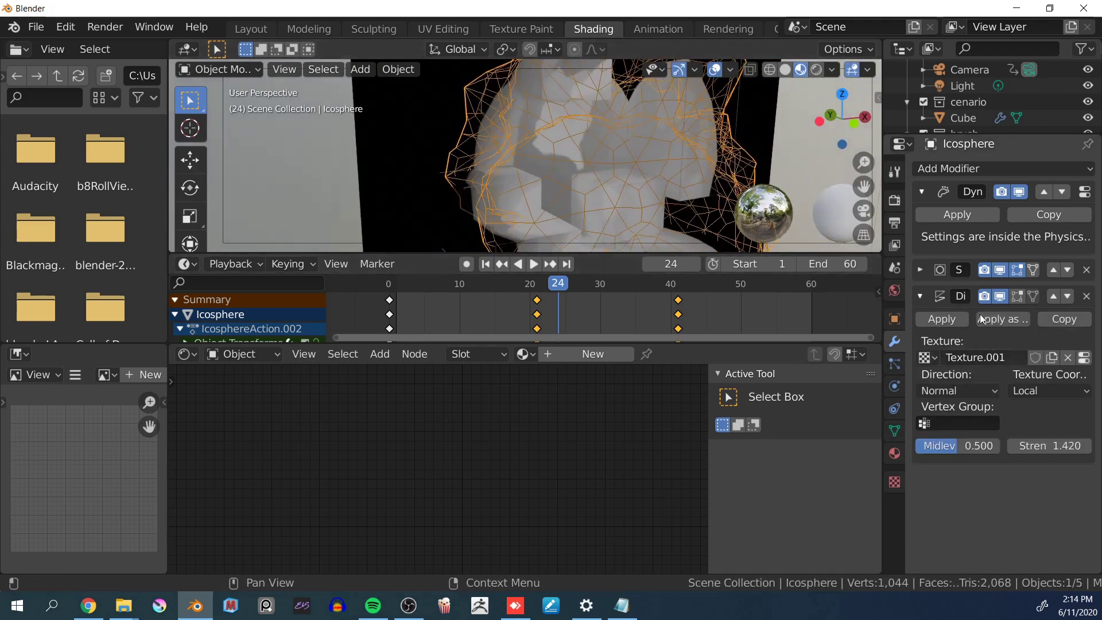
# Add a second Subdivision Surface modifier after the Displace modifier and collapse both modifiers' settings
pyautogui.click(947, 168)
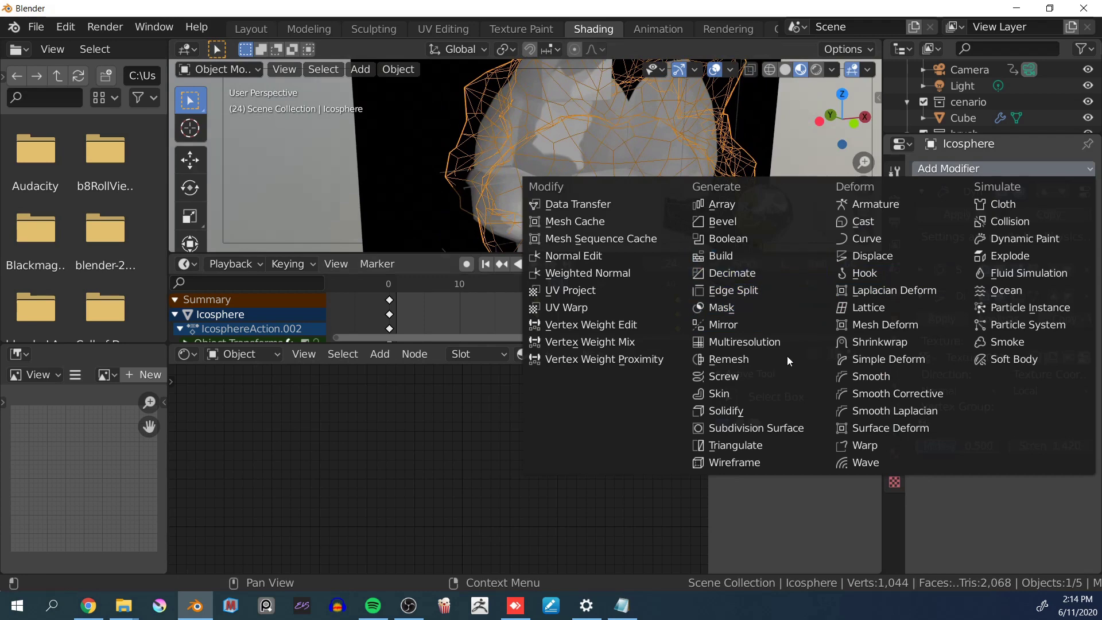
pyautogui.click(744, 430)
pyautogui.scroll(-2, 927, 470)
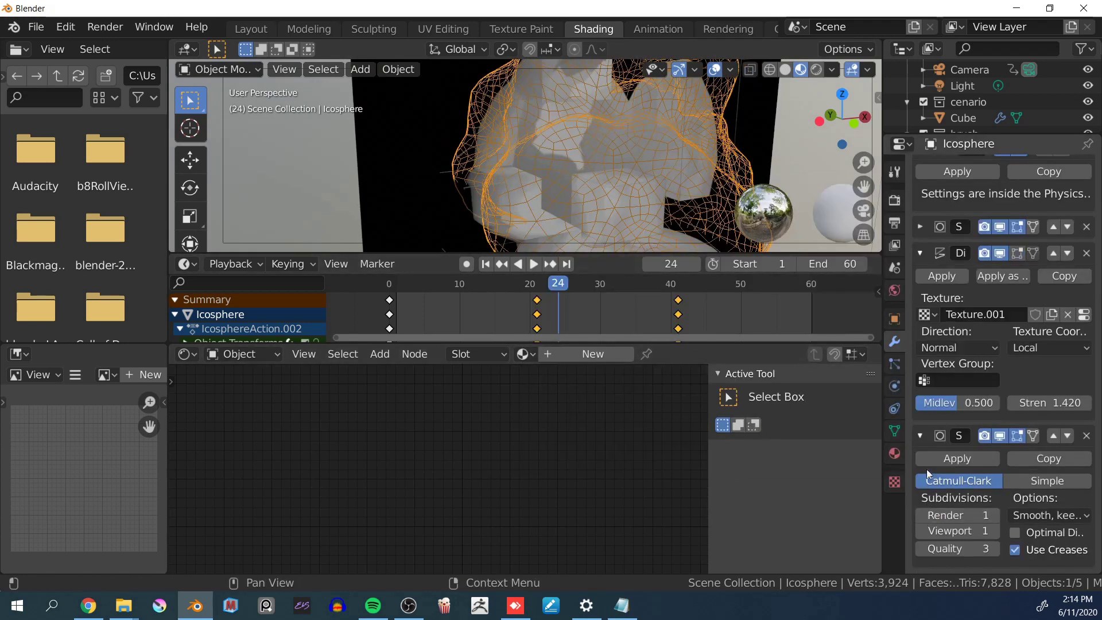
pyautogui.moveTo(607, 177)
pyautogui.mouseDown(button='middle')
pyautogui.moveTo(581, 167)
pyautogui.moveTo(569, 140)
pyautogui.moveTo(600, 170)
pyautogui.mouseUp(button='middle')
pyautogui.scroll(-5, 569, 141)
pyautogui.click(921, 438)
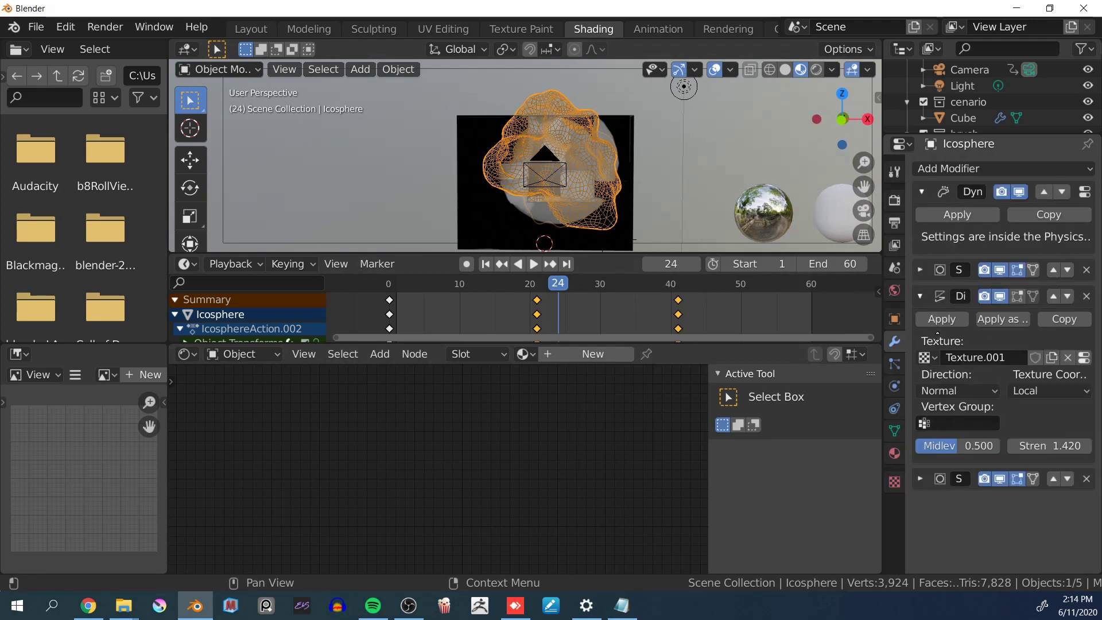
pyautogui.click(921, 296)
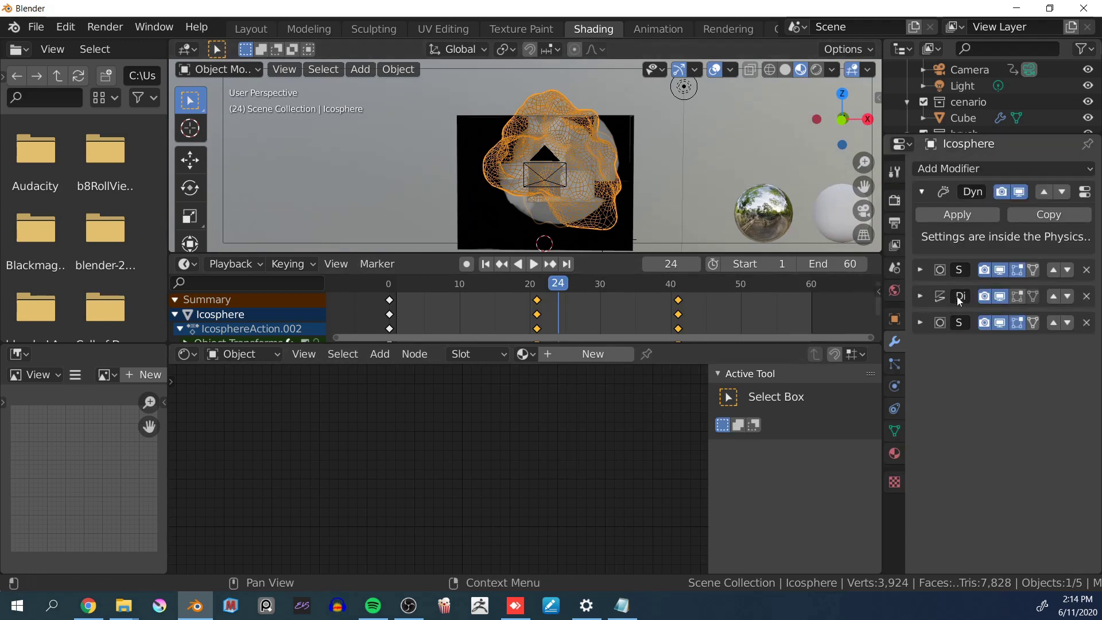
pyautogui.scroll(2, 821, 190)
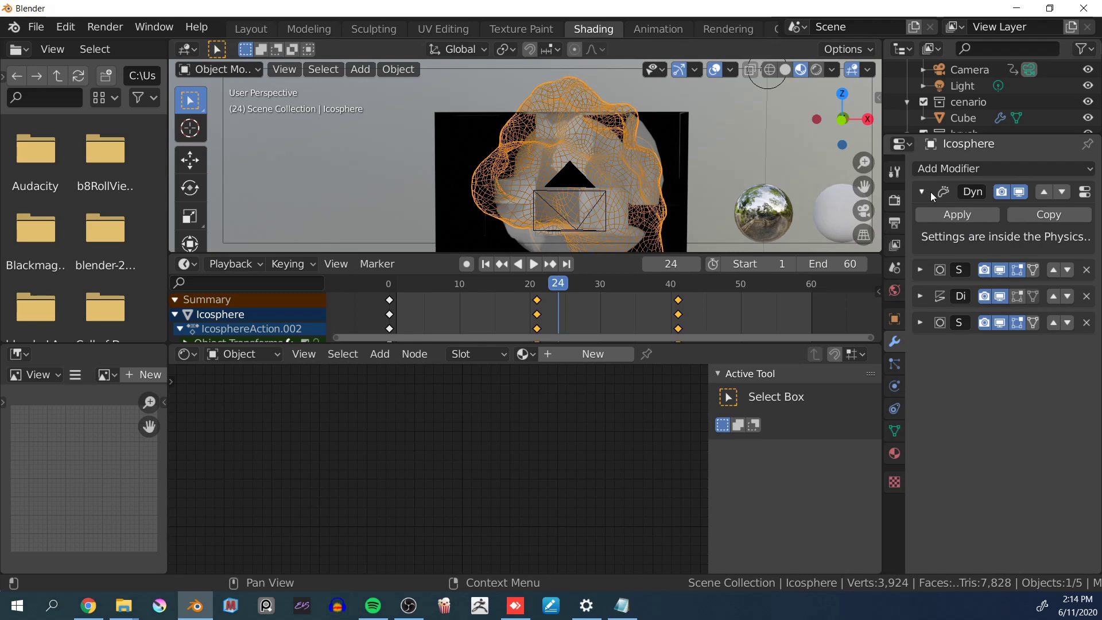
# Move the icosphere's Dynamic Paint modifier to the end of its modifier stack and collapse its settings
pyautogui.moveTo(718, 213); pyautogui.dragTo(559, 170, button='middle')
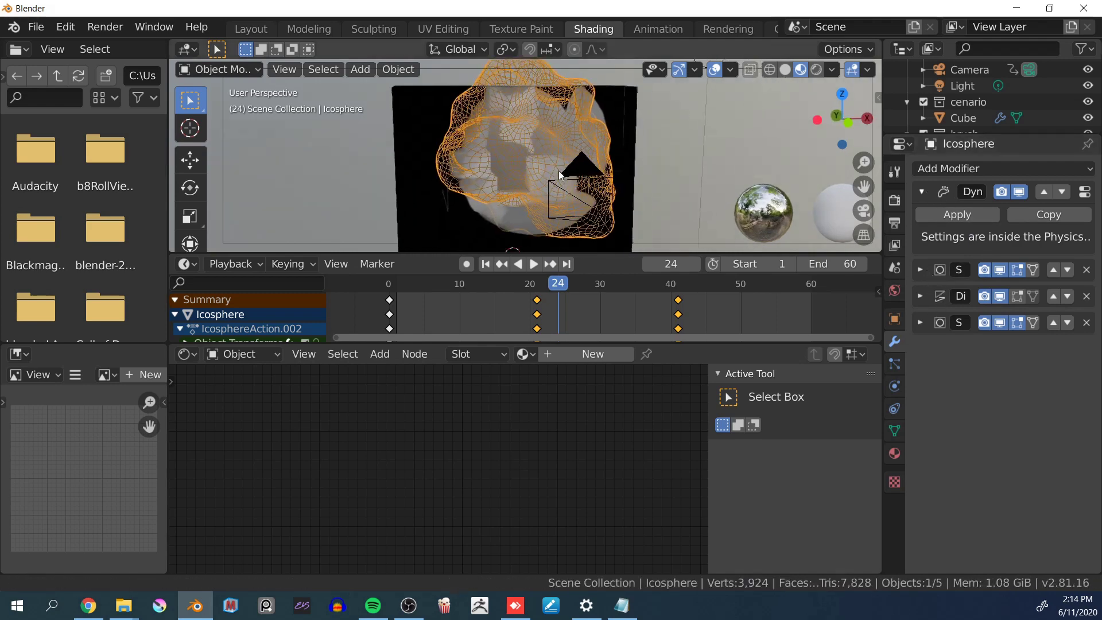
pyautogui.click(1063, 193)
pyautogui.click(1066, 218)
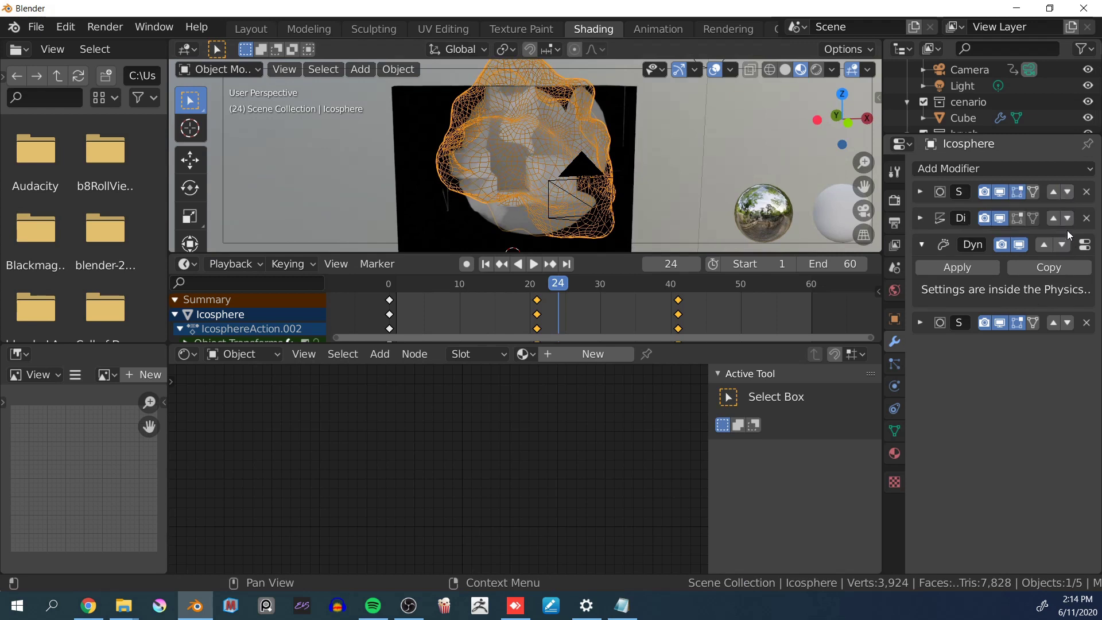
pyautogui.click(1063, 245)
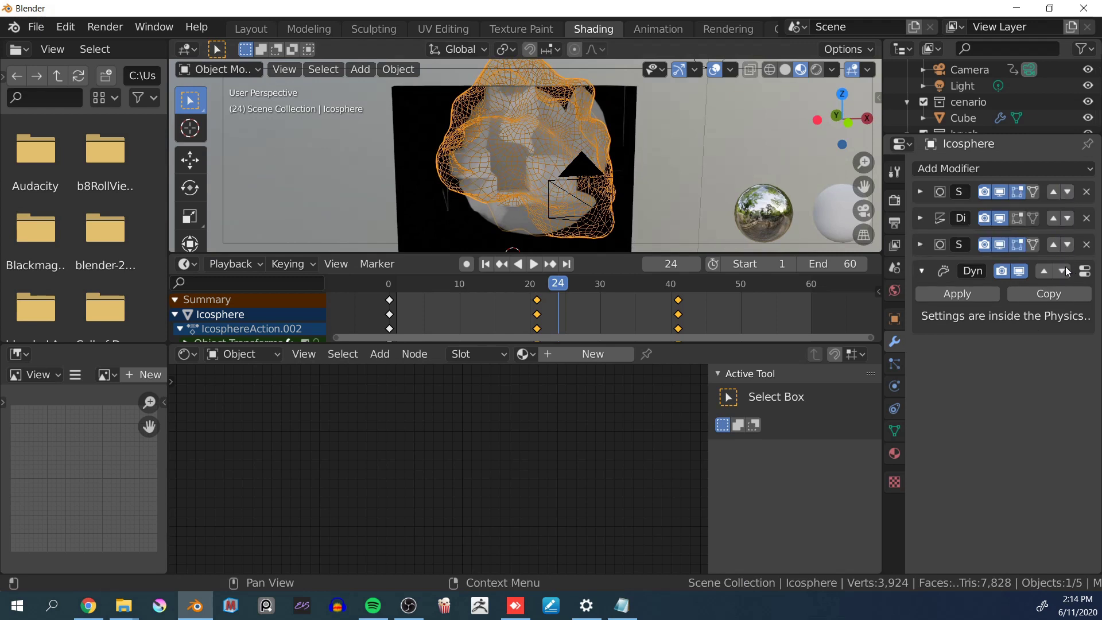
pyautogui.click(923, 271)
pyautogui.click(922, 271)
pyautogui.click(924, 273)
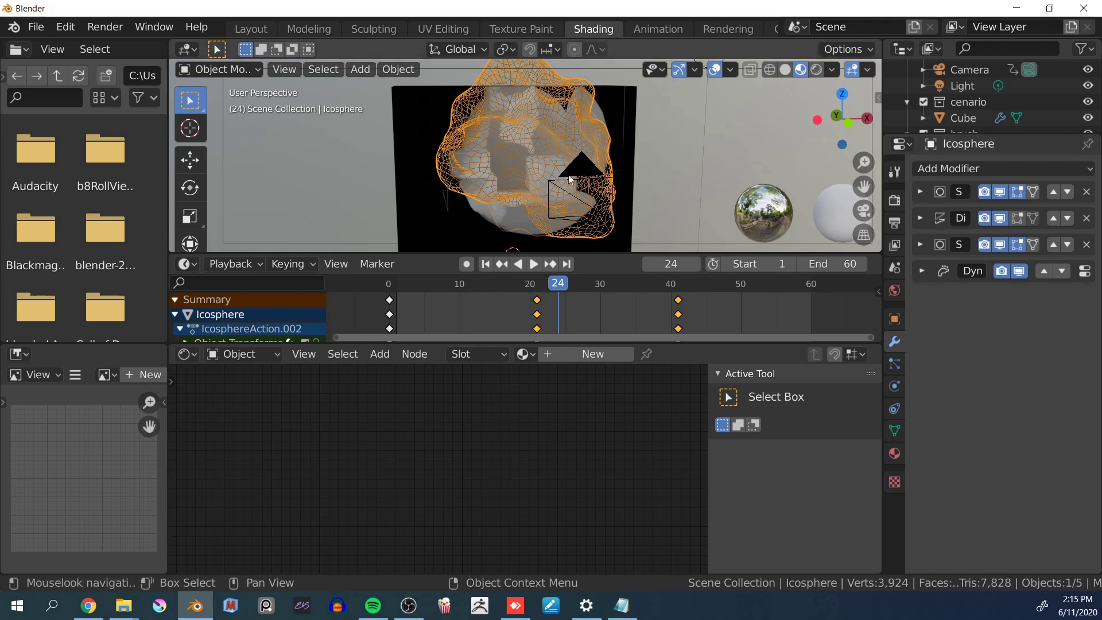
# Select the cube and bake its Dynamic Paint canvas as an image sequence with the displaced brush
pyautogui.moveTo(568, 175); pyautogui.dragTo(433, 145, button='middle')
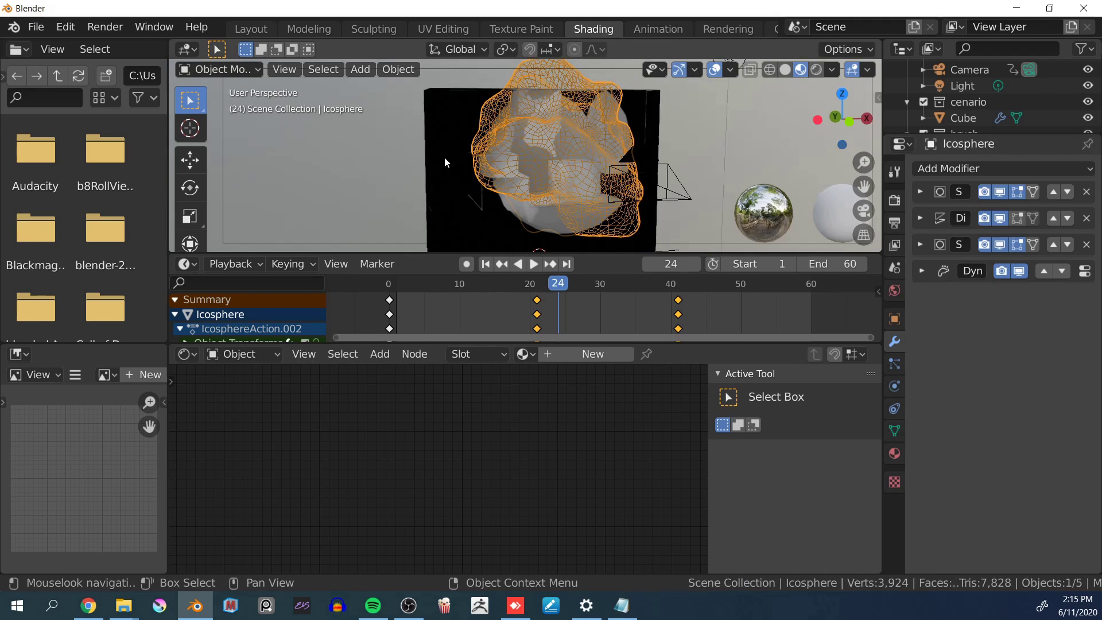
pyautogui.click(445, 158)
pyautogui.click(895, 386)
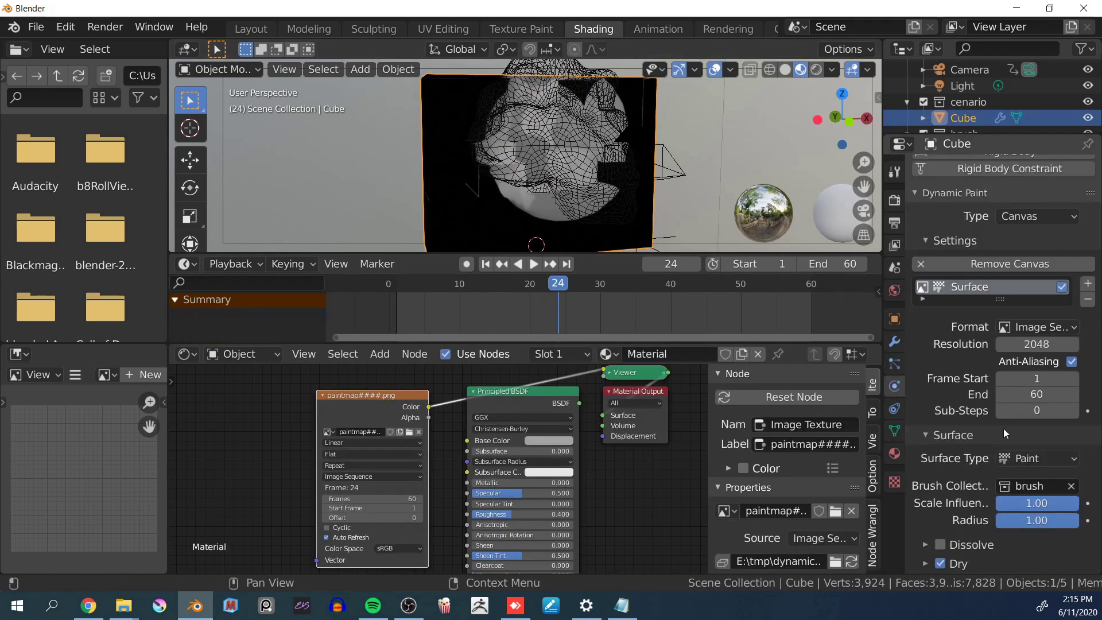
pyautogui.scroll(-12, 1006, 434)
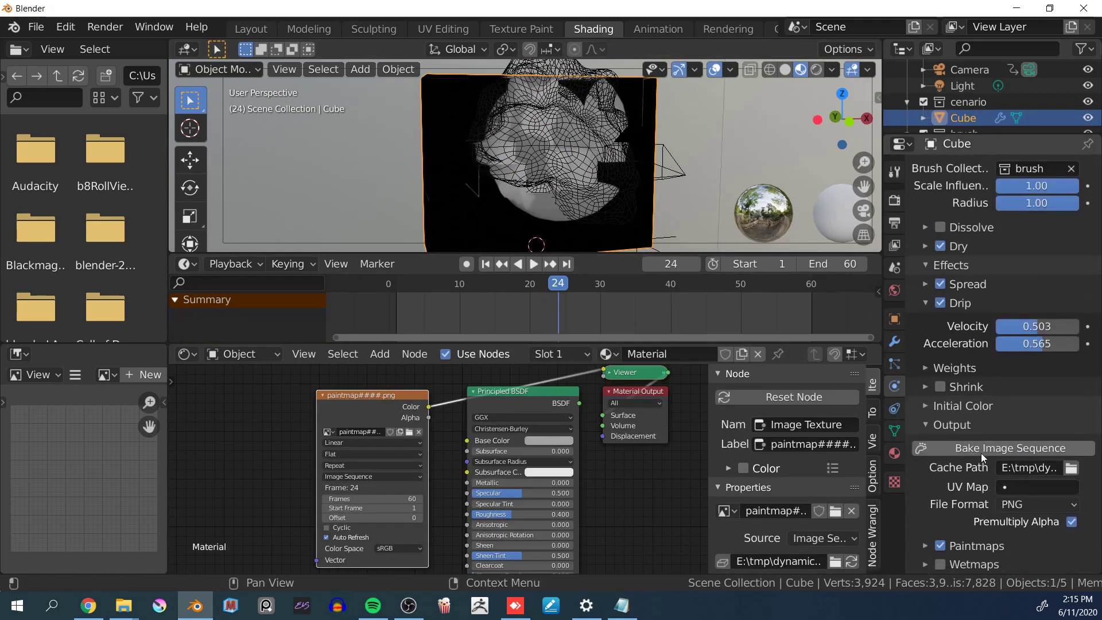
pyautogui.click(980, 453)
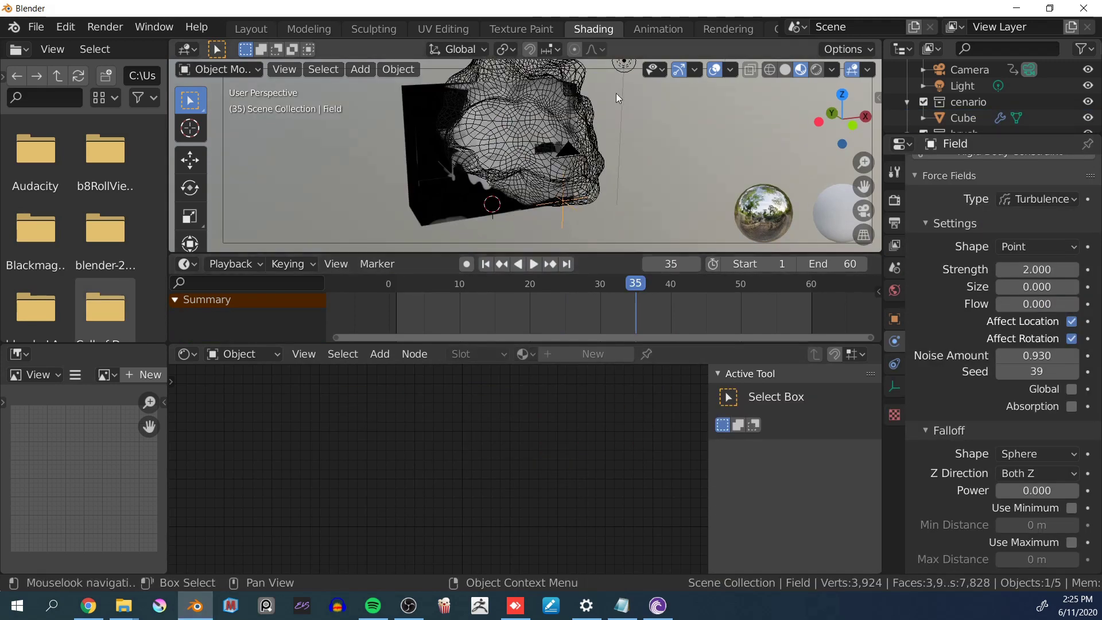
# Select the icosphere brush, review its visibility and viewport display settings, and hide it from the viewport
pyautogui.moveTo(615, 93)
pyautogui.mouseDown(button='middle')
pyautogui.moveTo(614, 174)
pyautogui.moveTo(598, 200)
pyautogui.moveTo(611, 174)
pyautogui.moveTo(607, 187)
pyautogui.moveTo(641, 183)
pyautogui.moveTo(616, 166)
pyautogui.moveTo(644, 167)
pyautogui.moveTo(645, 142)
pyautogui.moveTo(633, 160)
pyautogui.moveTo(624, 126)
pyautogui.mouseUp(button='middle')
pyautogui.press('KP_0')
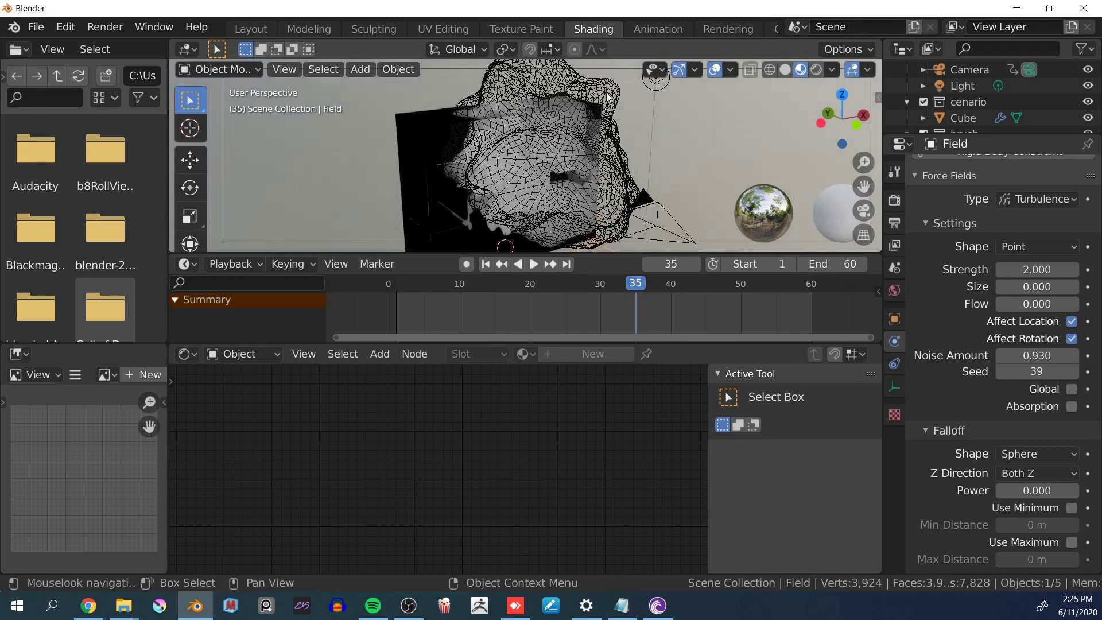
pyautogui.click(622, 110)
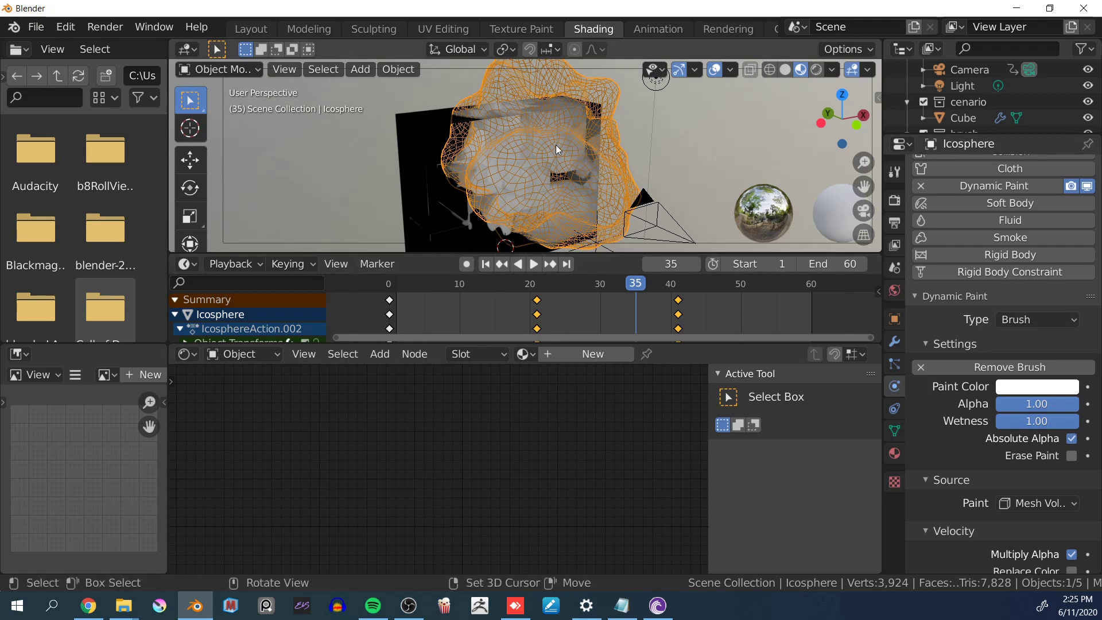
pyautogui.moveTo(556, 145)
pyautogui.mouseDown(button='middle')
pyautogui.moveTo(577, 136)
pyautogui.moveTo(546, 133)
pyautogui.moveTo(560, 135)
pyautogui.mouseUp(button='middle')
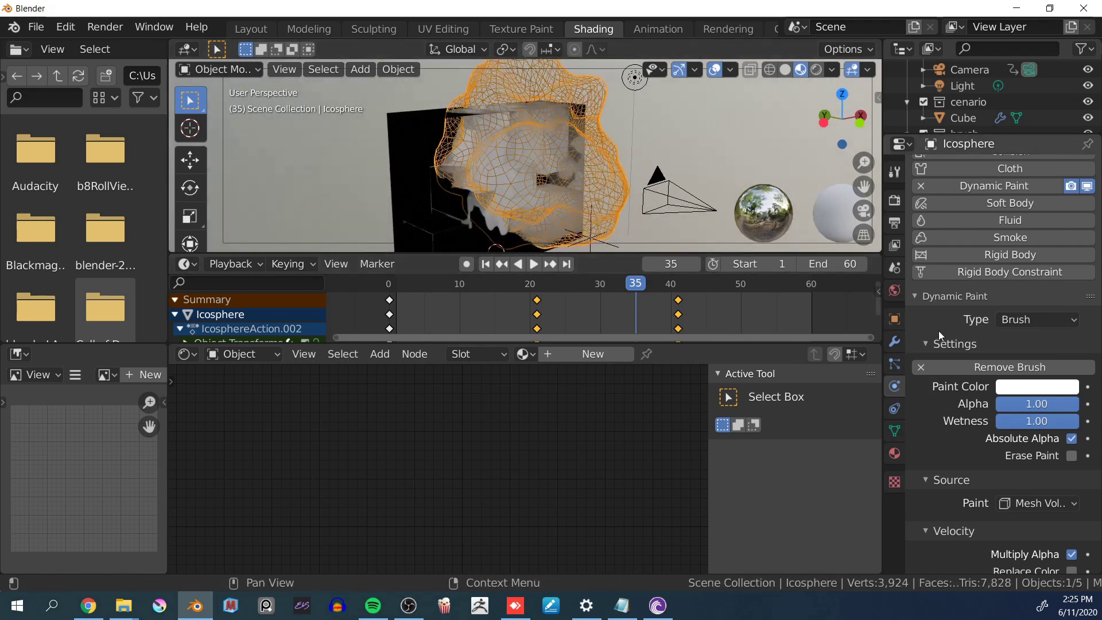
pyautogui.scroll(-2, 930, 310)
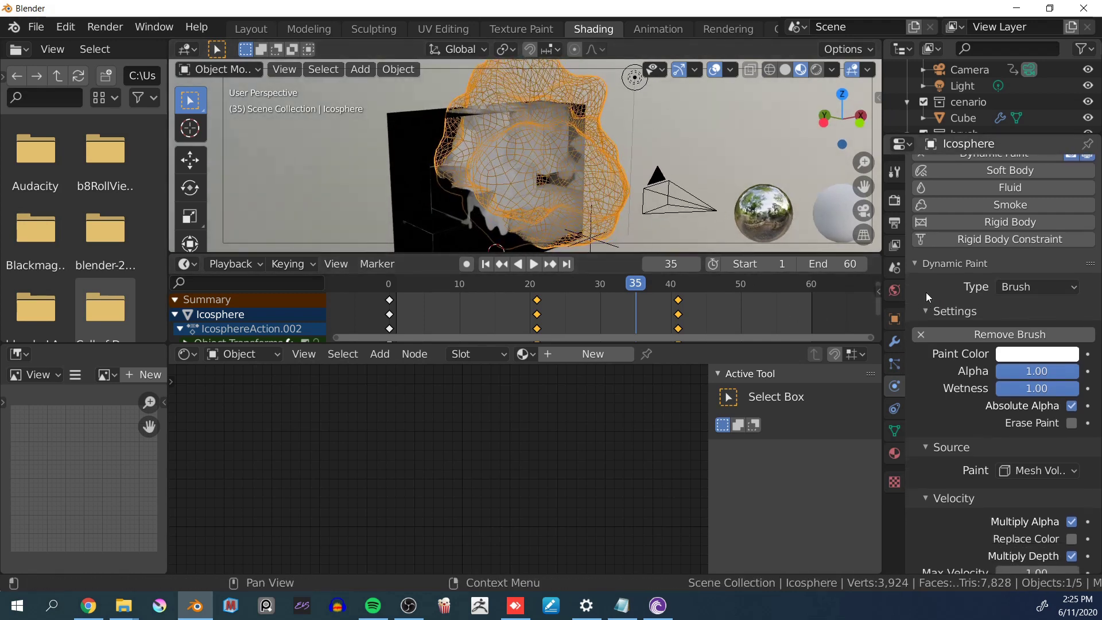
pyautogui.click(895, 318)
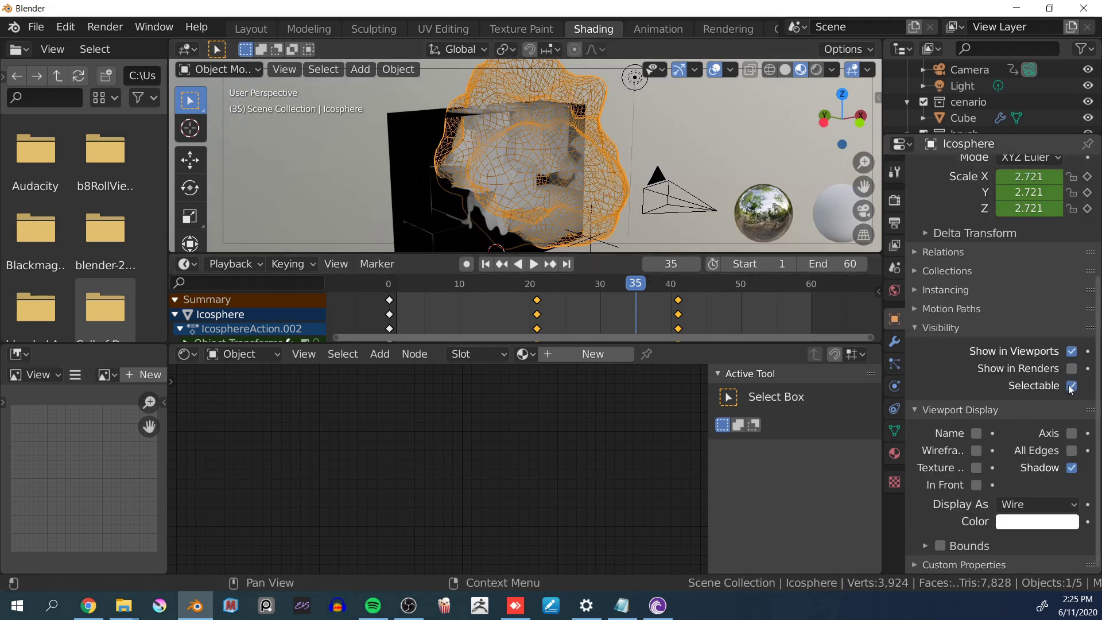
pyautogui.moveTo(564, 154); pyautogui.dragTo(554, 158, button='middle')
pyautogui.press('Delete')
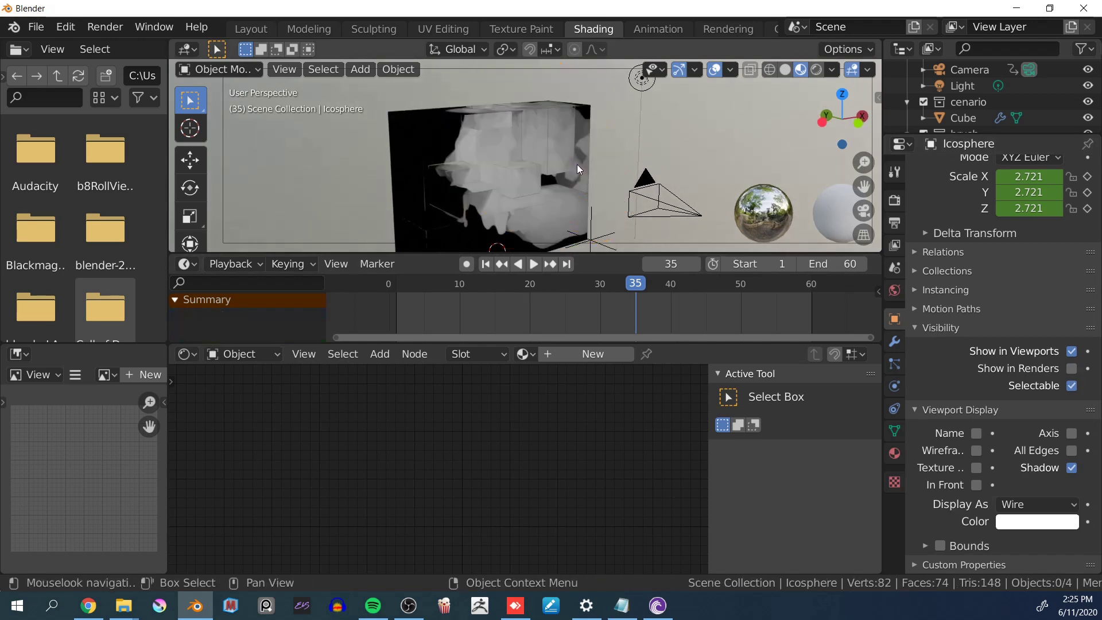
# Look through the camera, turn off the viewport overlays and play the animation to preview the baked paint
pyautogui.press('KP_0')
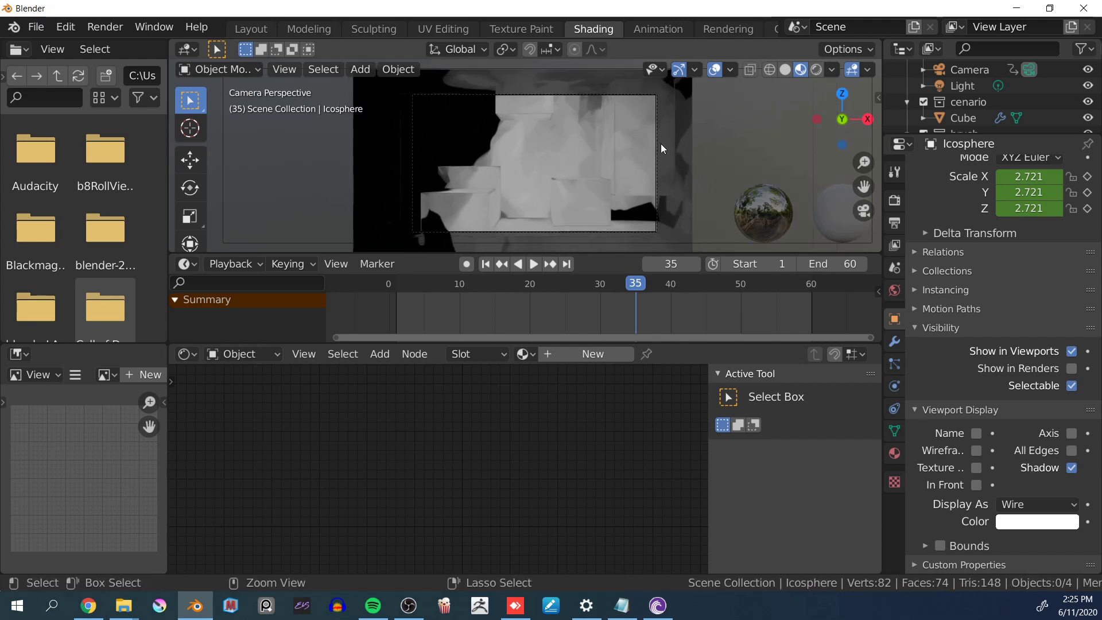
pyautogui.click(717, 70)
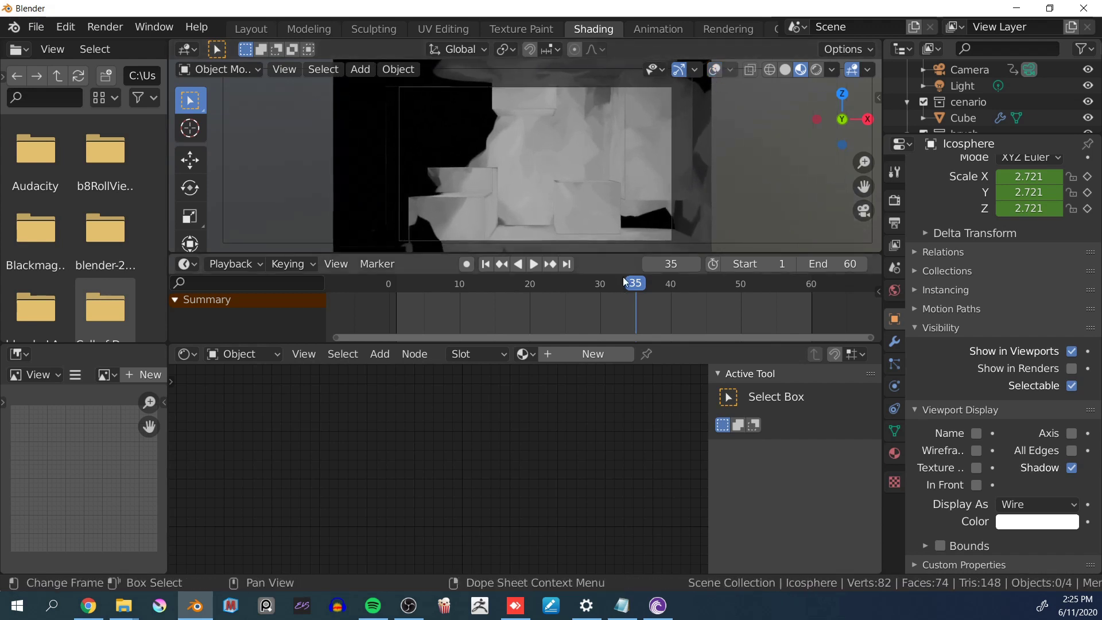
pyautogui.click(518, 263)
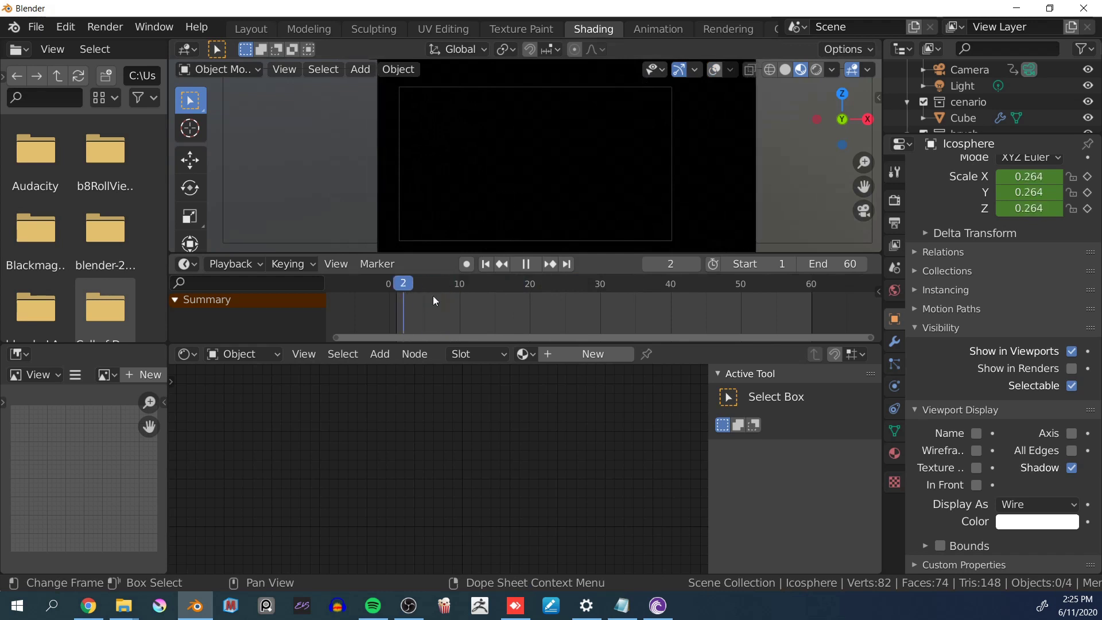
pyautogui.press('space')
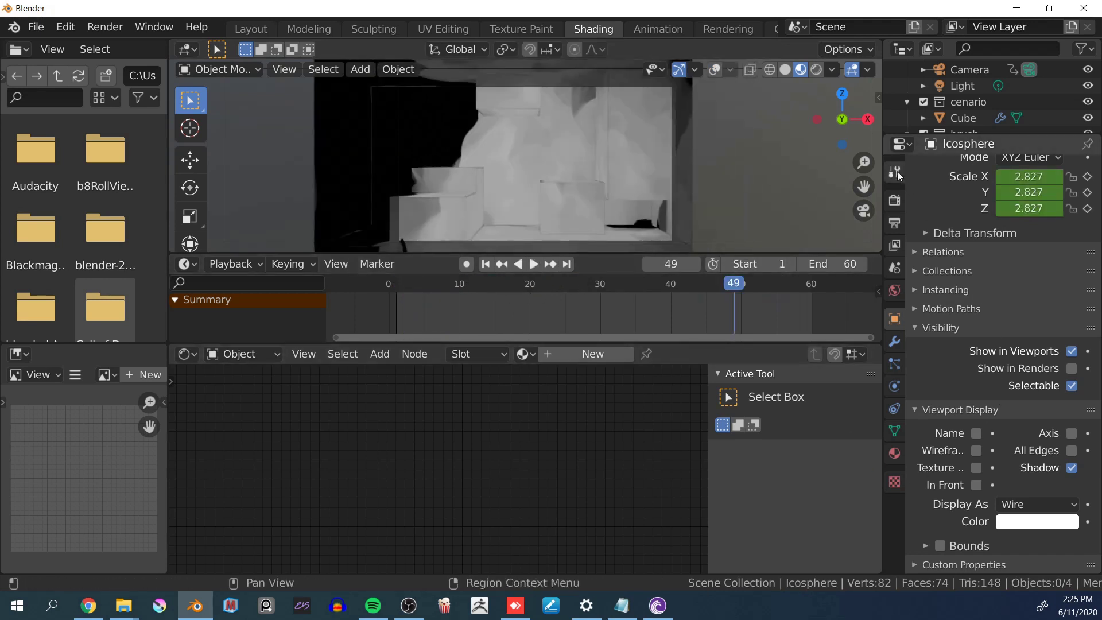
# Set the scene's output file format to PNG
pyautogui.click(895, 224)
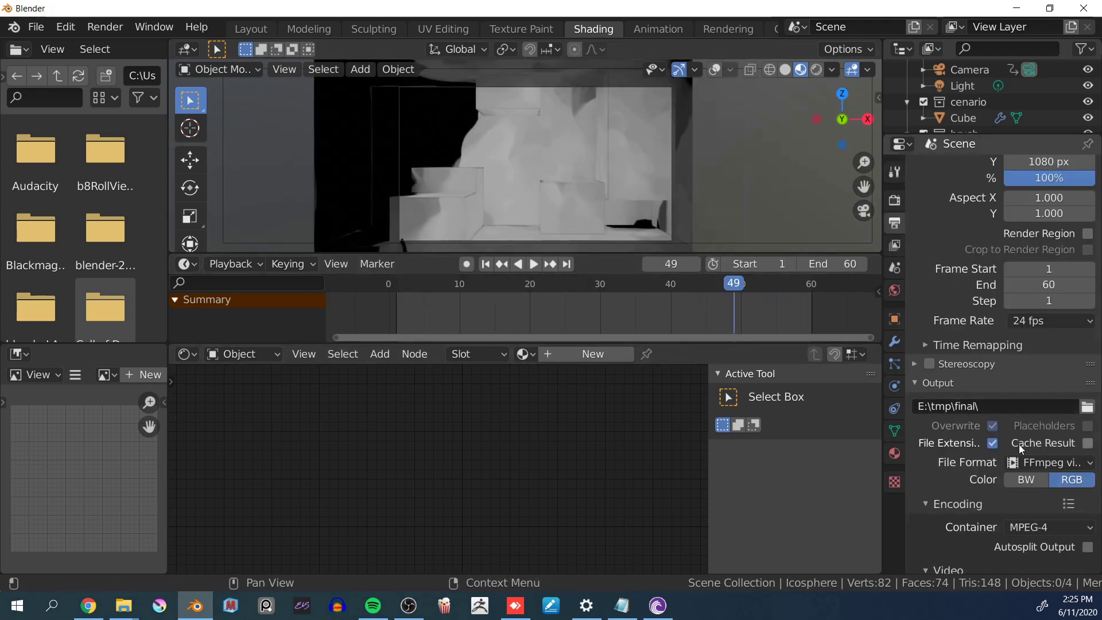
pyautogui.scroll(-5, 1045, 464)
pyautogui.click(1051, 321)
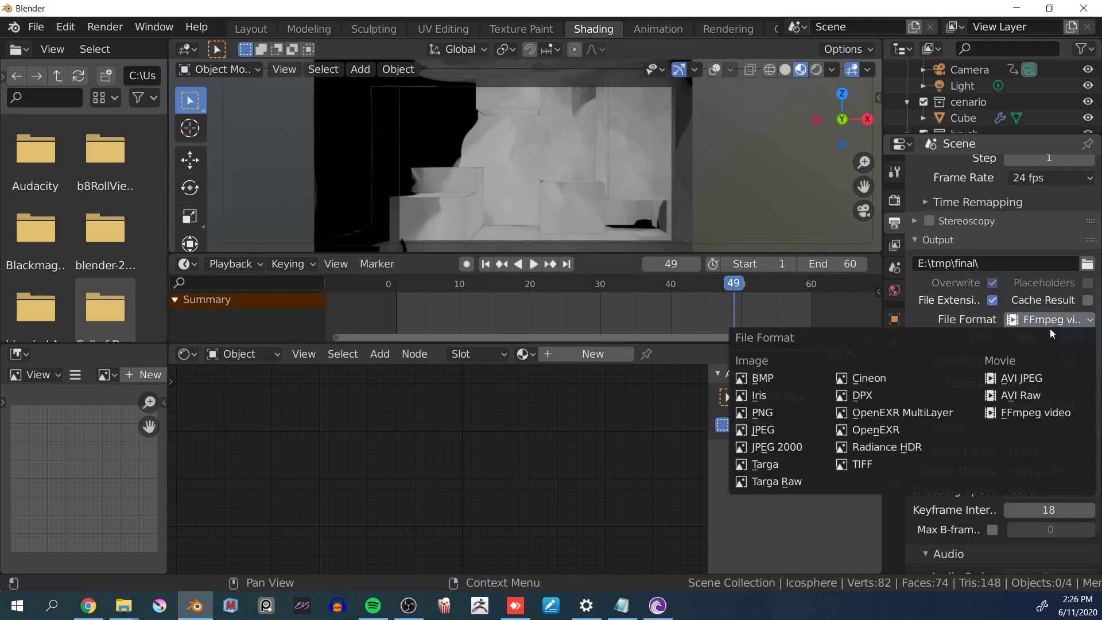
pyautogui.click(776, 414)
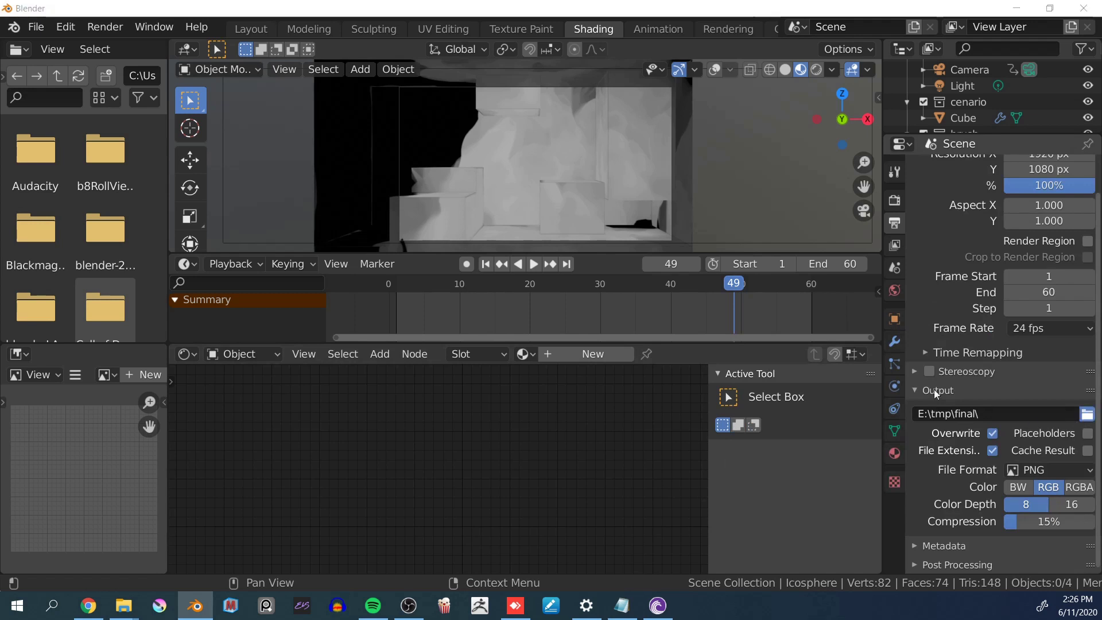
# Create a folder named mask in E:\tmp\ and set it as the render output path
pyautogui.click(1088, 414)
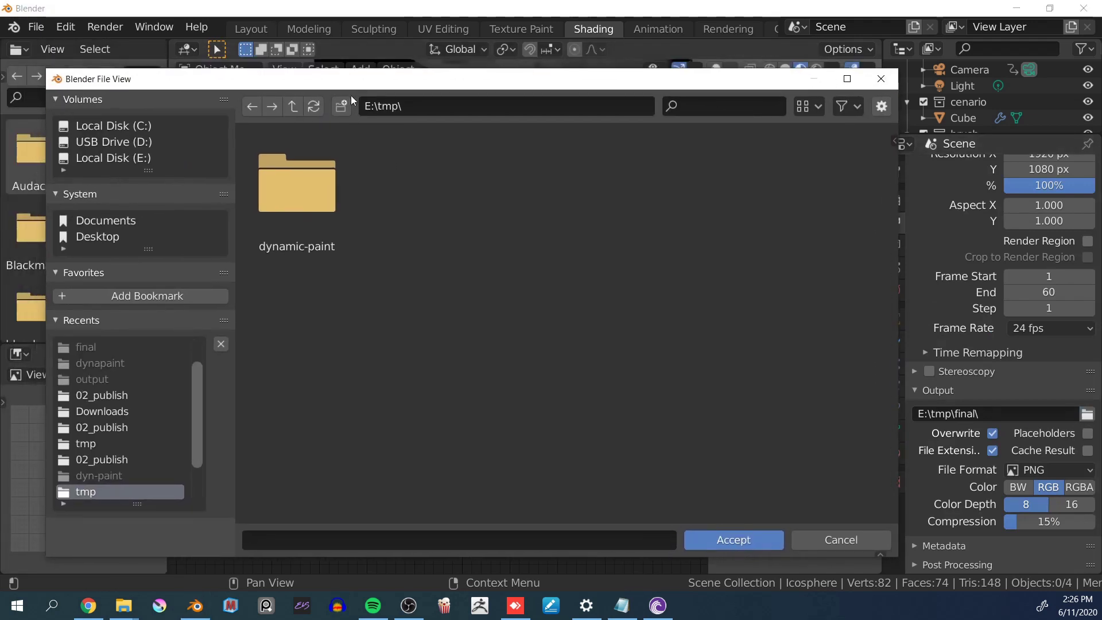
pyautogui.click(343, 105)
pyautogui.write('mask')
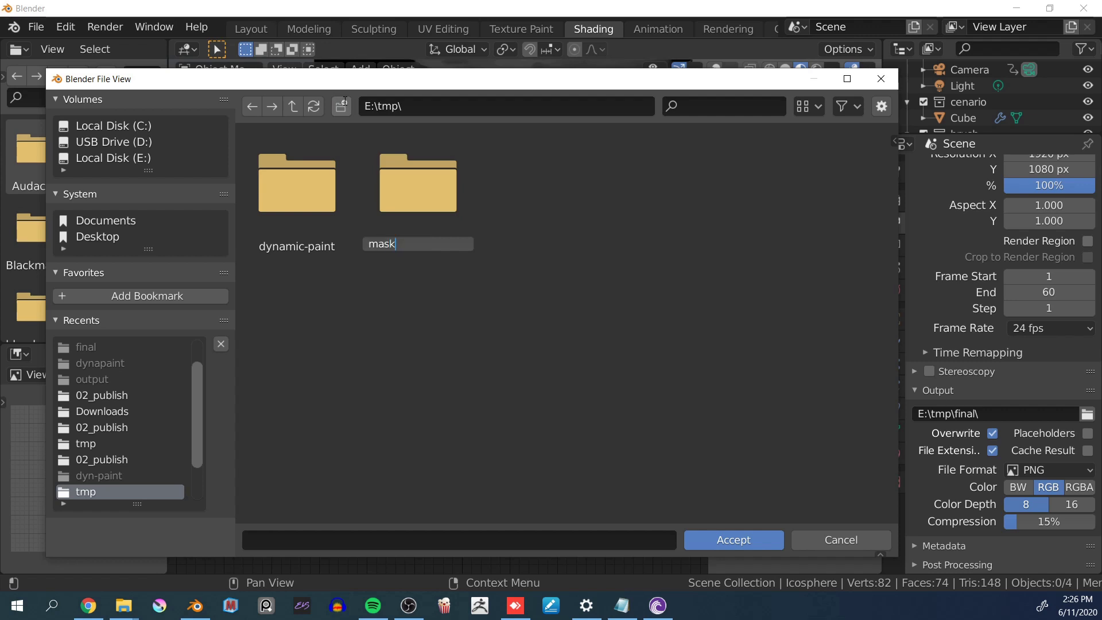
pyautogui.press('Return')
pyautogui.doubleClick(425, 140)
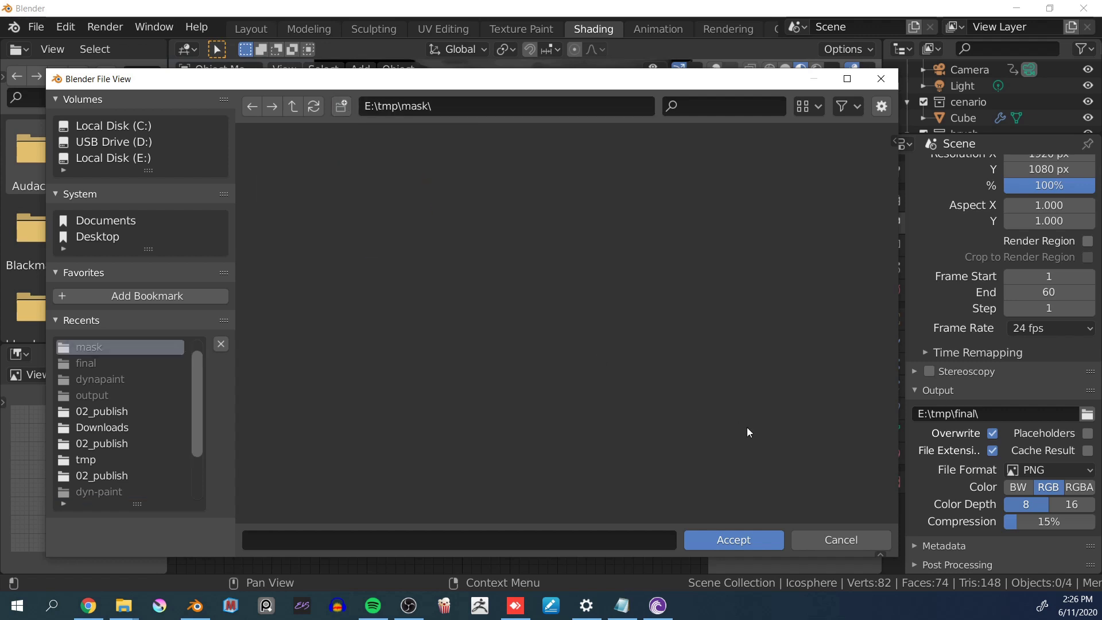
pyautogui.click(741, 537)
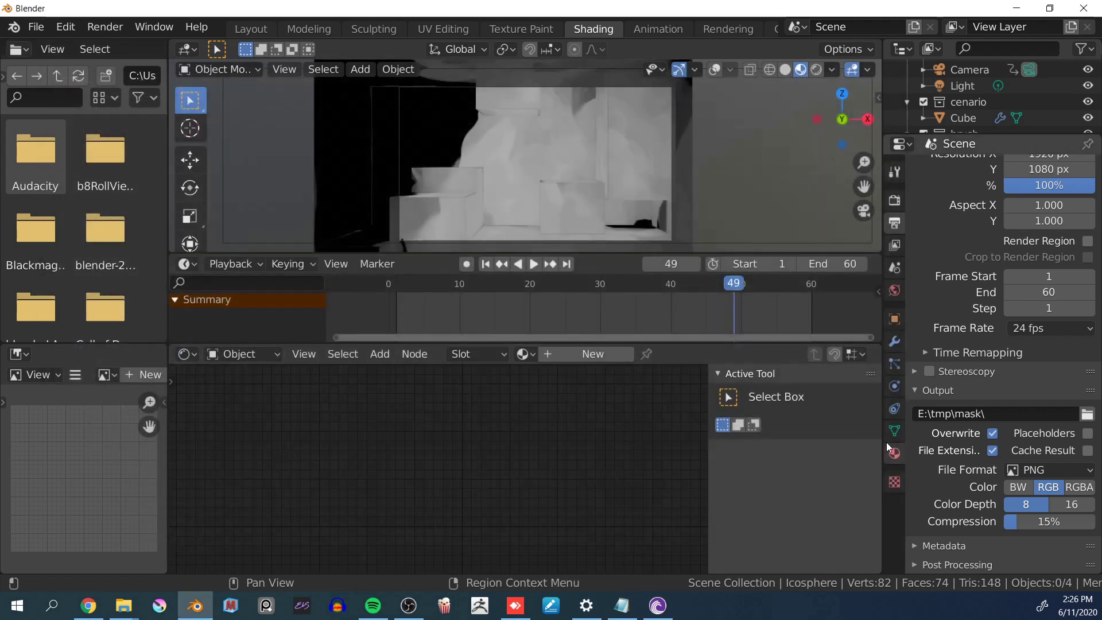
# Check the scene's render engine settings and start a viewport render of the animation
pyautogui.click(285, 69)
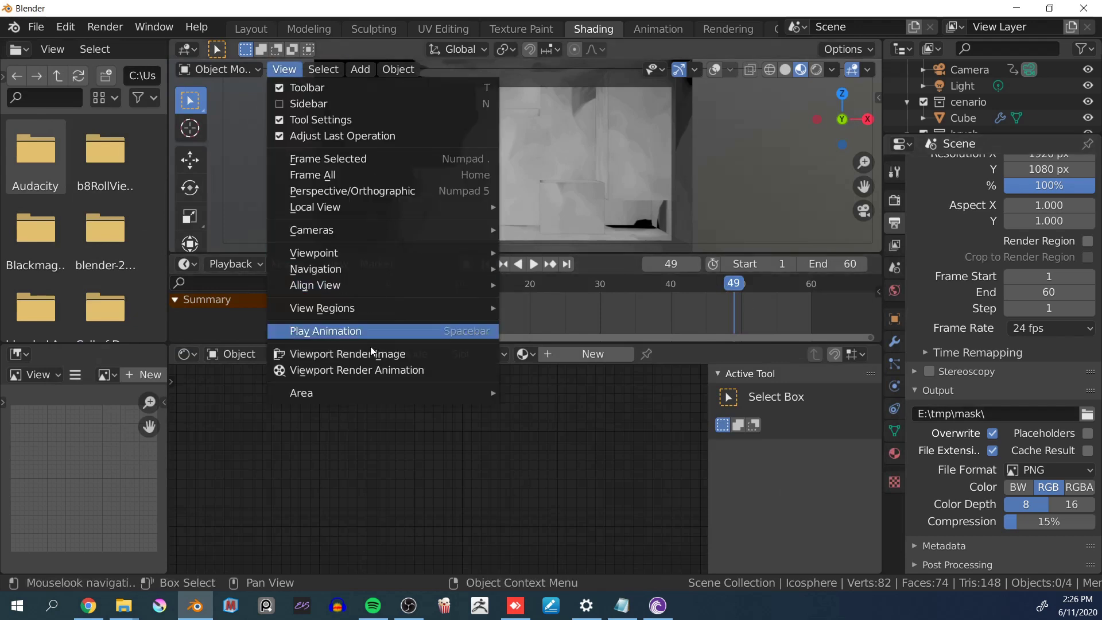
pyautogui.click(899, 198)
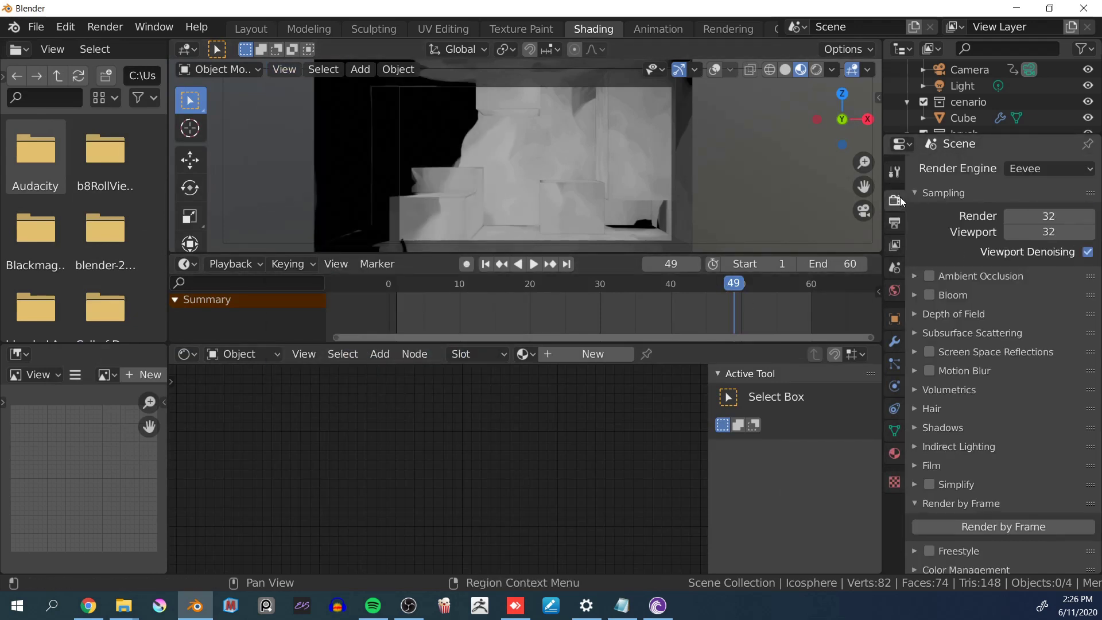
pyautogui.click(285, 69)
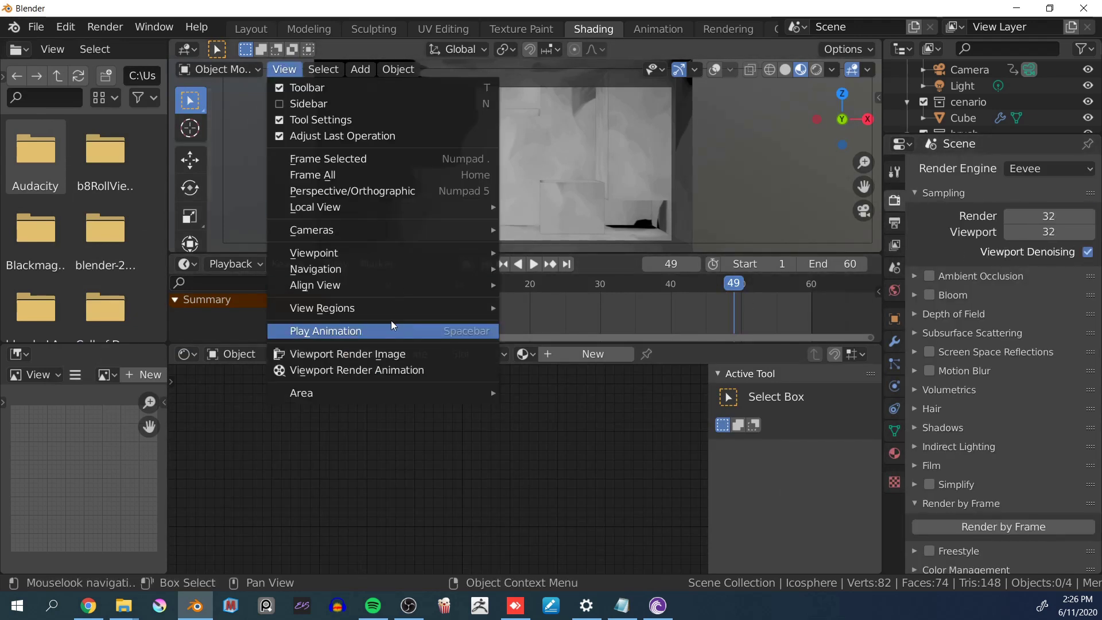
pyautogui.click(388, 370)
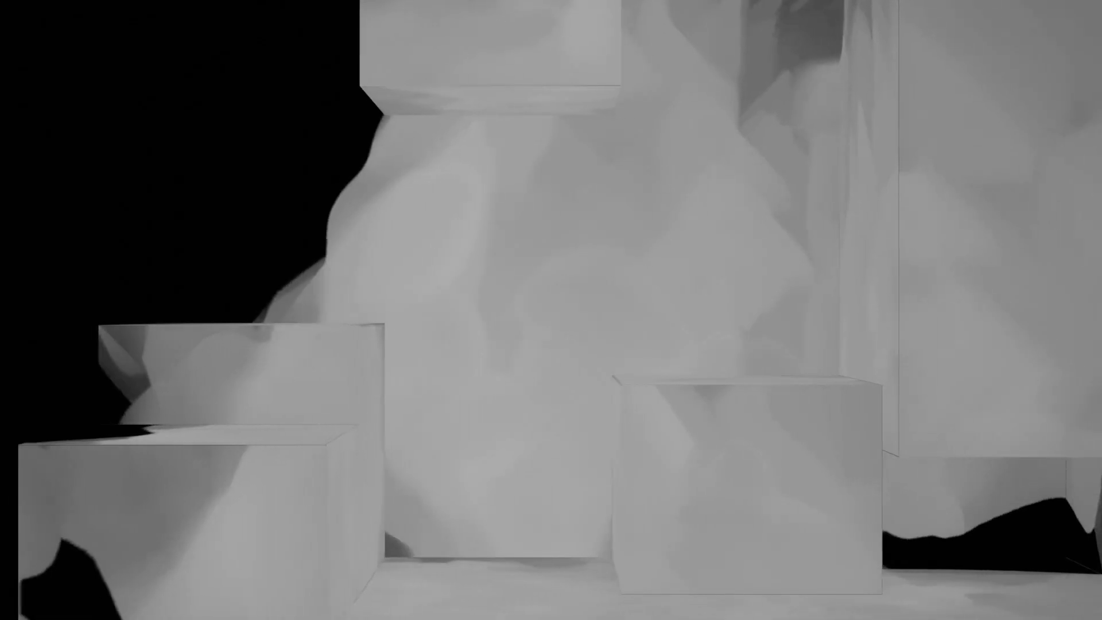